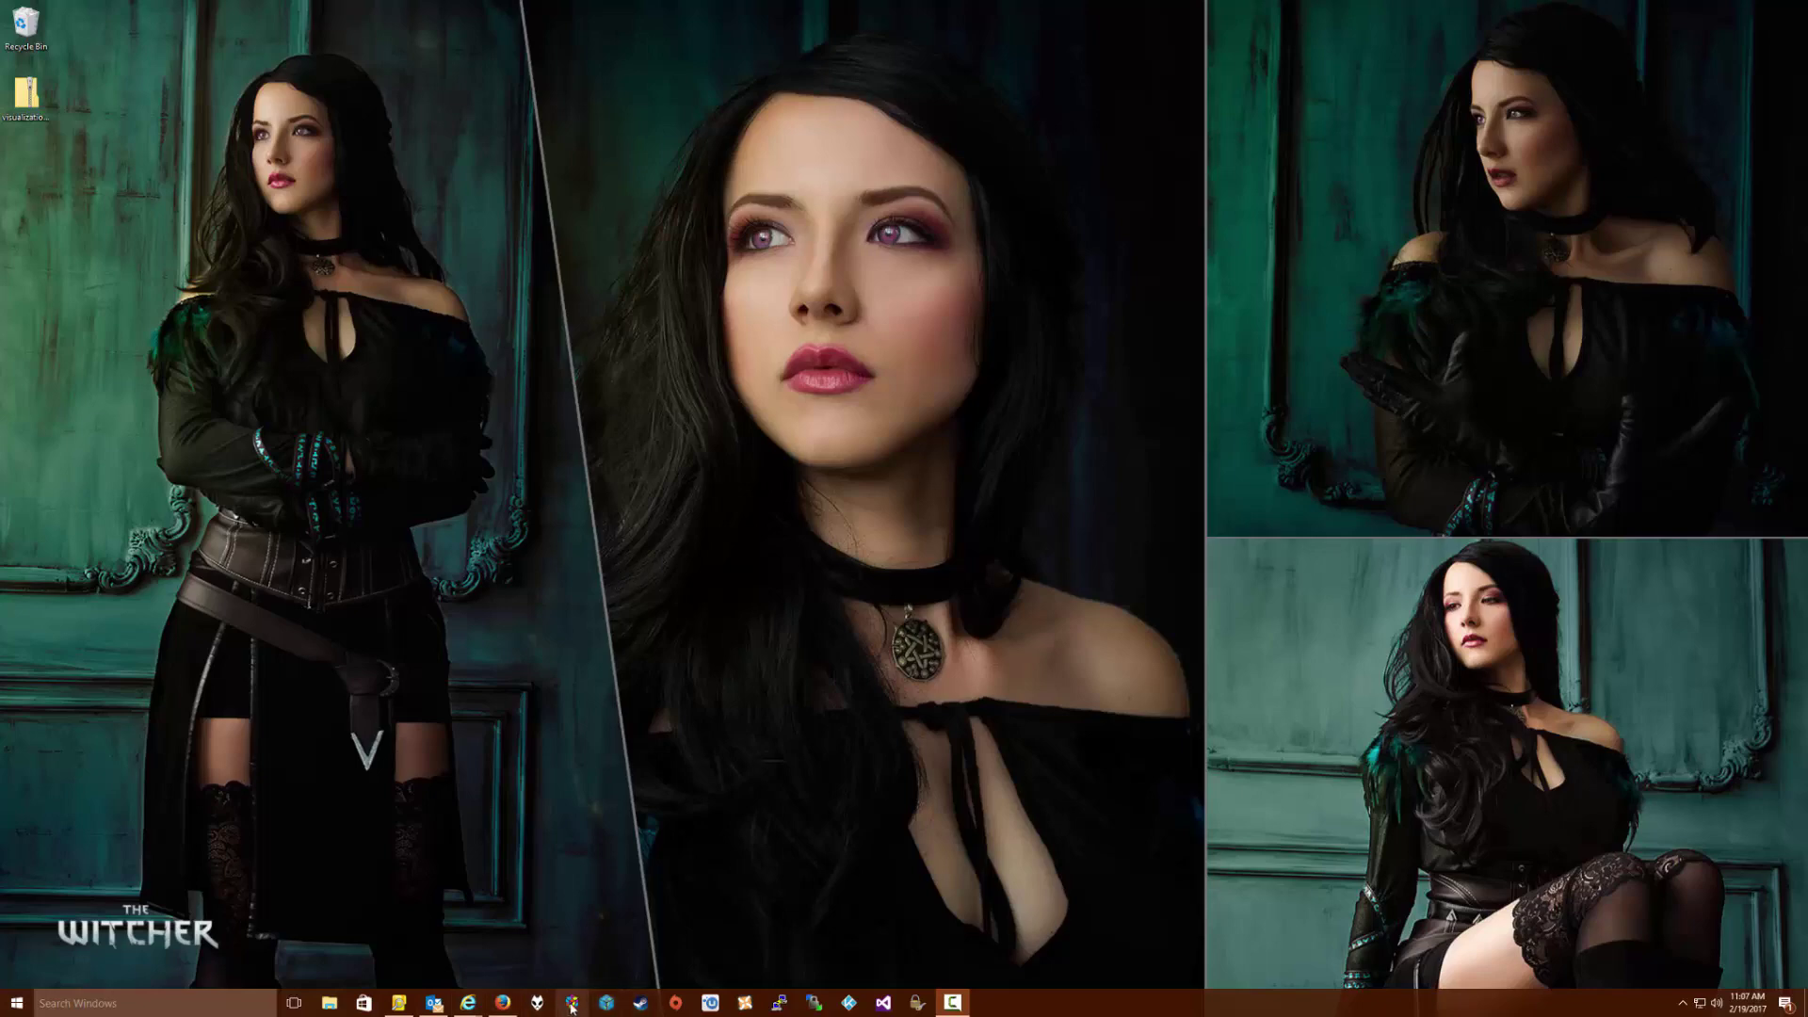
Launch Kodi and play Paint It Black (track 04) from the Westworld soundtrack
left_click(849, 1003)
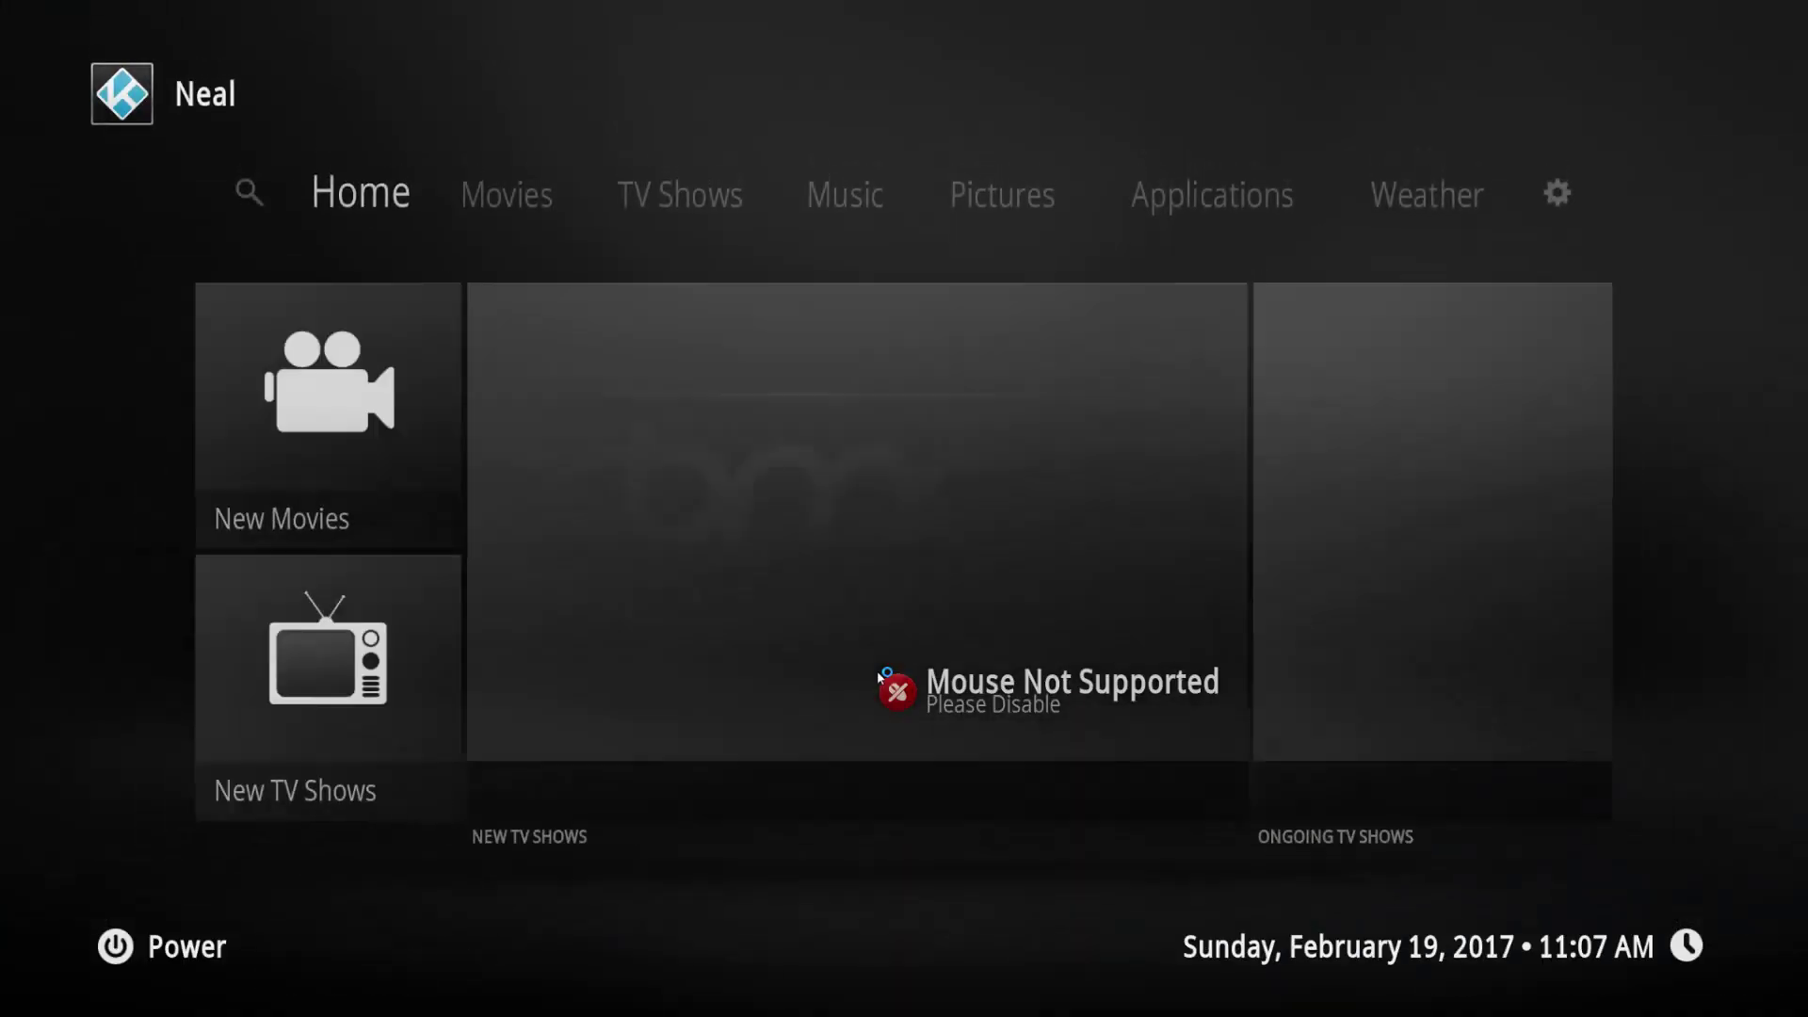
key("Right")
key("Right")
key("Right")
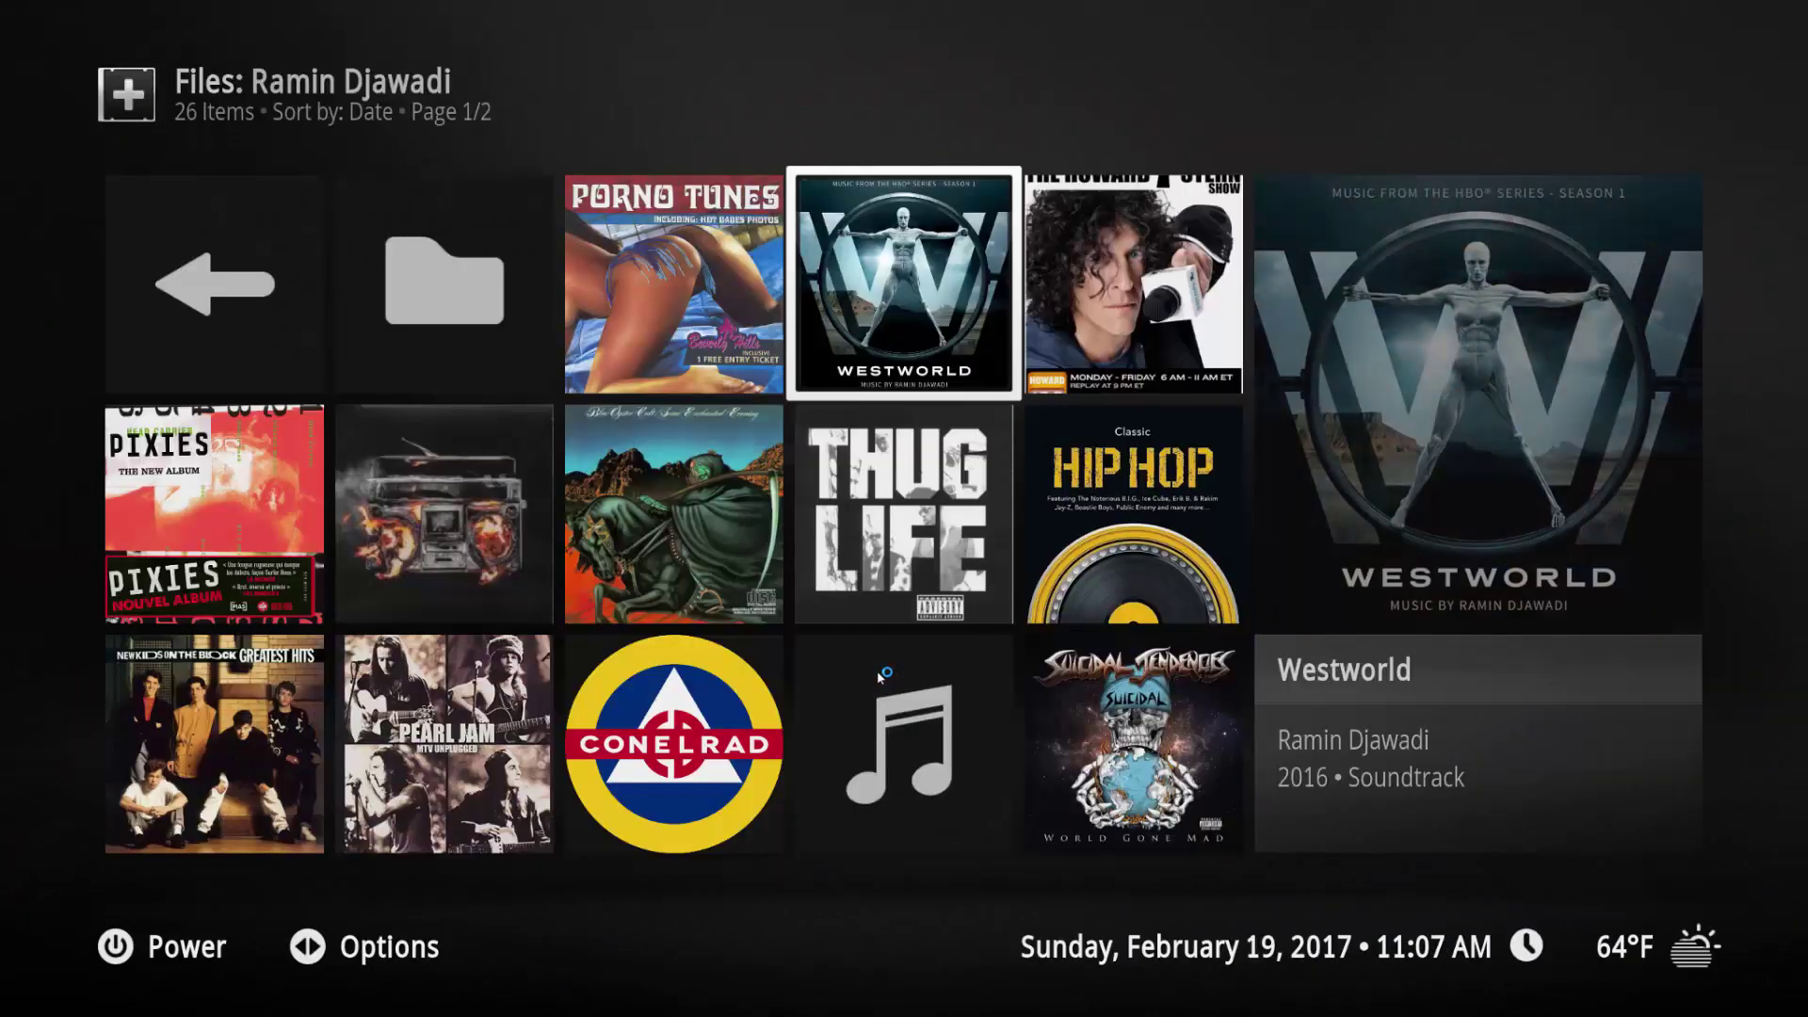
key("Return")
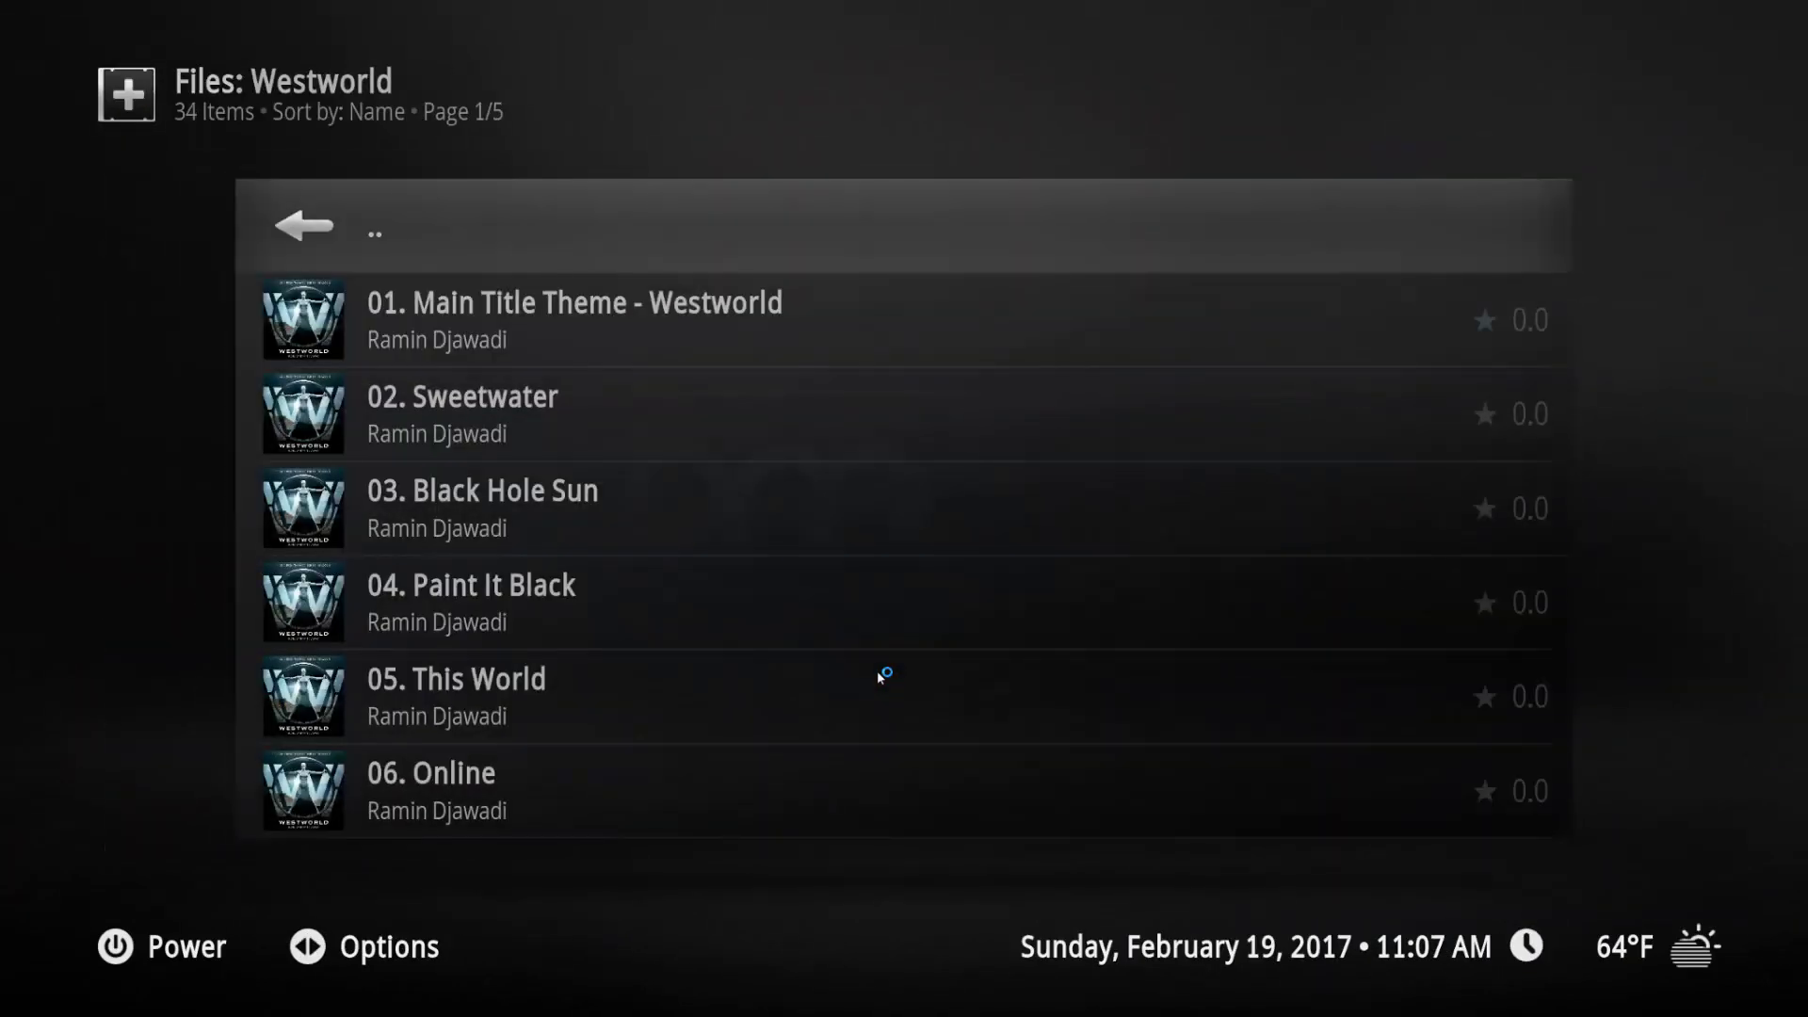
key("Down")
key("Down")
key("Down")
key("Down")
key("Return")
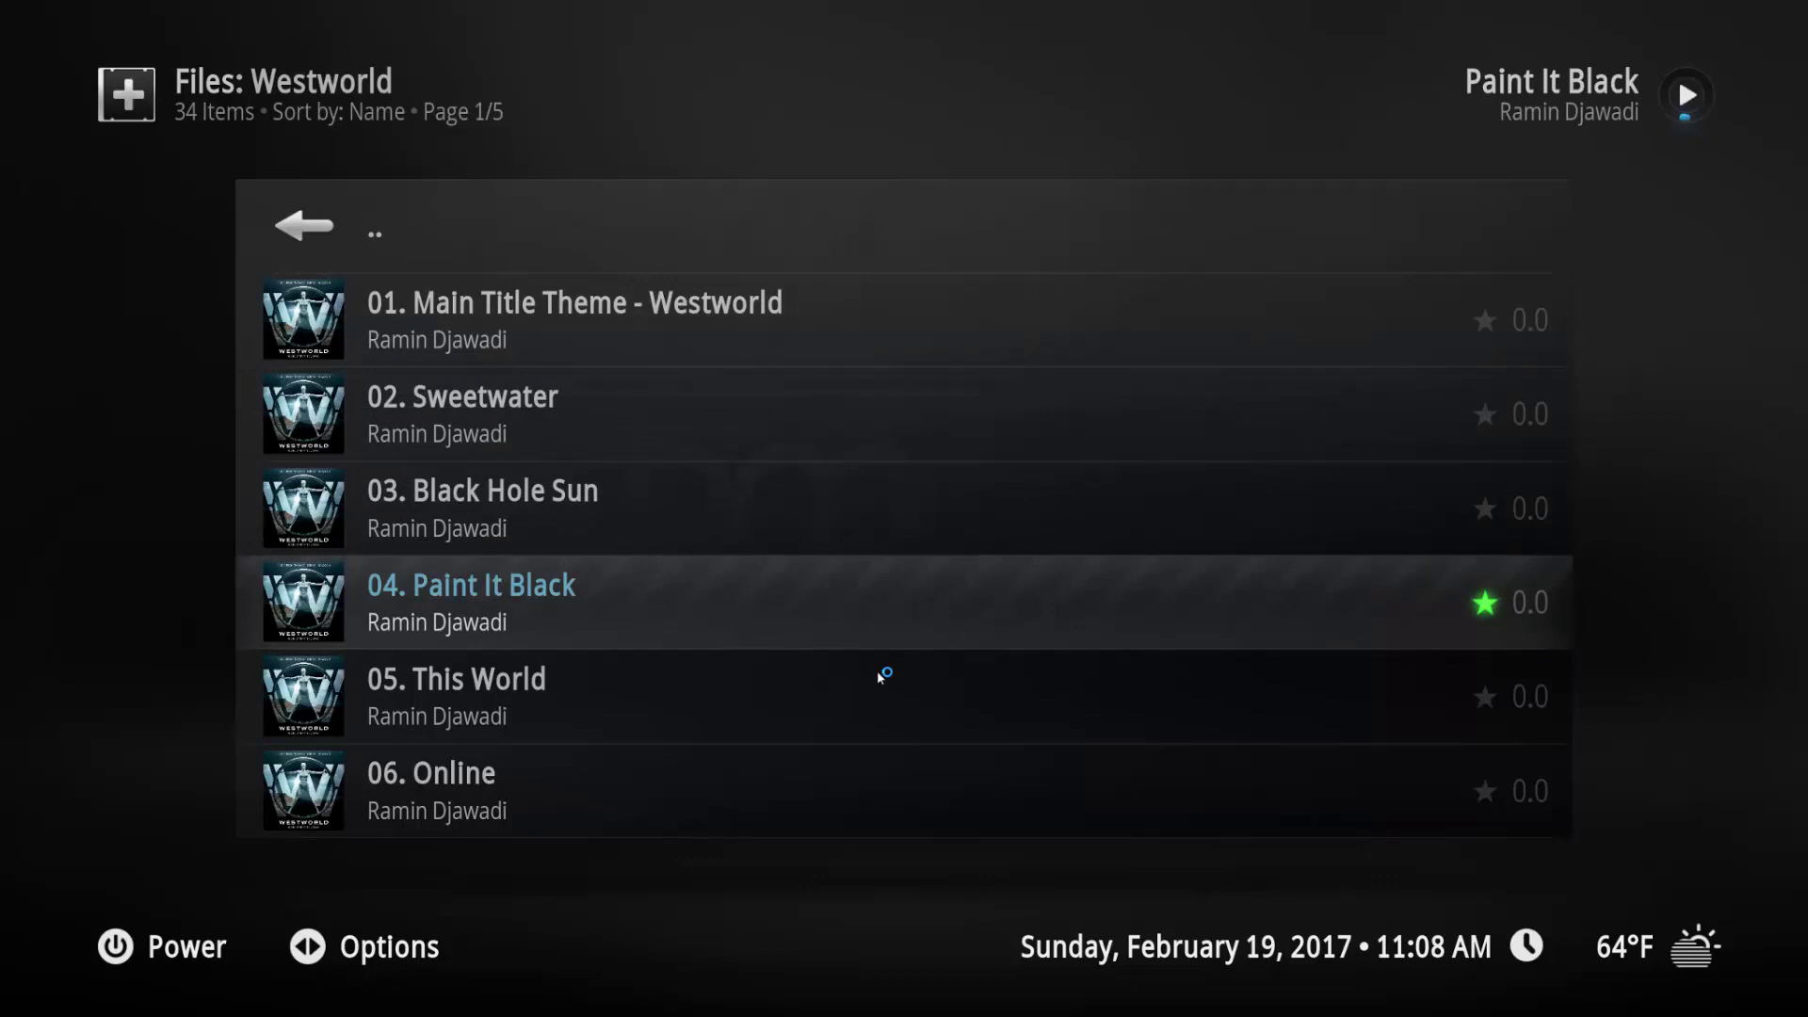
Return to the home screen while the song plays and move across to the Settings gear
key("Escape")
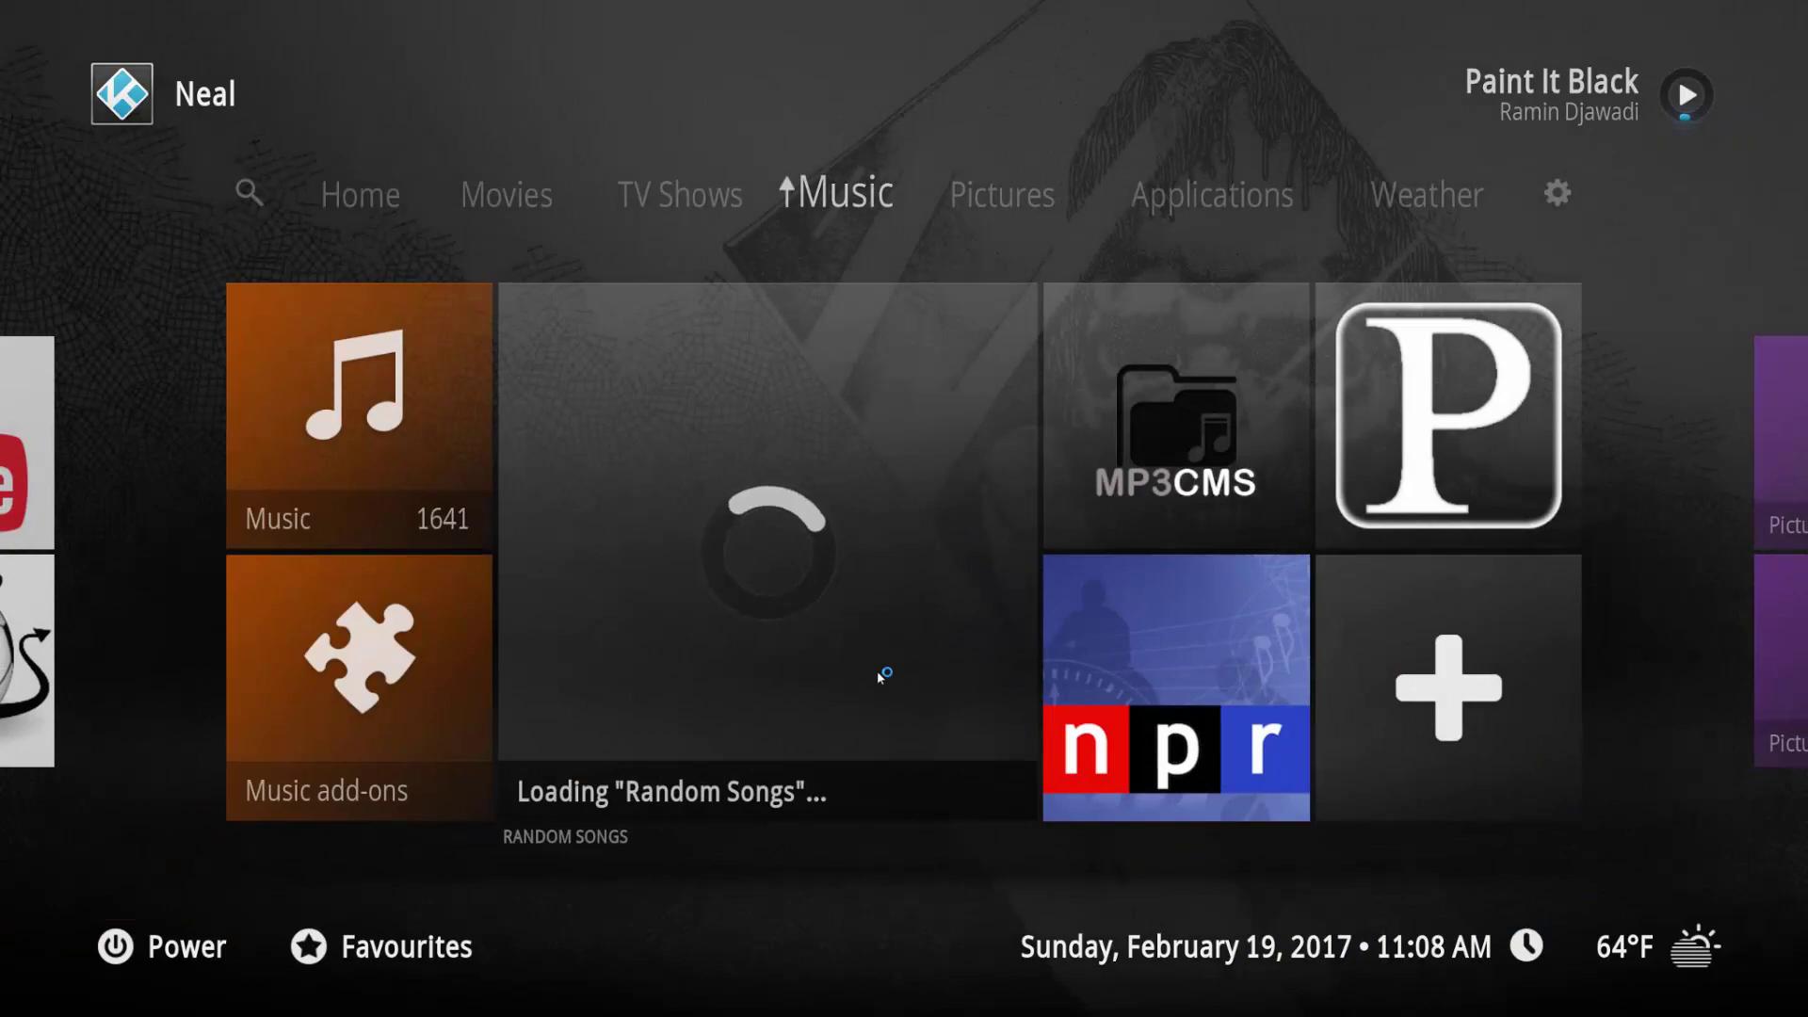
key("Right")
key("Right")
key("Right")
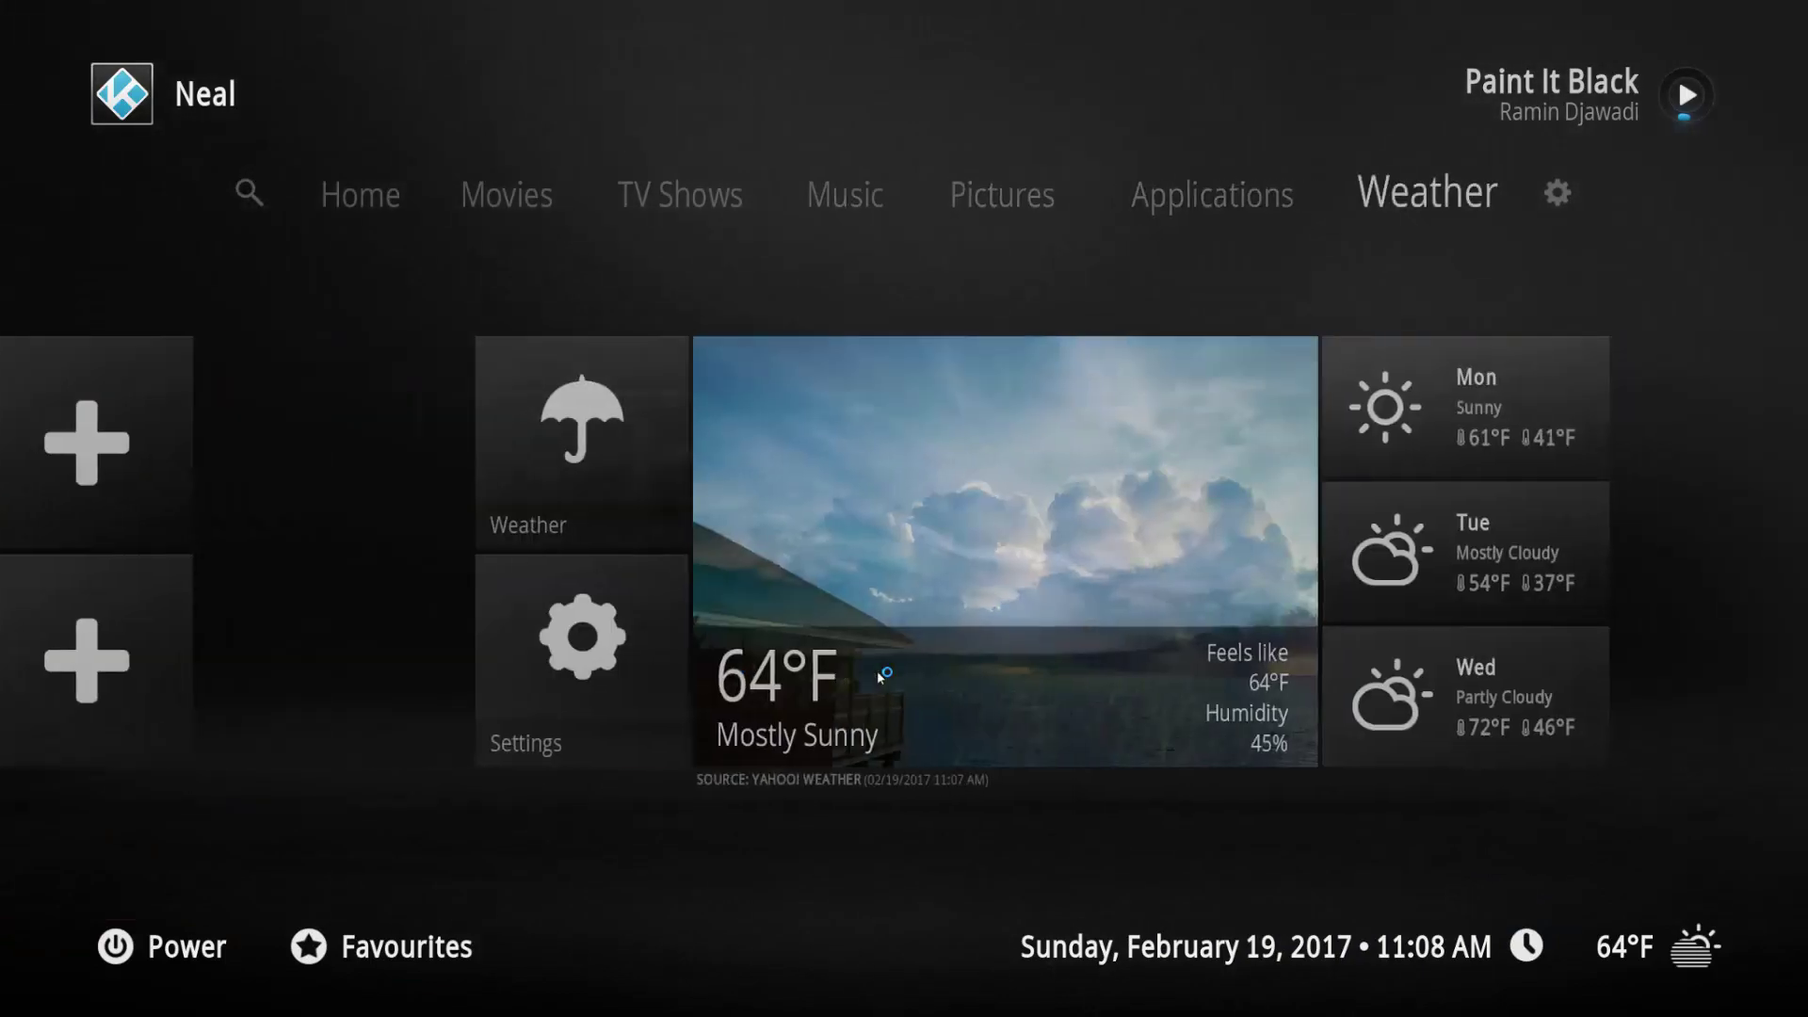
key("Left")
key("Left")
key("Left")
key("Left")
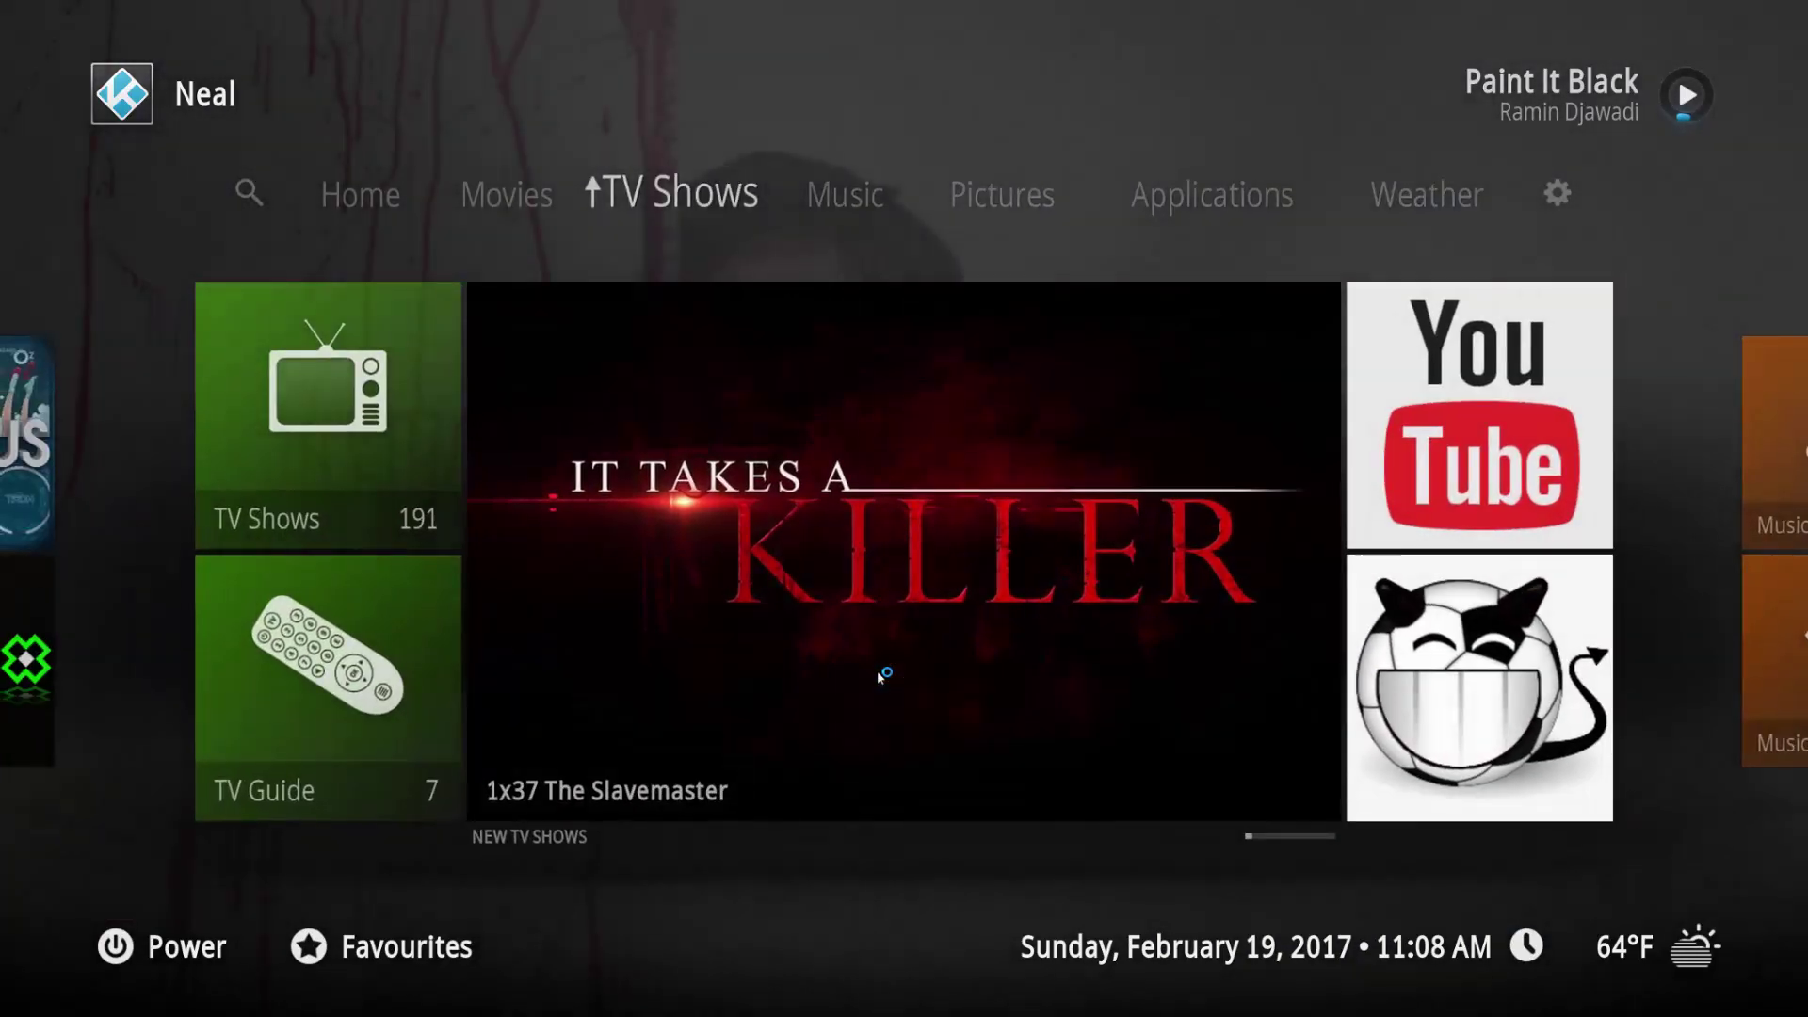
key("Right")
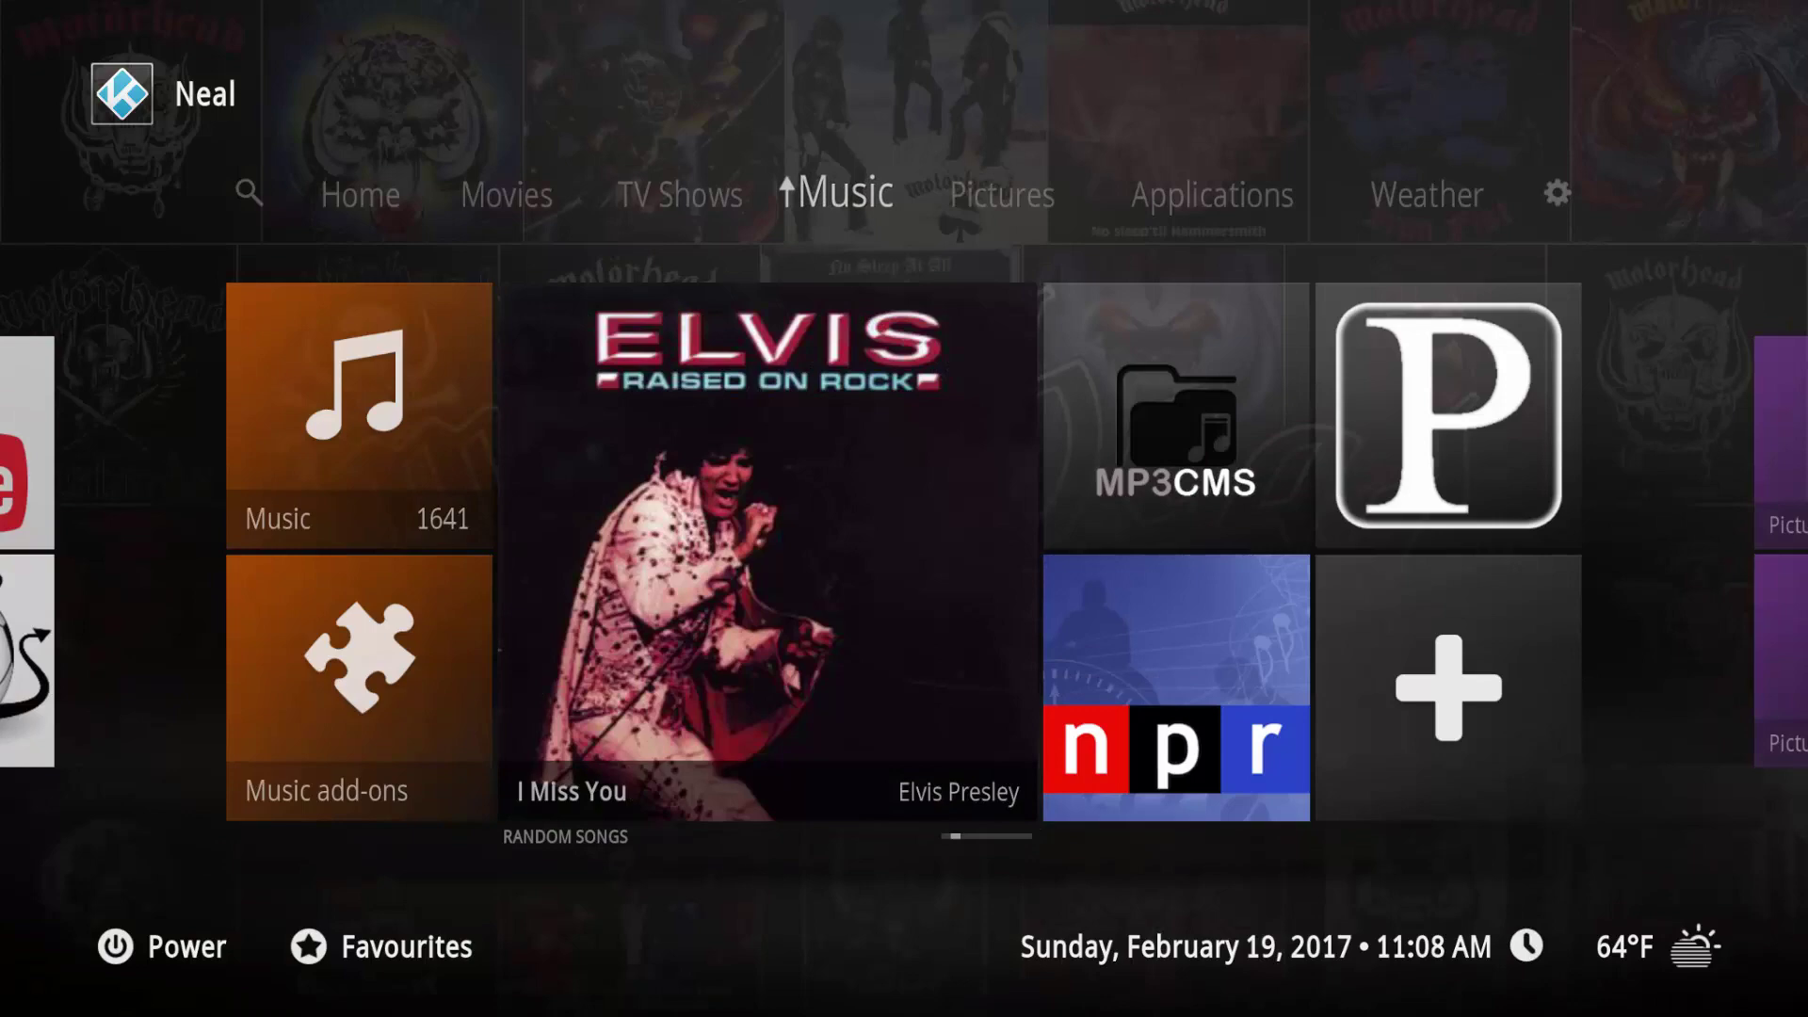
key("Right")
key("Right")
key("Right")
key("Right")
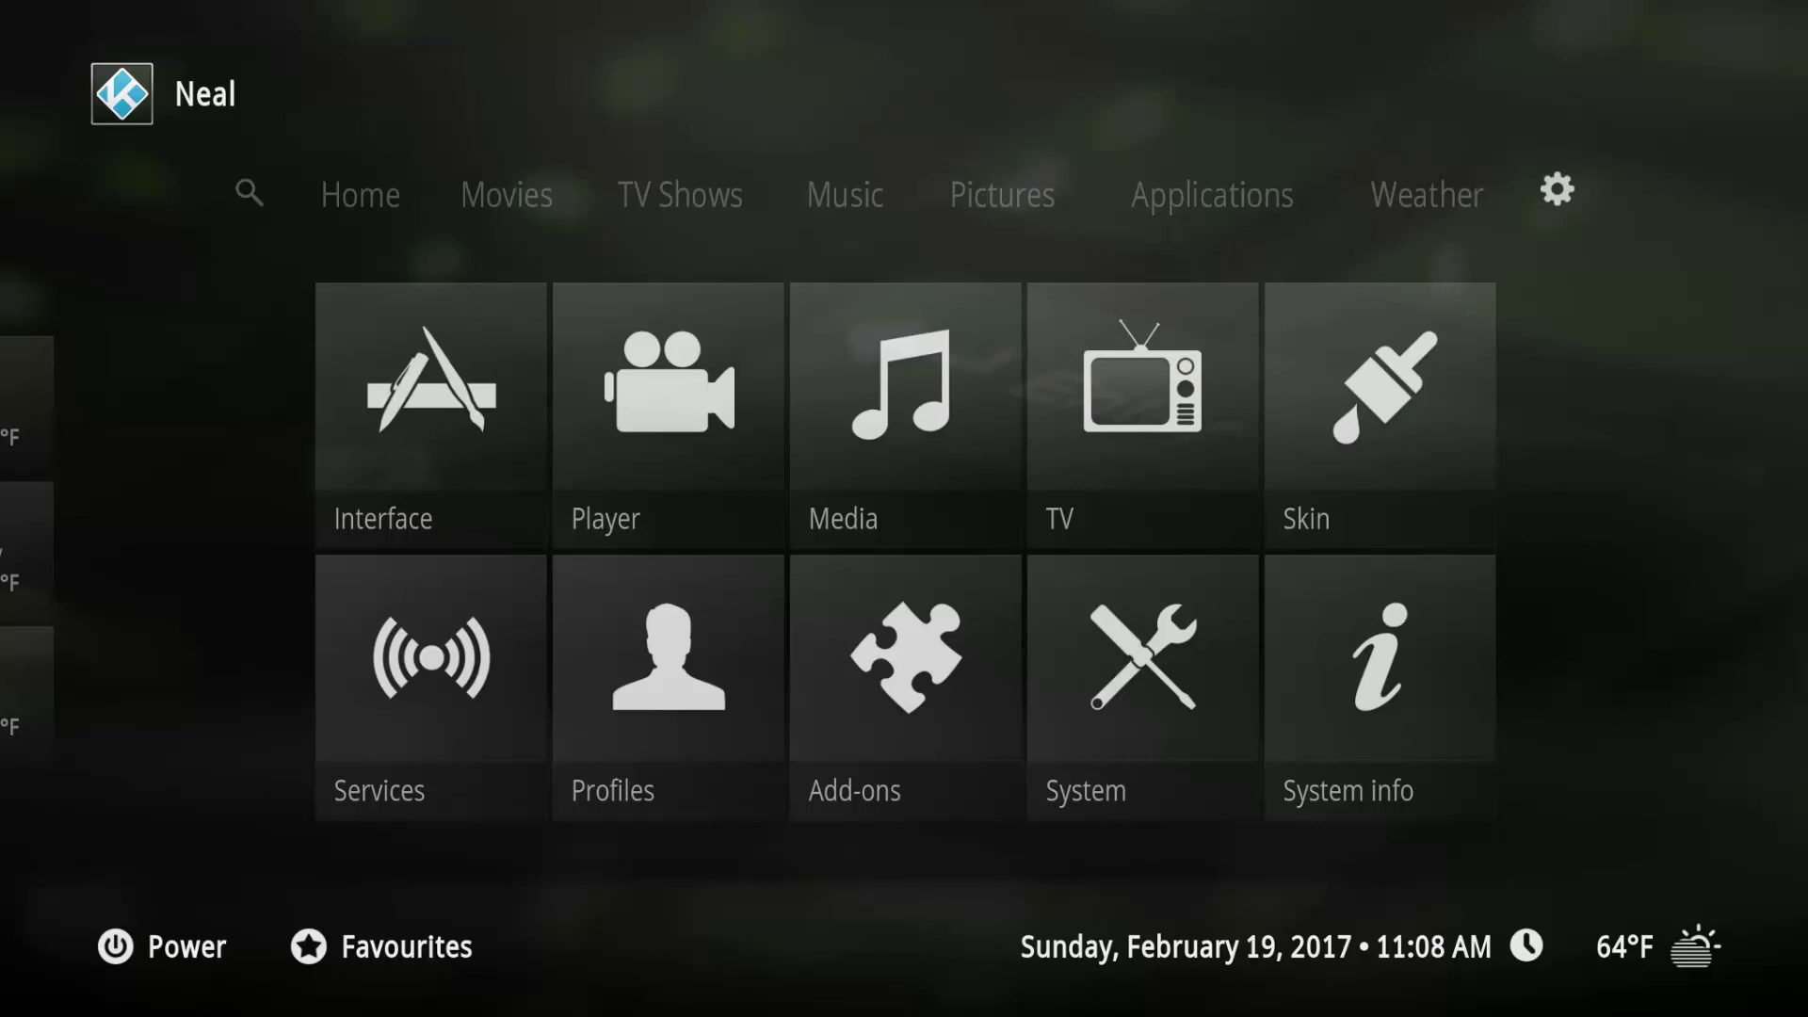
Open the Add-ons browser from the settings tiles
key("Down")
key("Right")
key("Right")
key("Right")
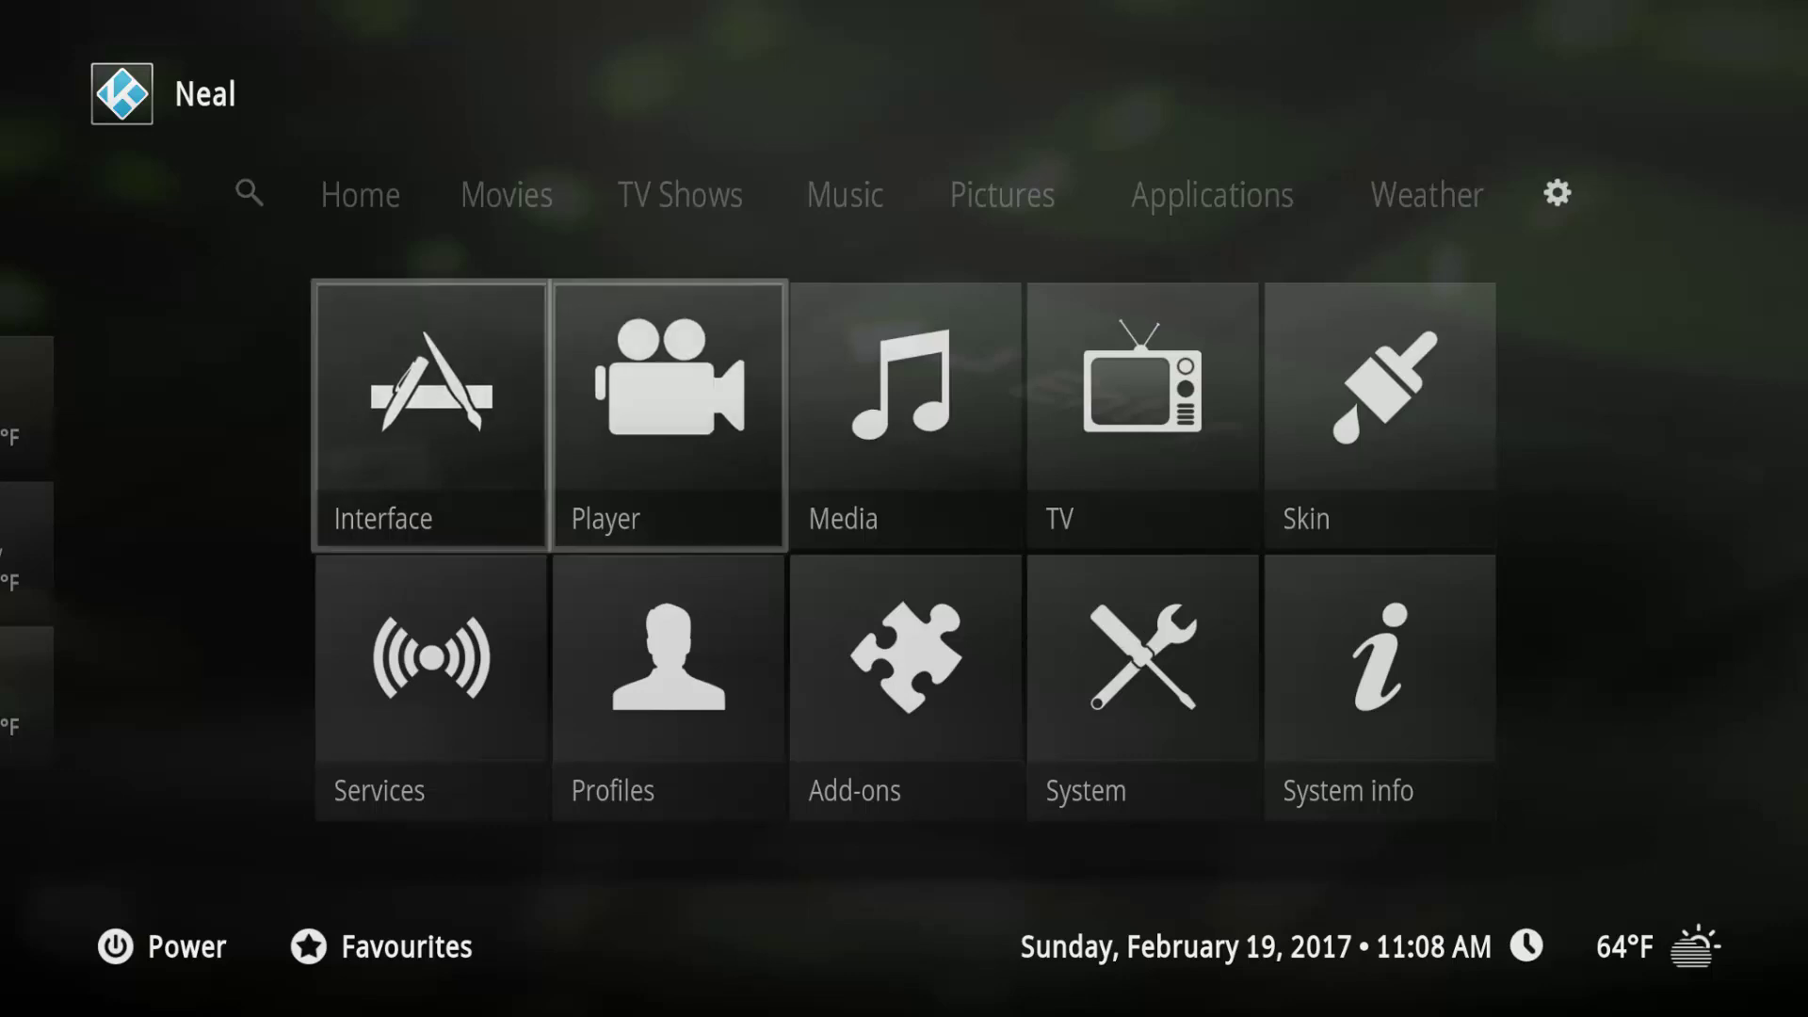
key("Down")
key("Left")
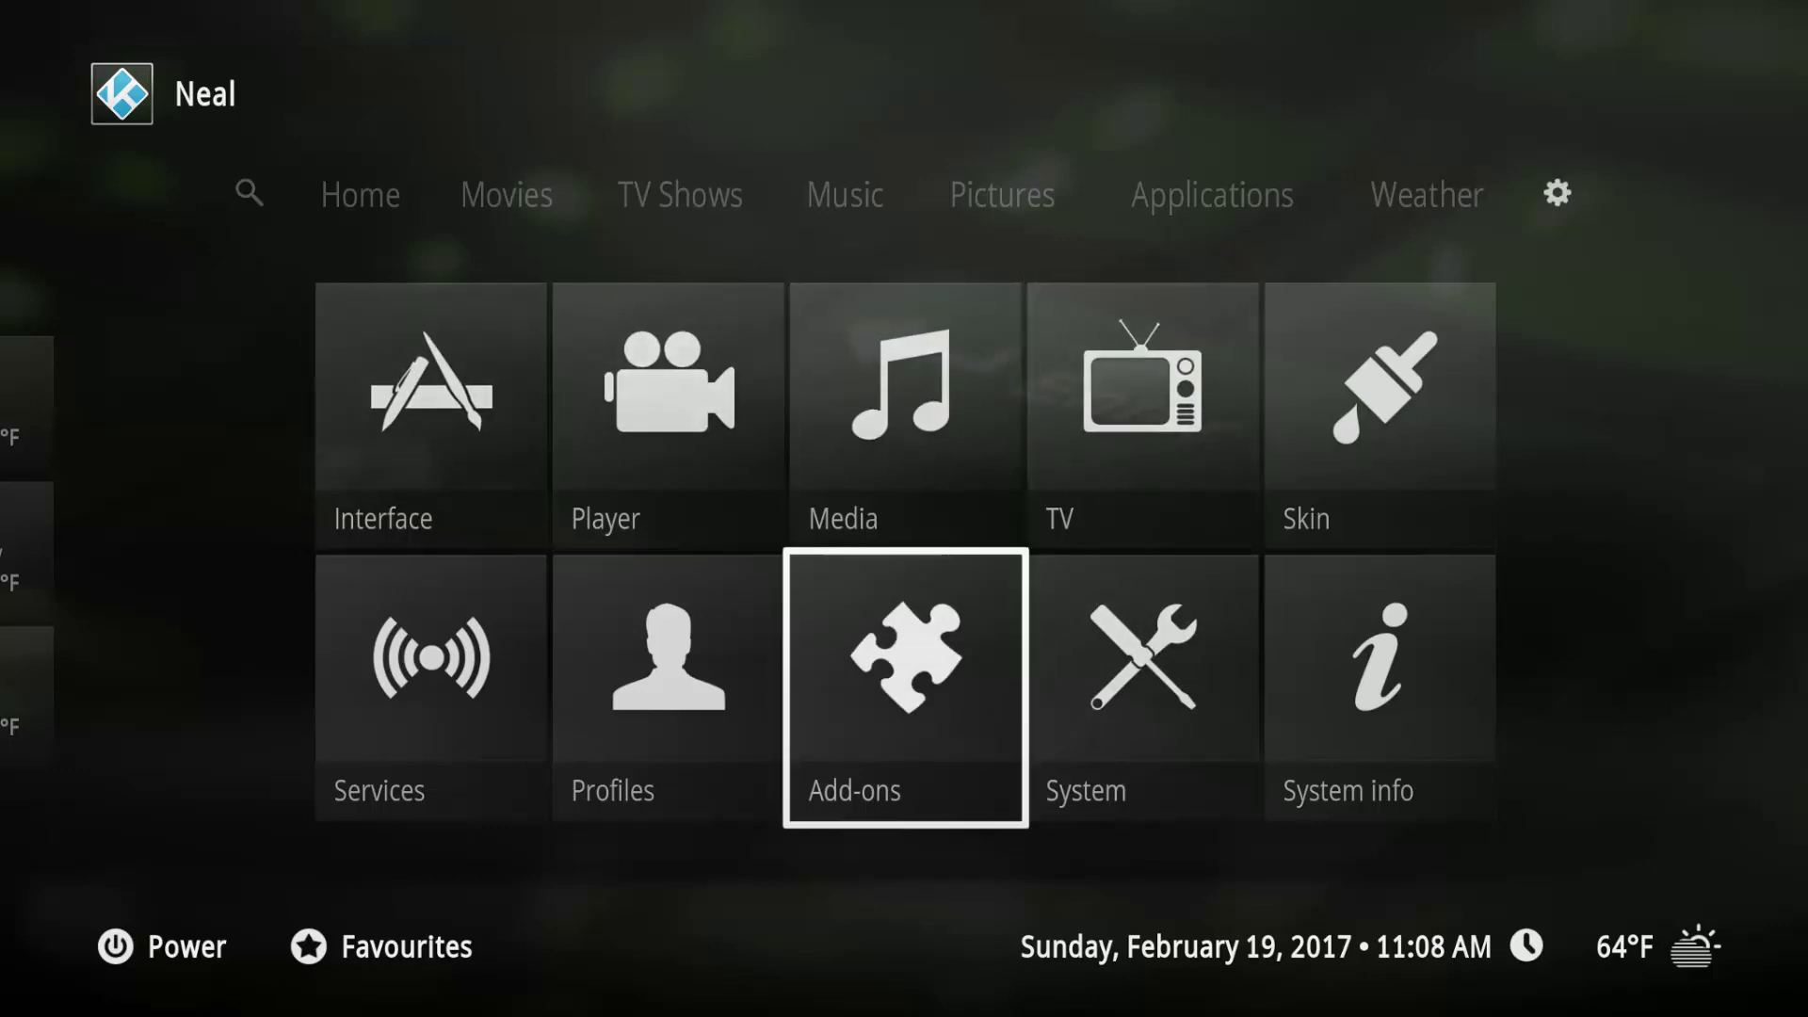
key("Right")
key("Left")
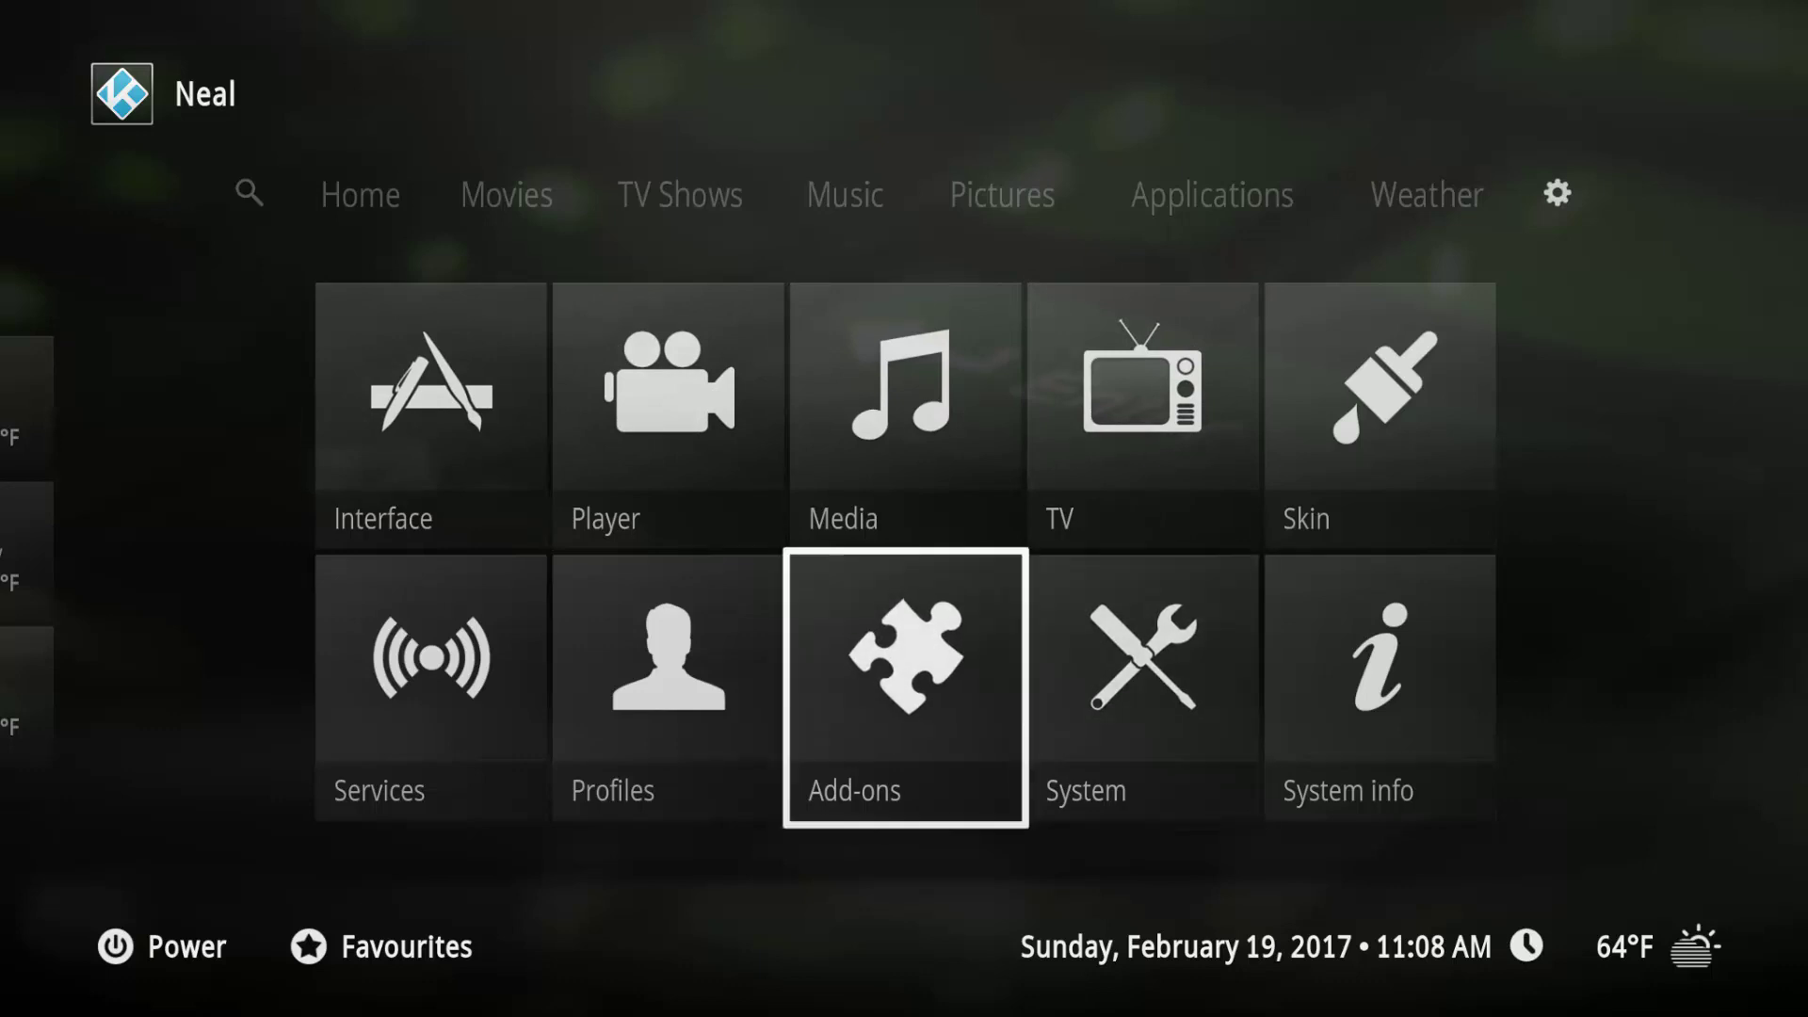
key("Return")
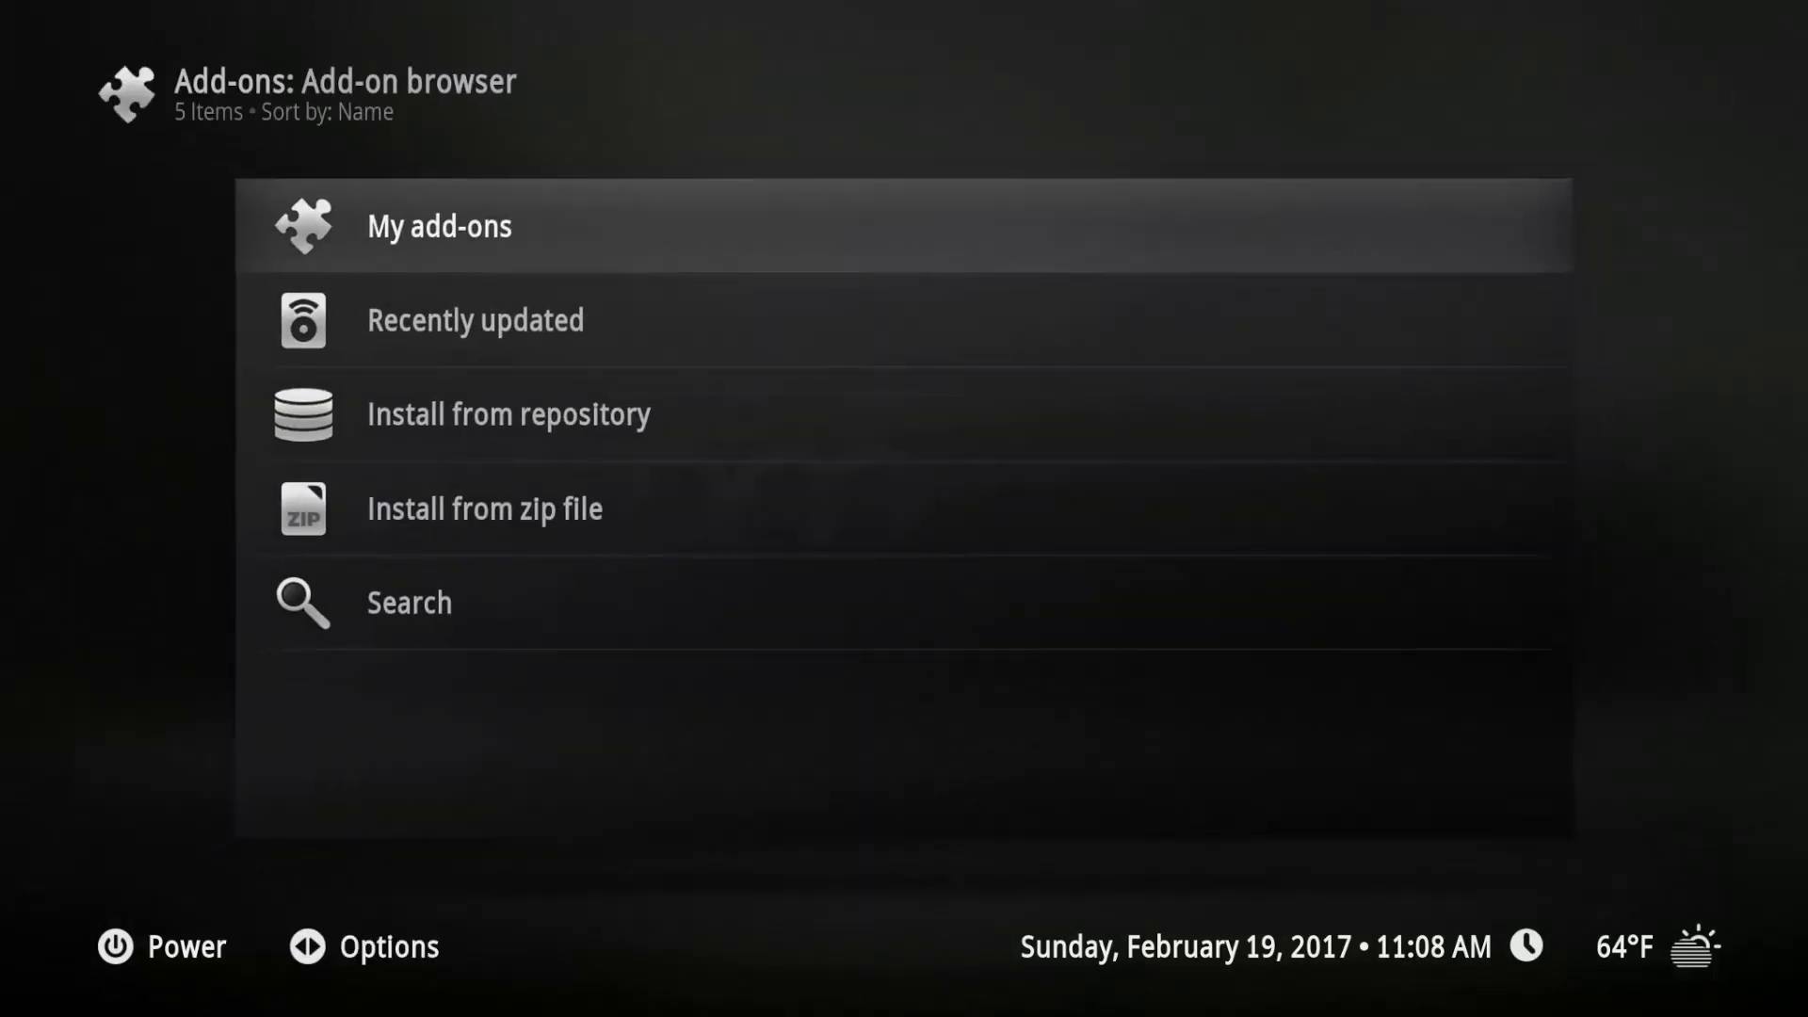
Leave the add-on browser and open the System settings page
key("BackSpace")
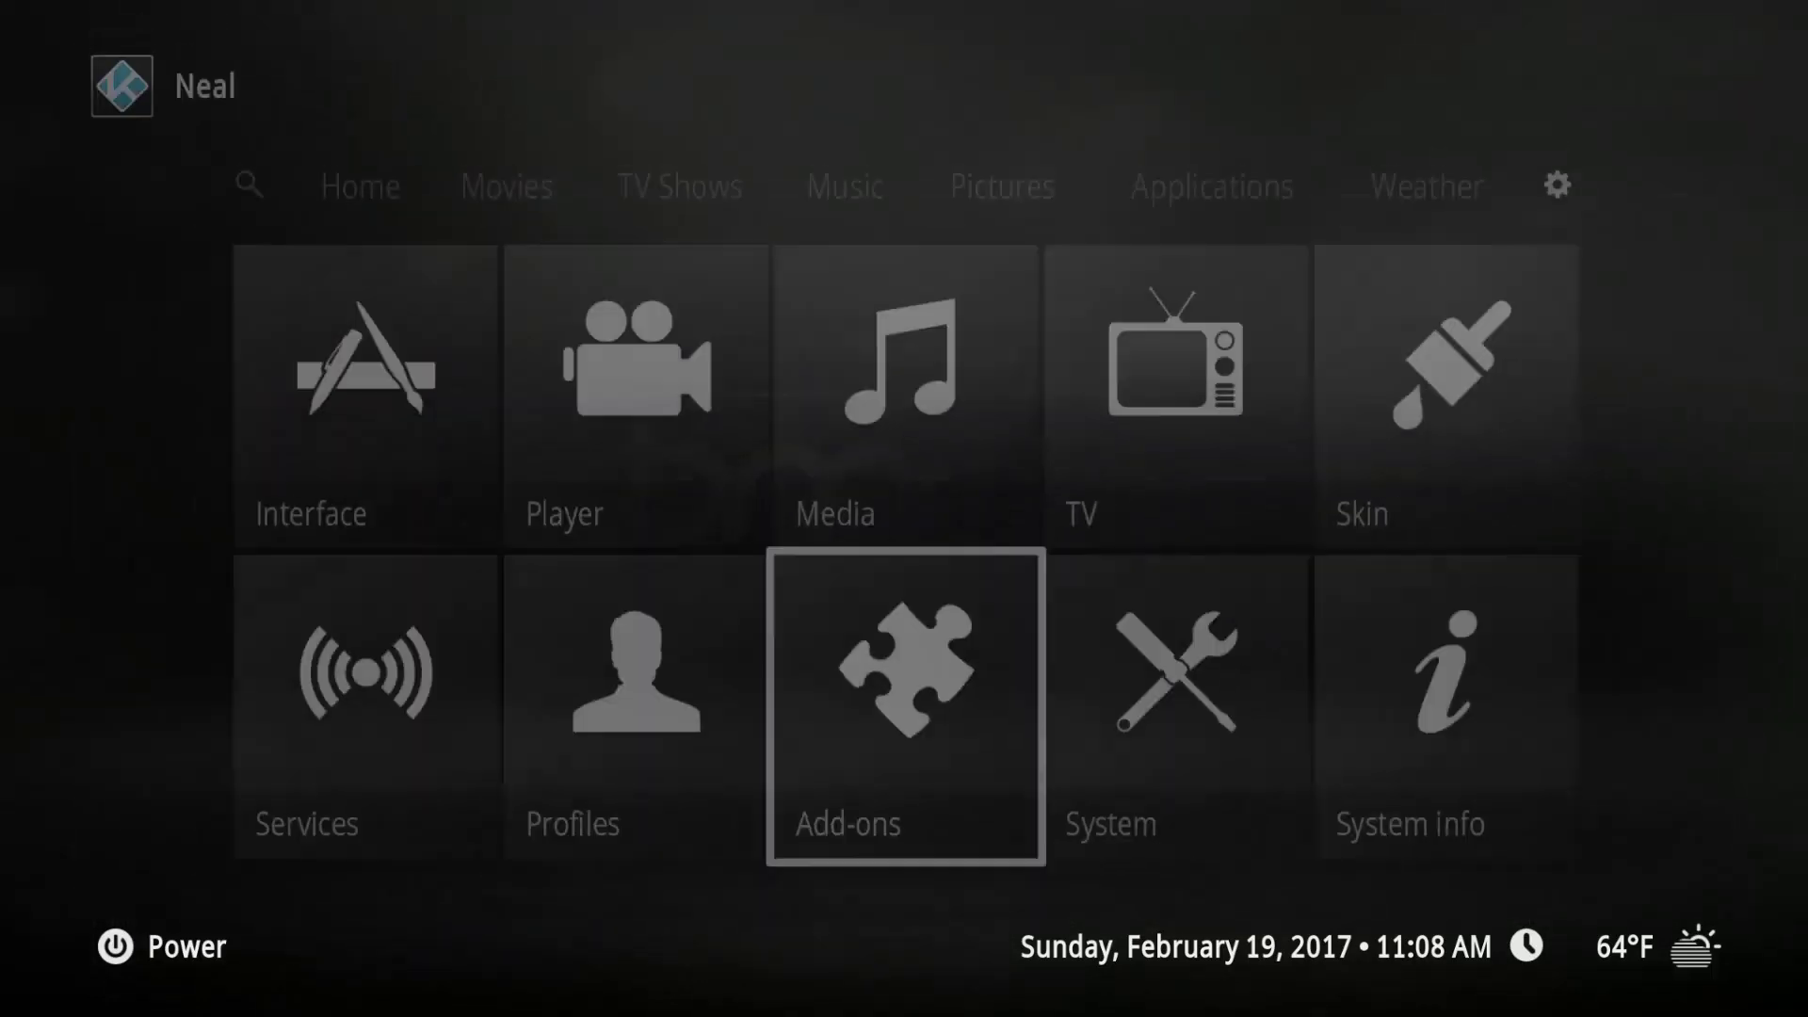
key("Right")
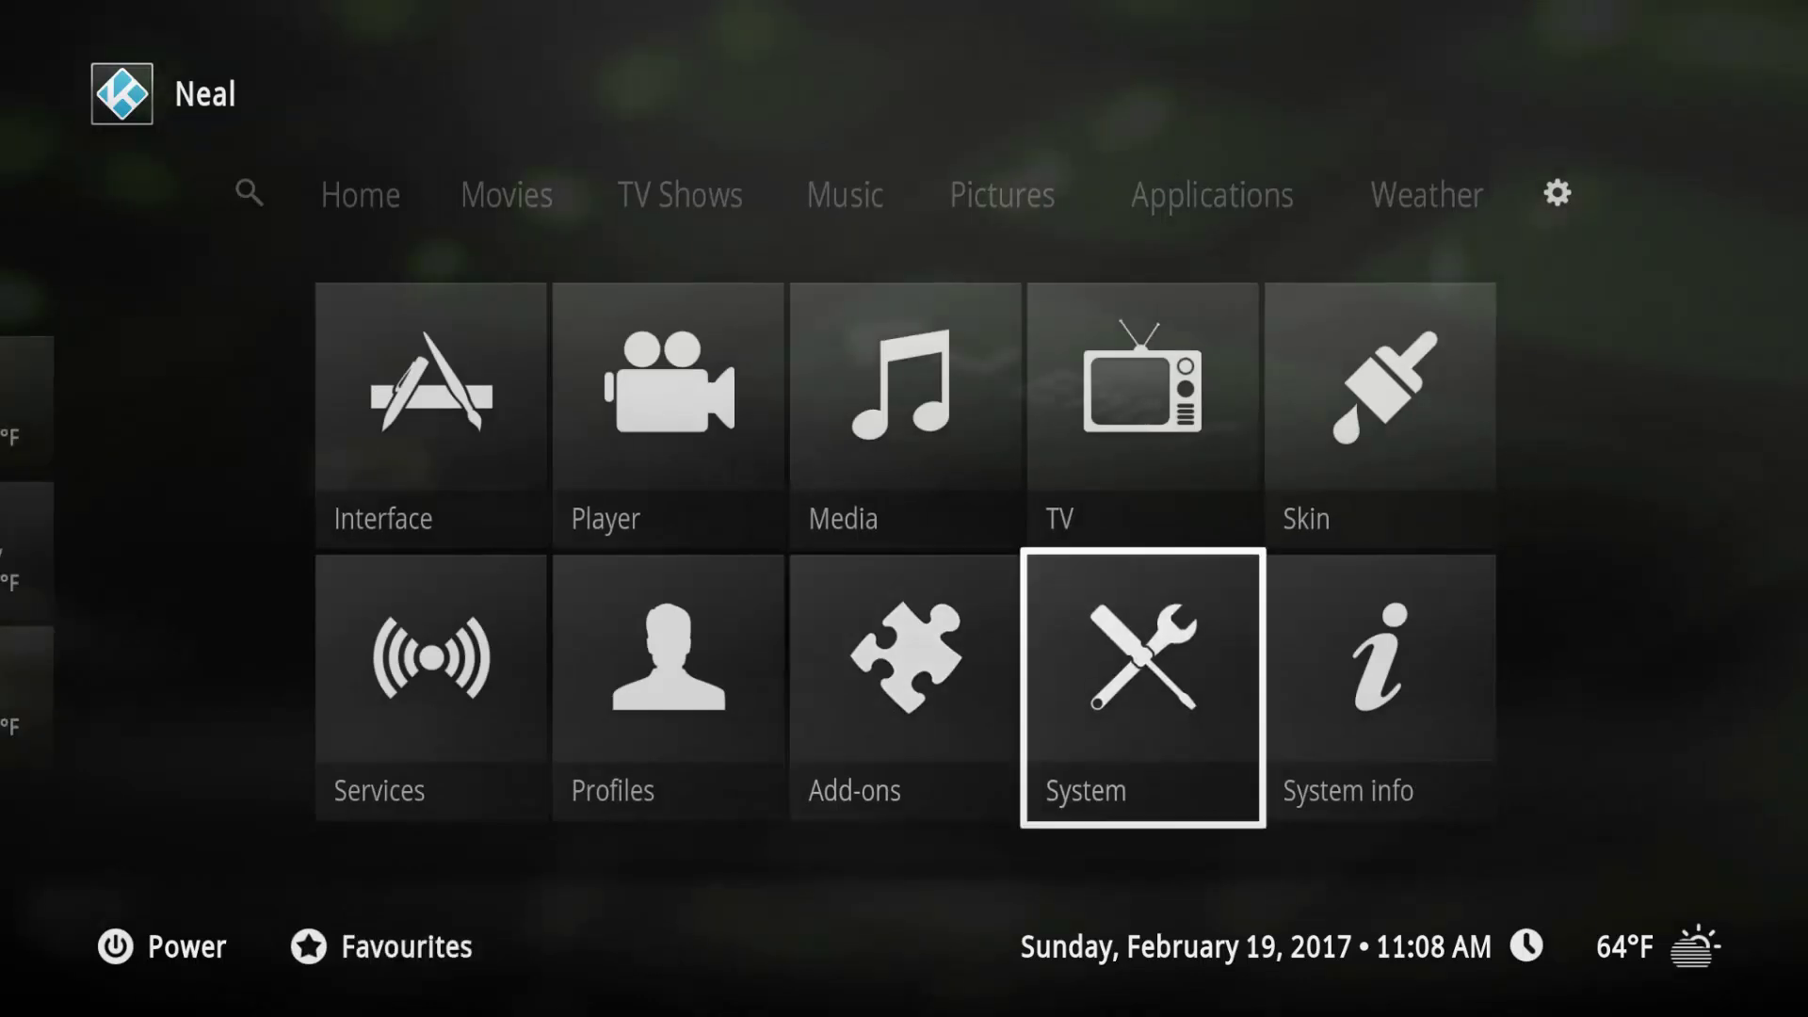
key("Return")
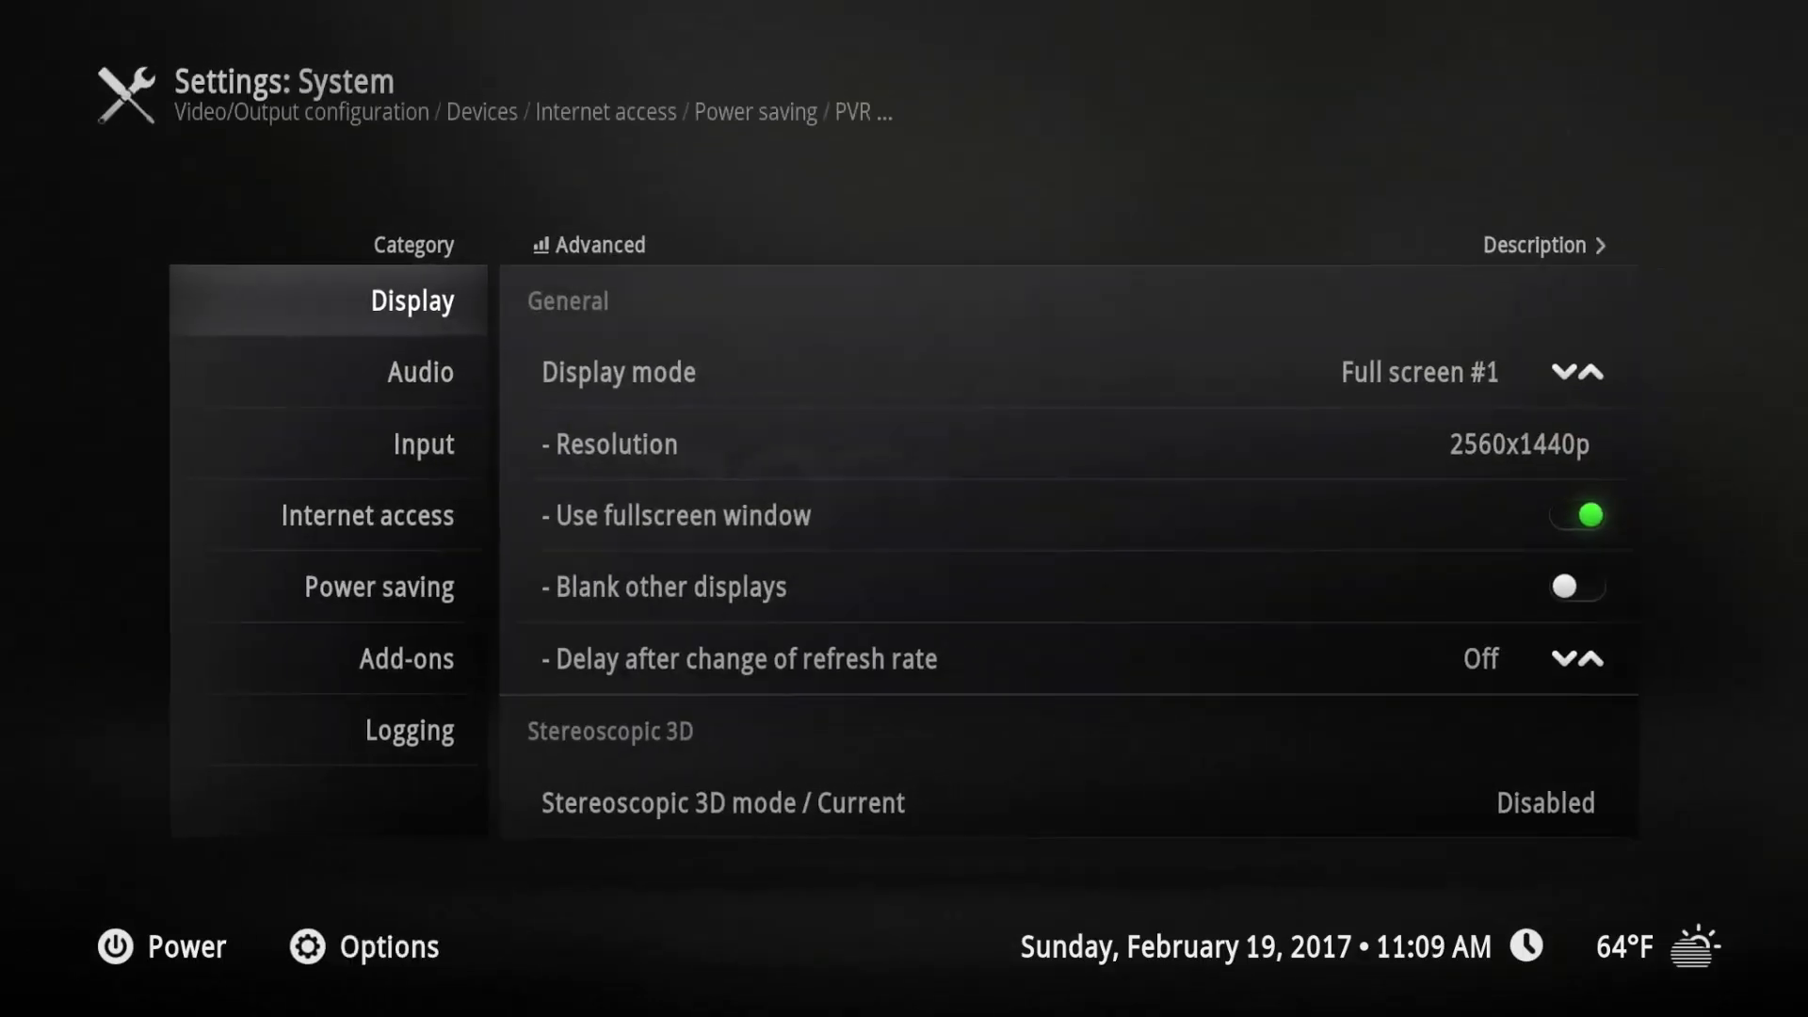
Go to the Add-ons category and look over Unknown sources and the reset-to-default item
key("Down")
key("Down")
key("Down")
key("Down")
key("Down")
key("Right")
key("Down")
key("Down")
key("Down")
key("Down")
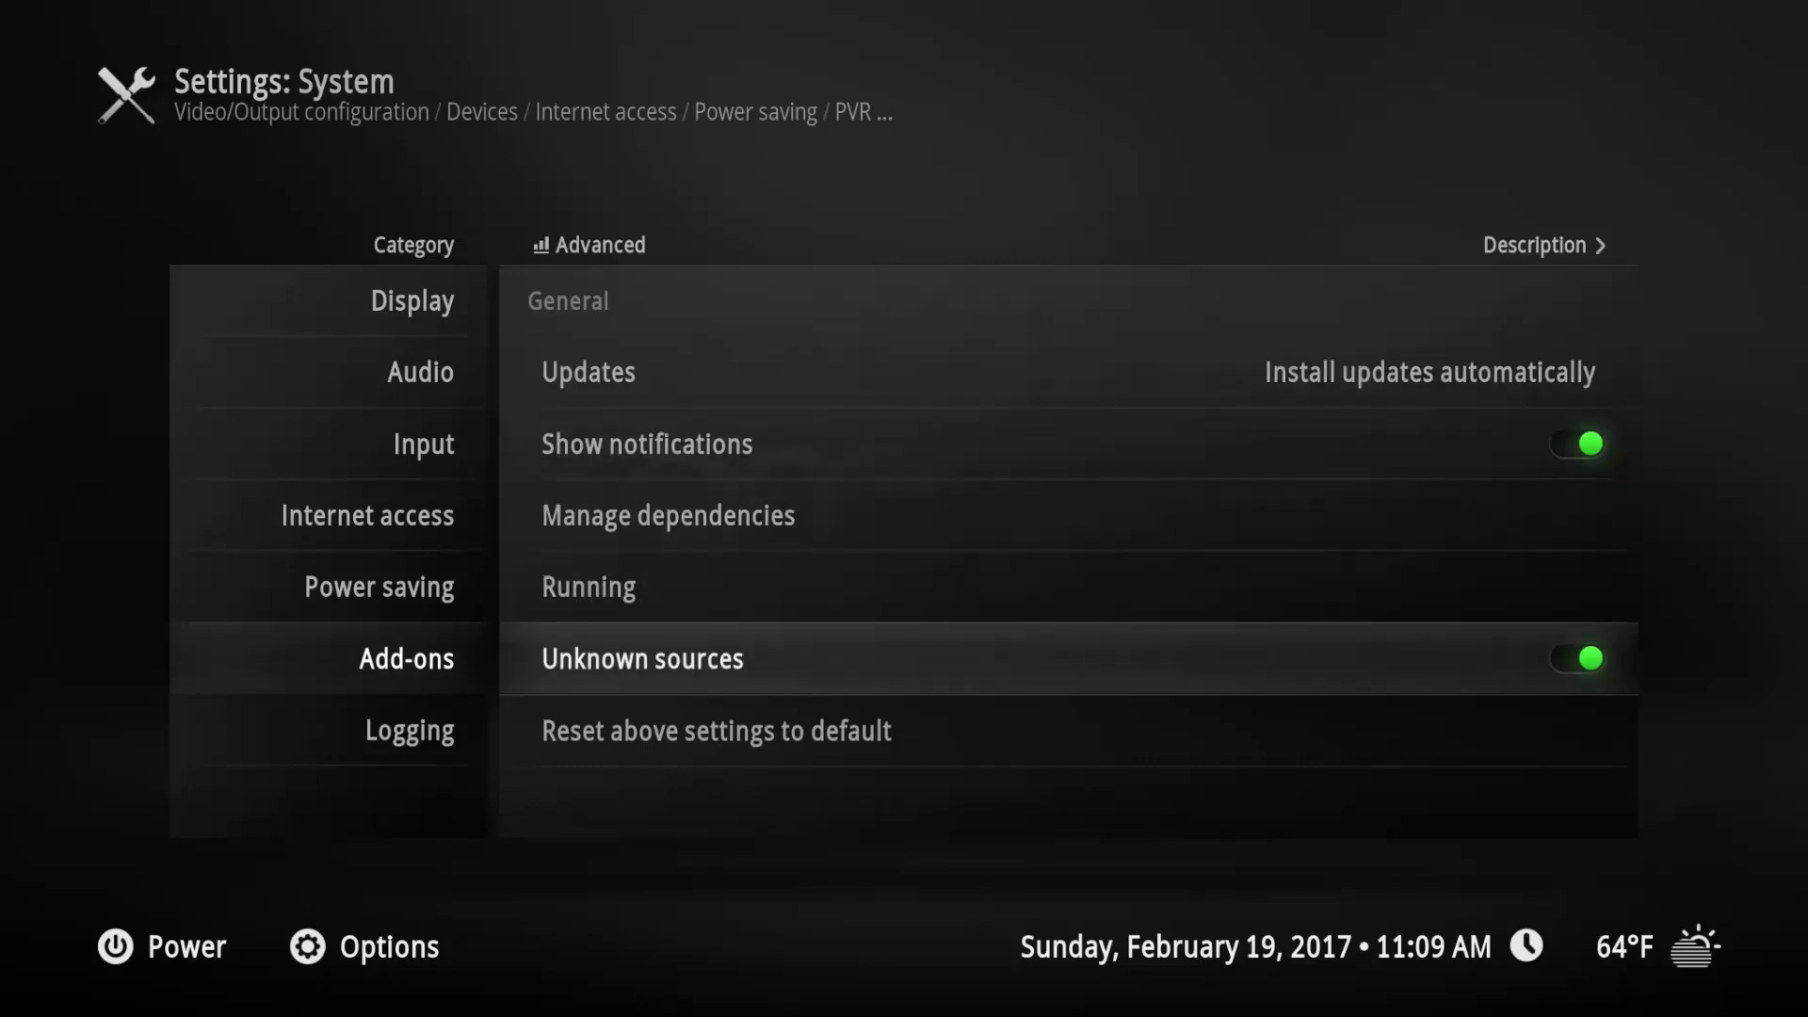
key("Up")
key("Up")
key("Up")
key("Up")
key("Up")
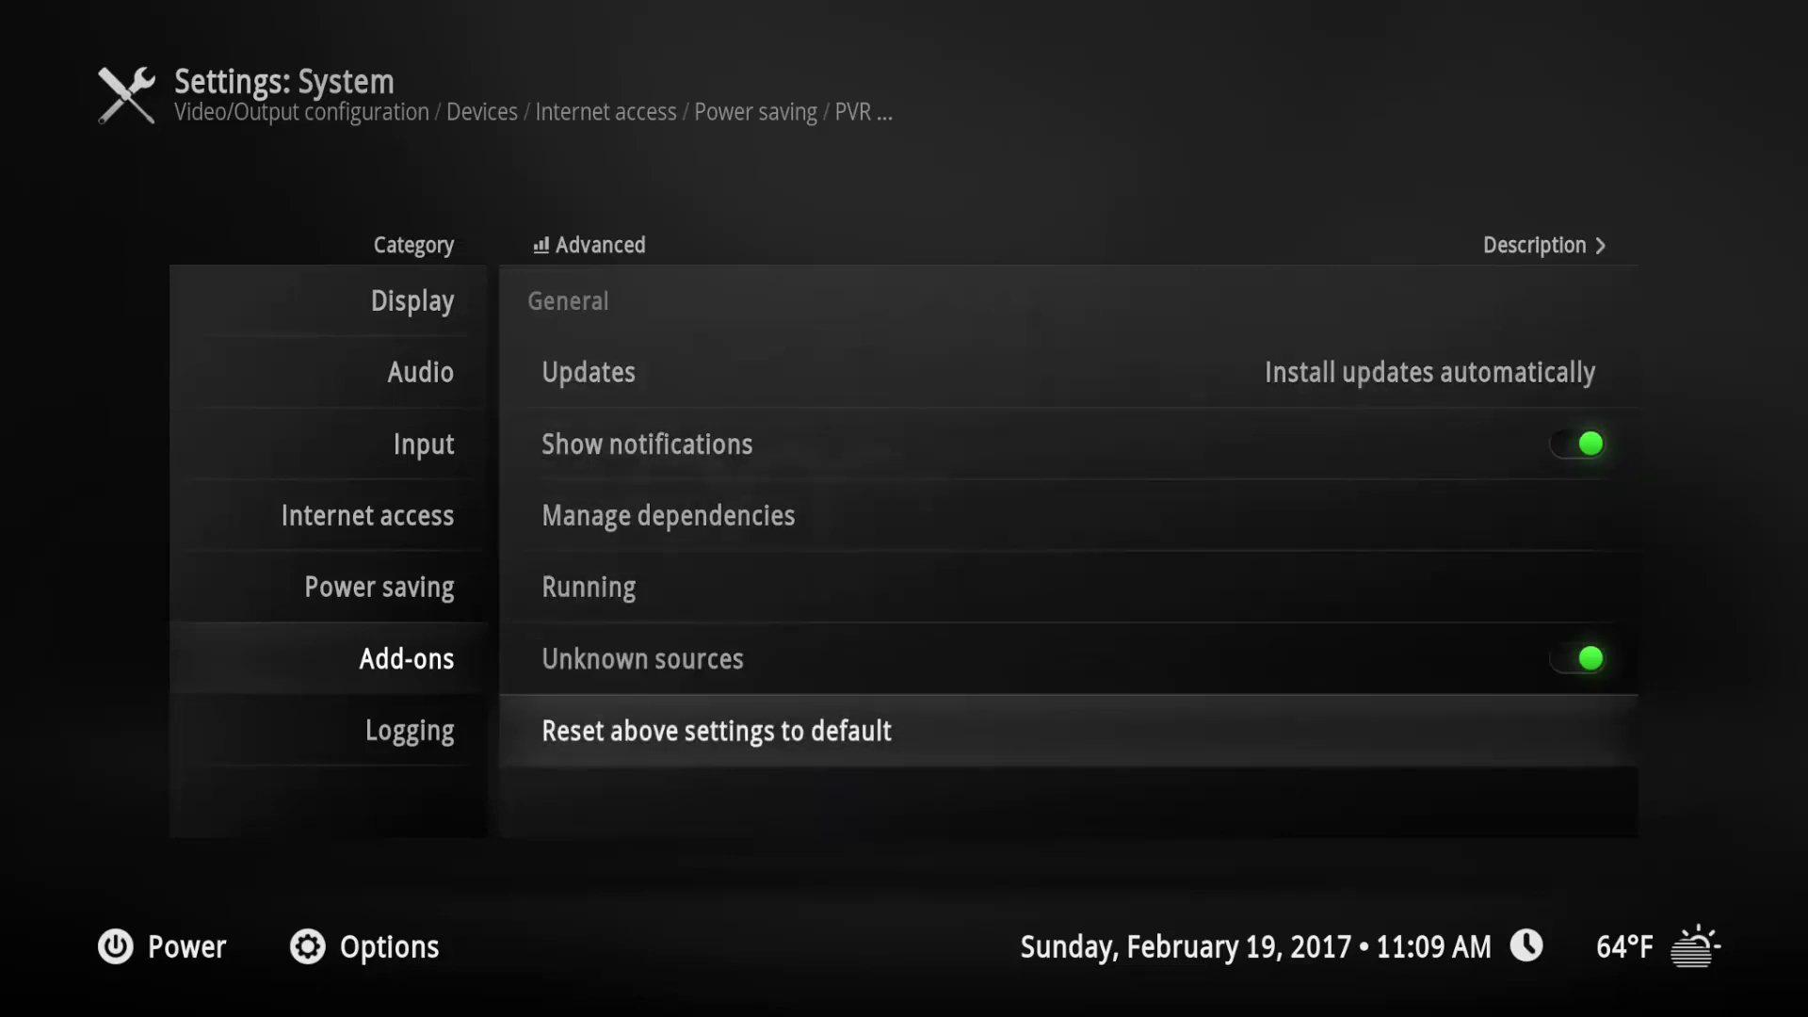
key("Right")
key("Left")
key("Up")
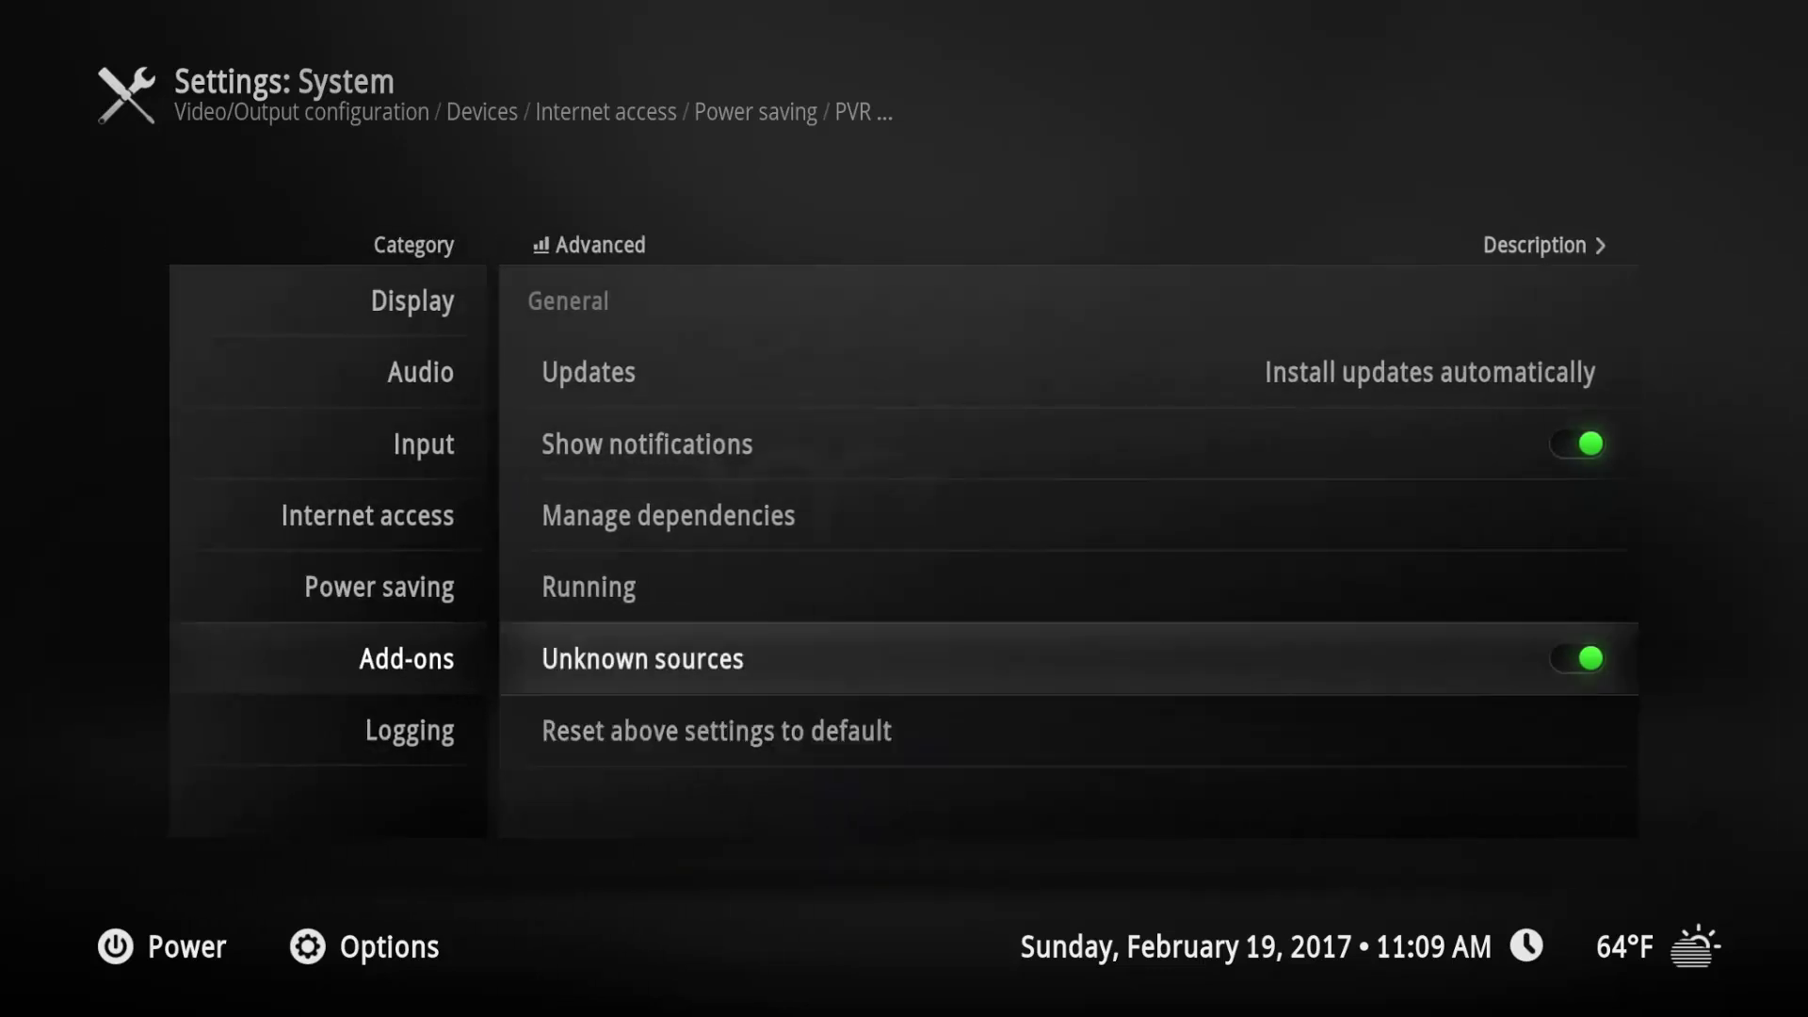
Turn Unknown sources off, then on again so the access warning appears
mouse_move(412, 300)
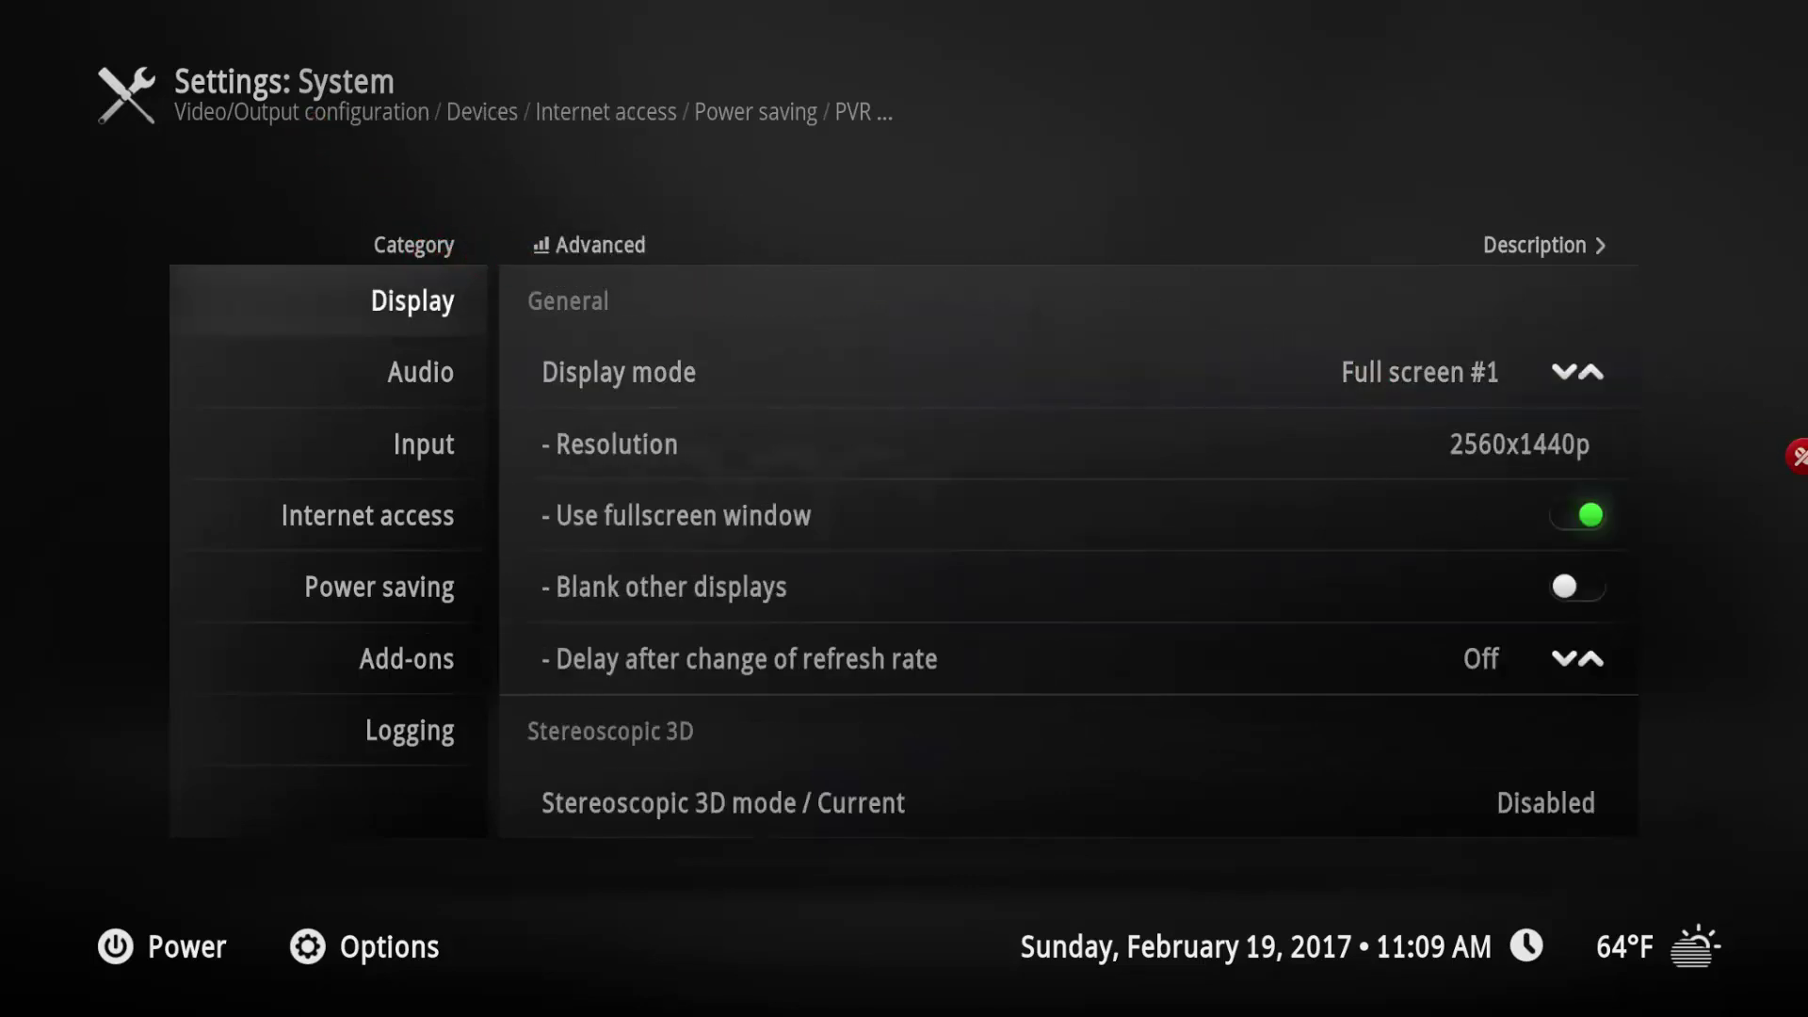
key("Down")
key("Down")
key("Down")
key("Down")
key("Down")
key("Right")
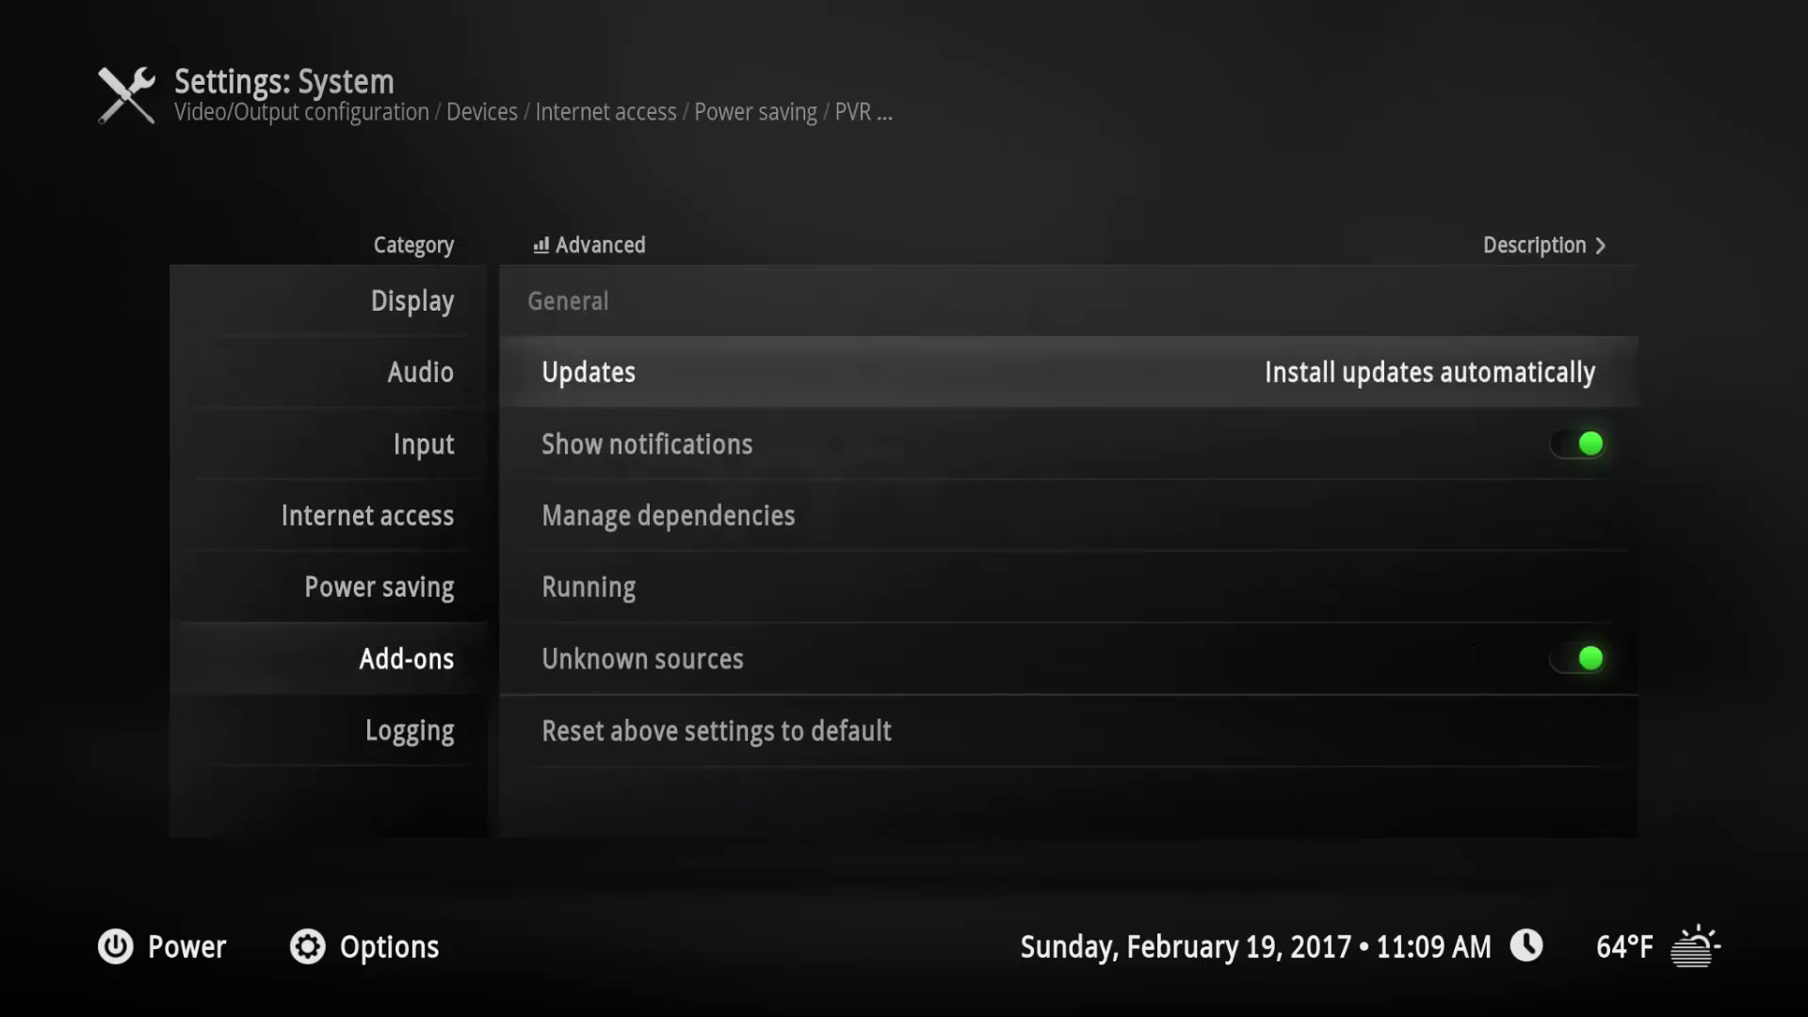
key("Down")
key("Down")
key("Down")
key("Down")
key("Return")
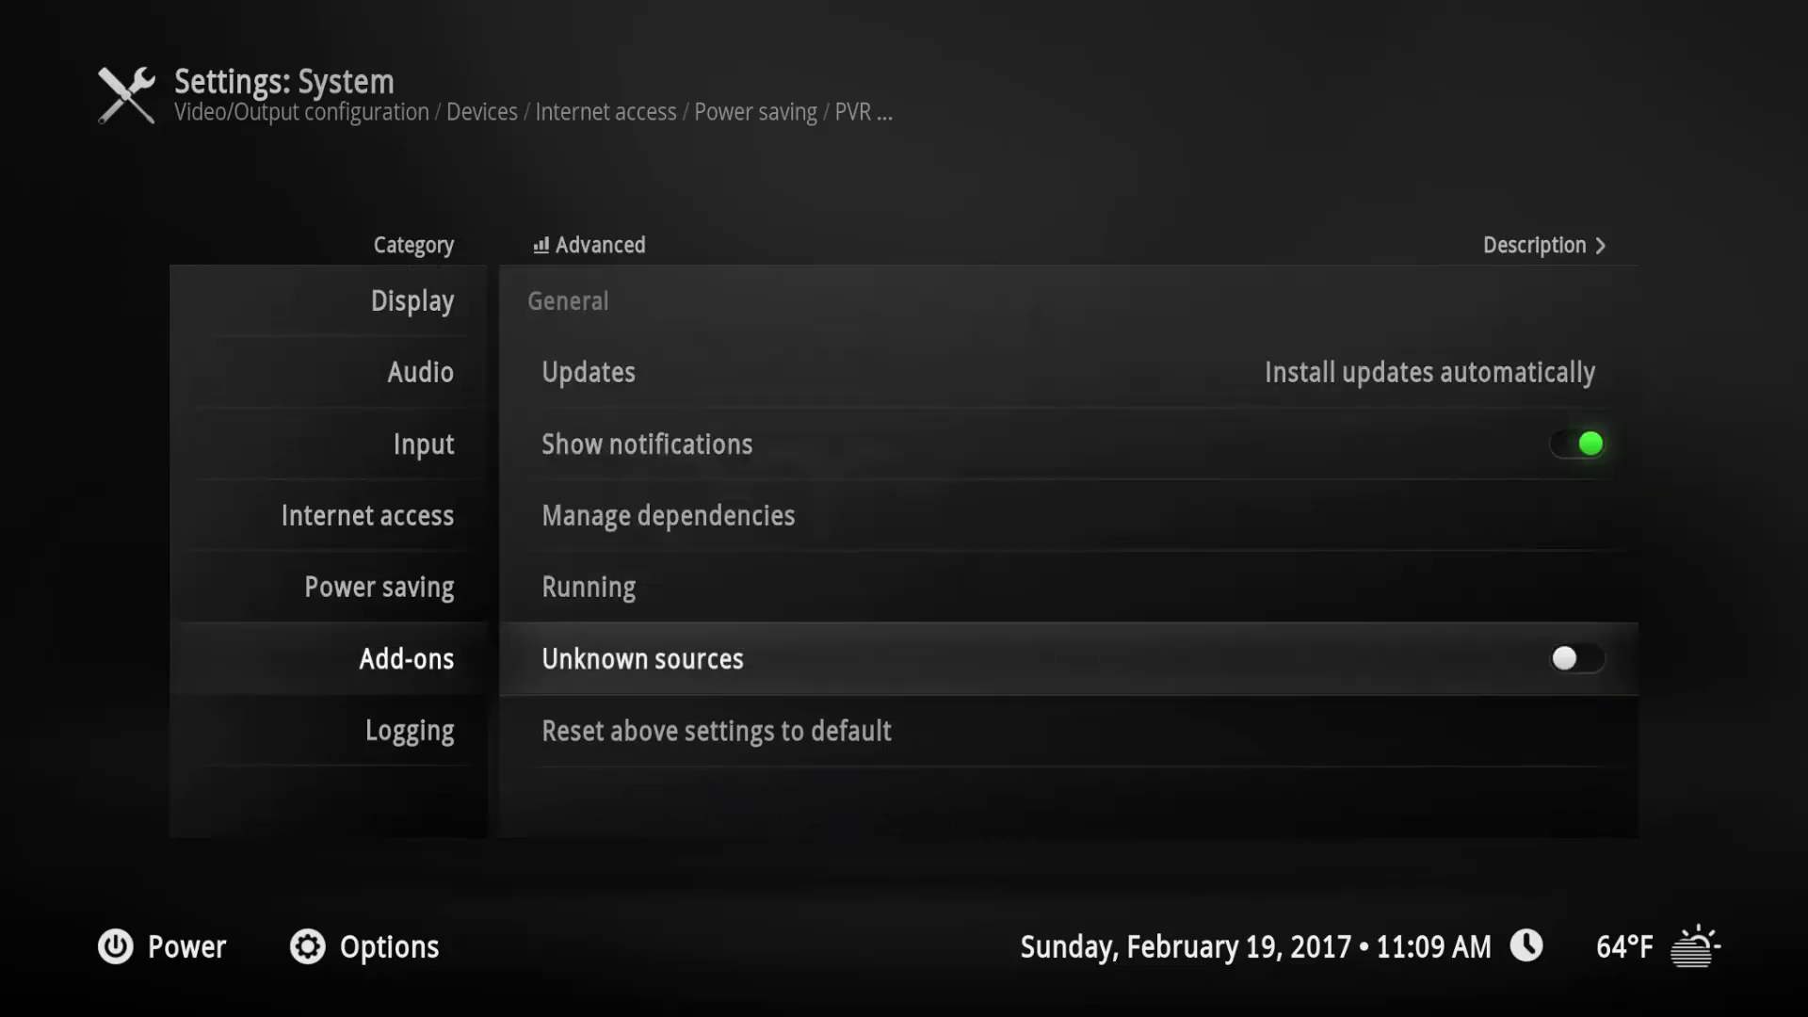
key("Return")
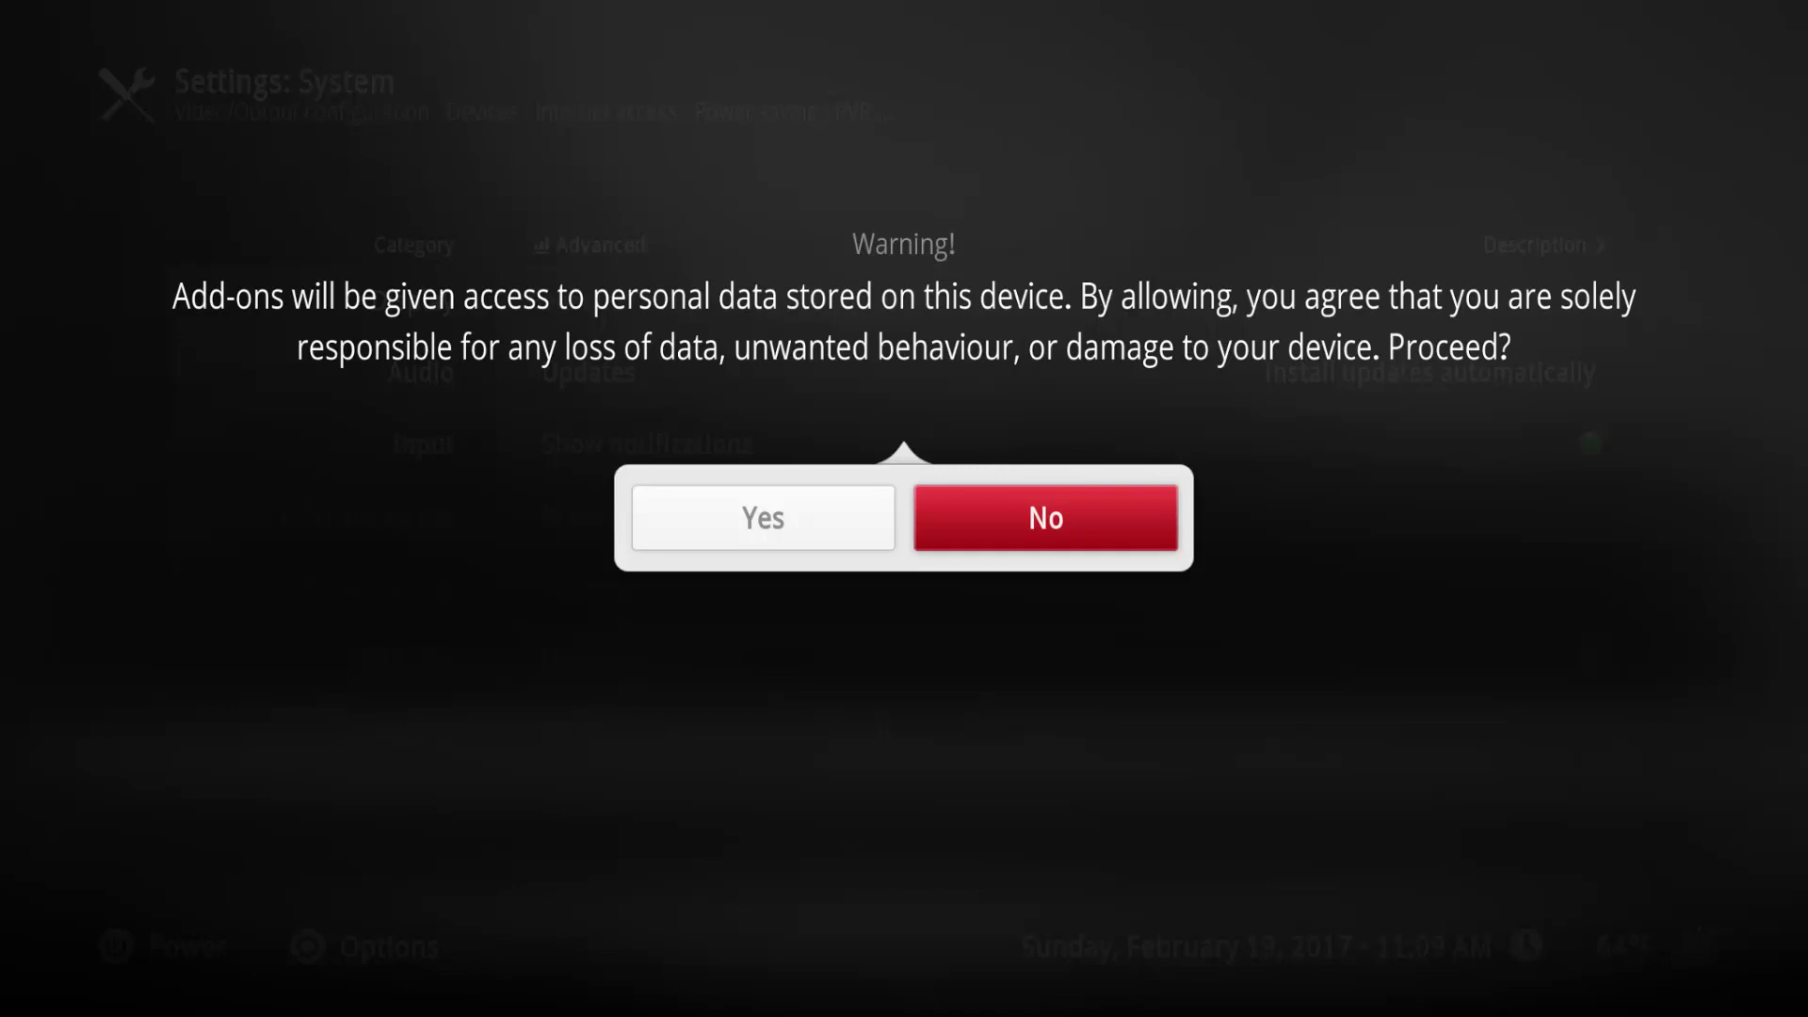
Answer Yes to the warning, then bring the MilkDrop 2 GitHub releases page forward
key("Left")
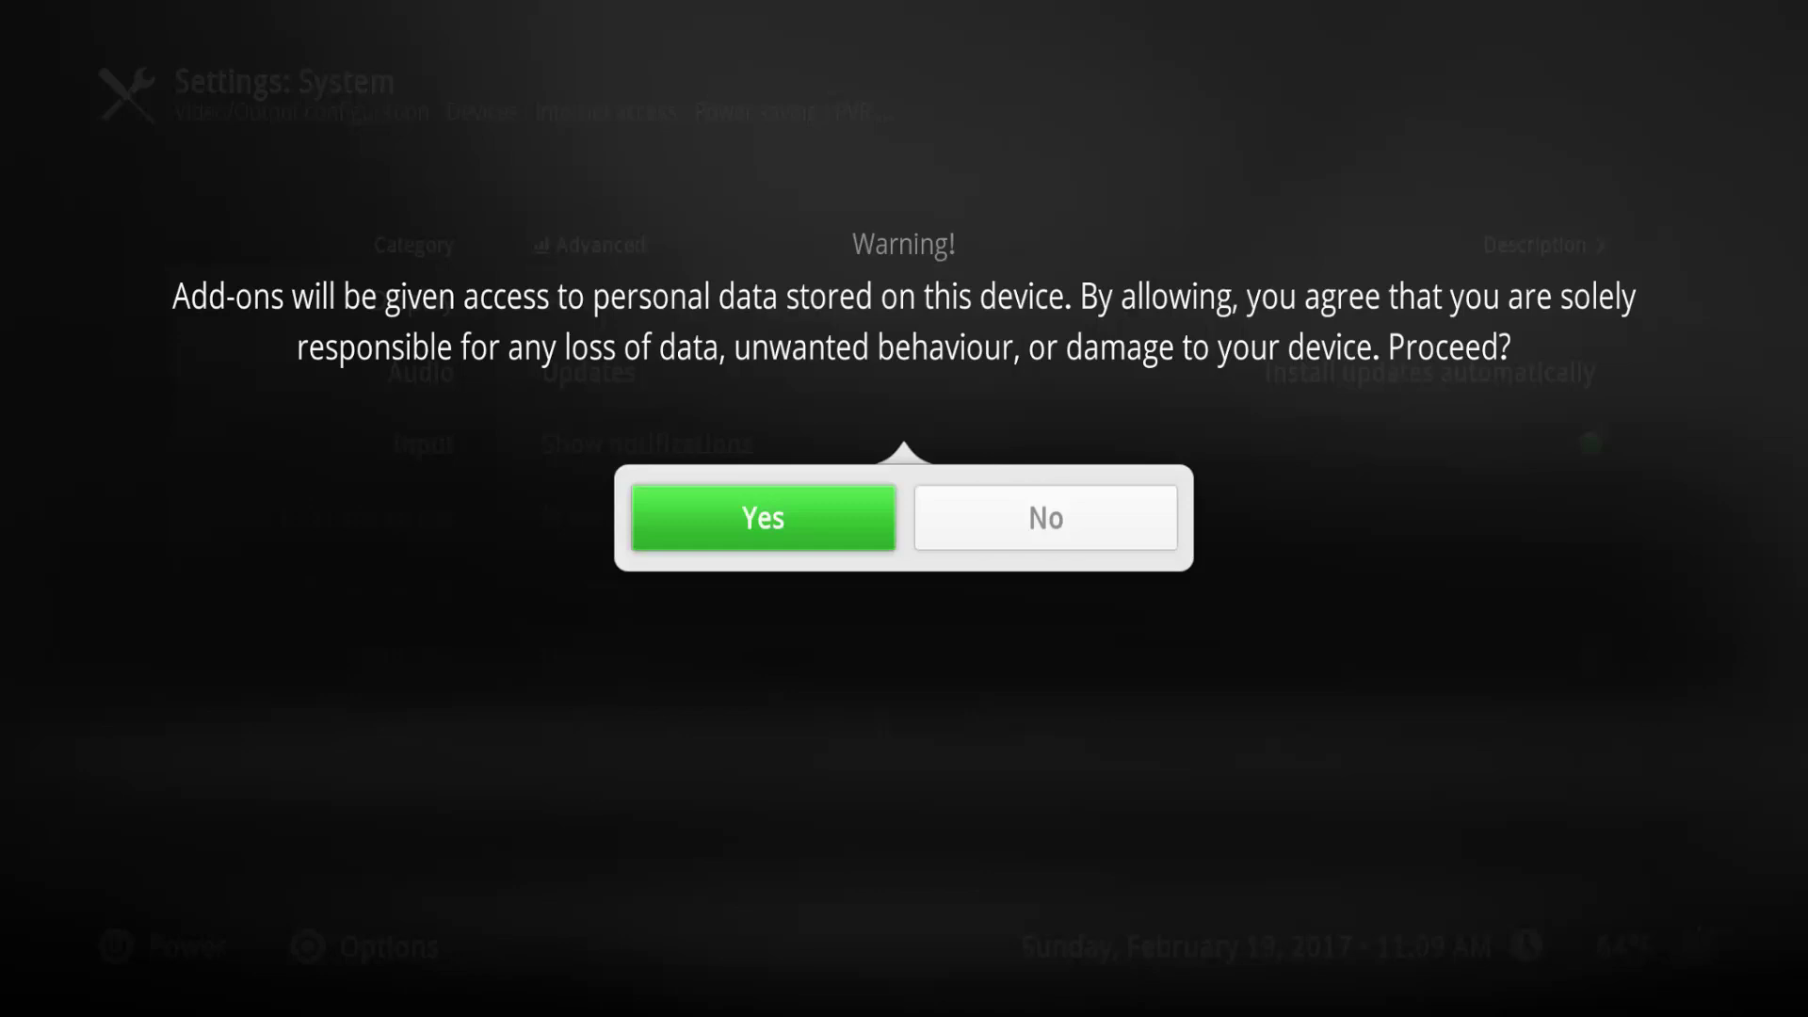
key("Return")
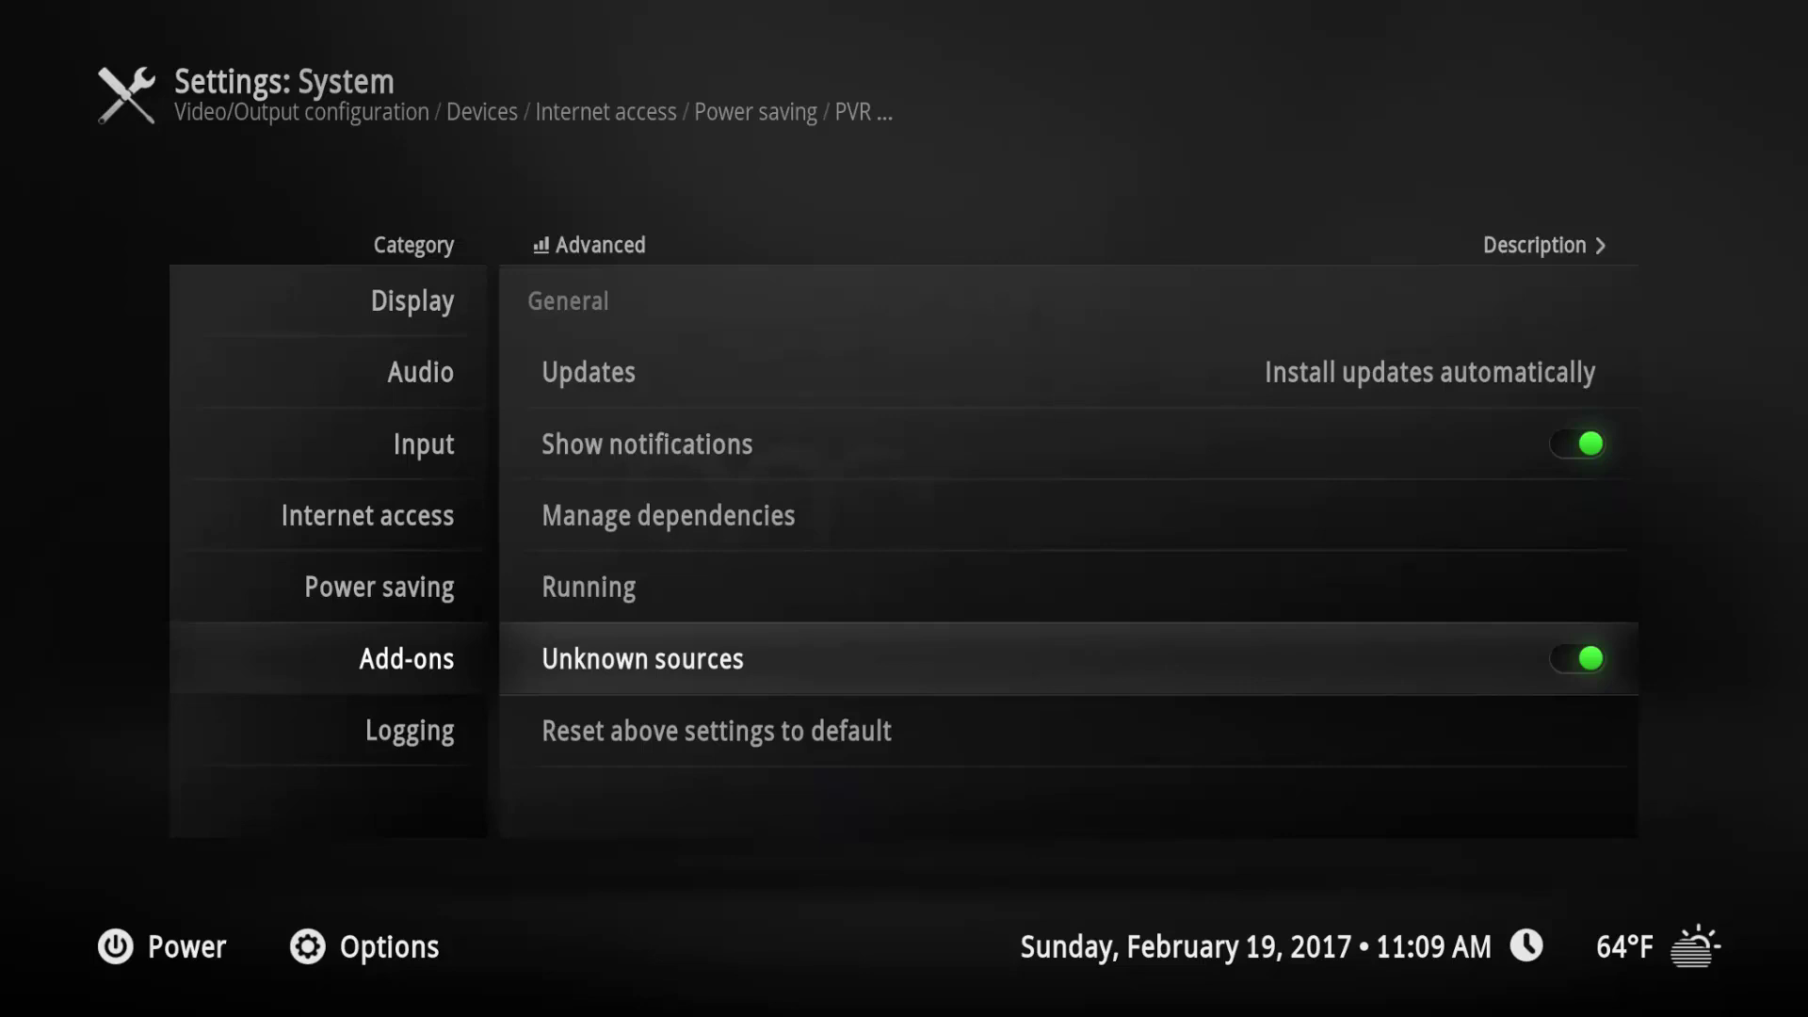
left_click_drag(1807, 66, 890, 59)
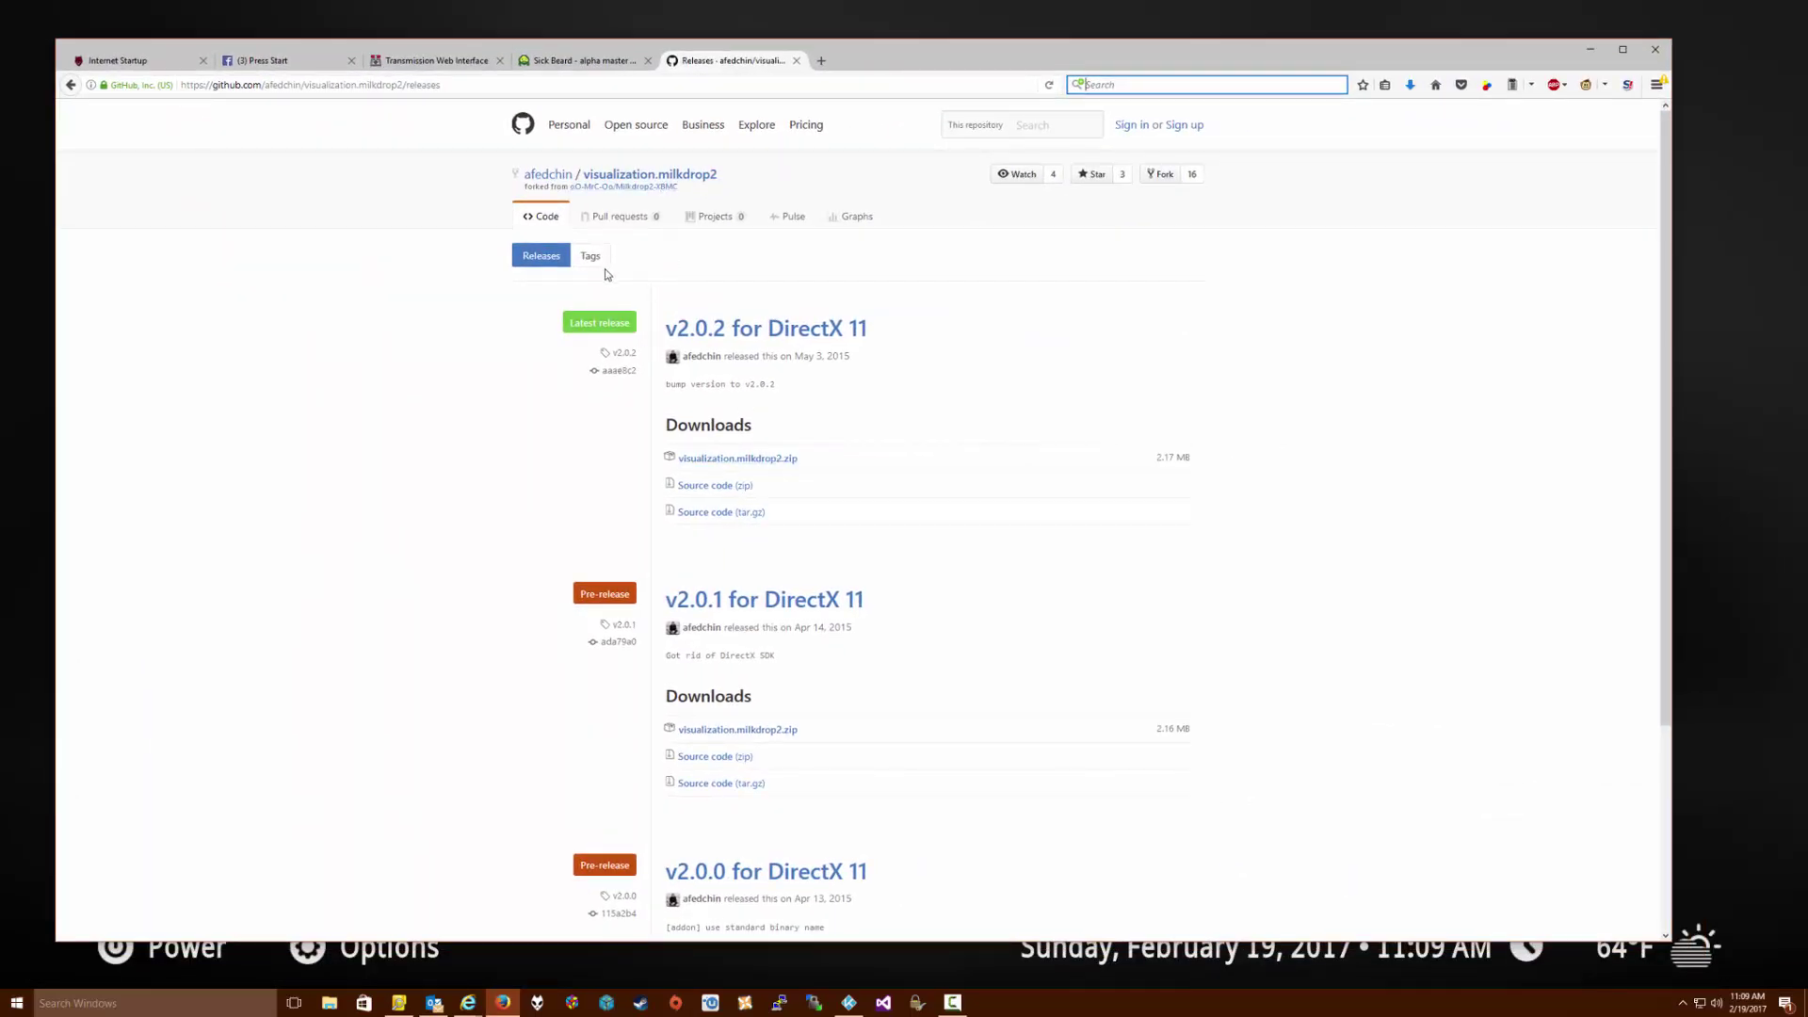
Switch from the MilkDrop 2 release page back to Kodi and open the Add-on browser
left_click(433, 87)
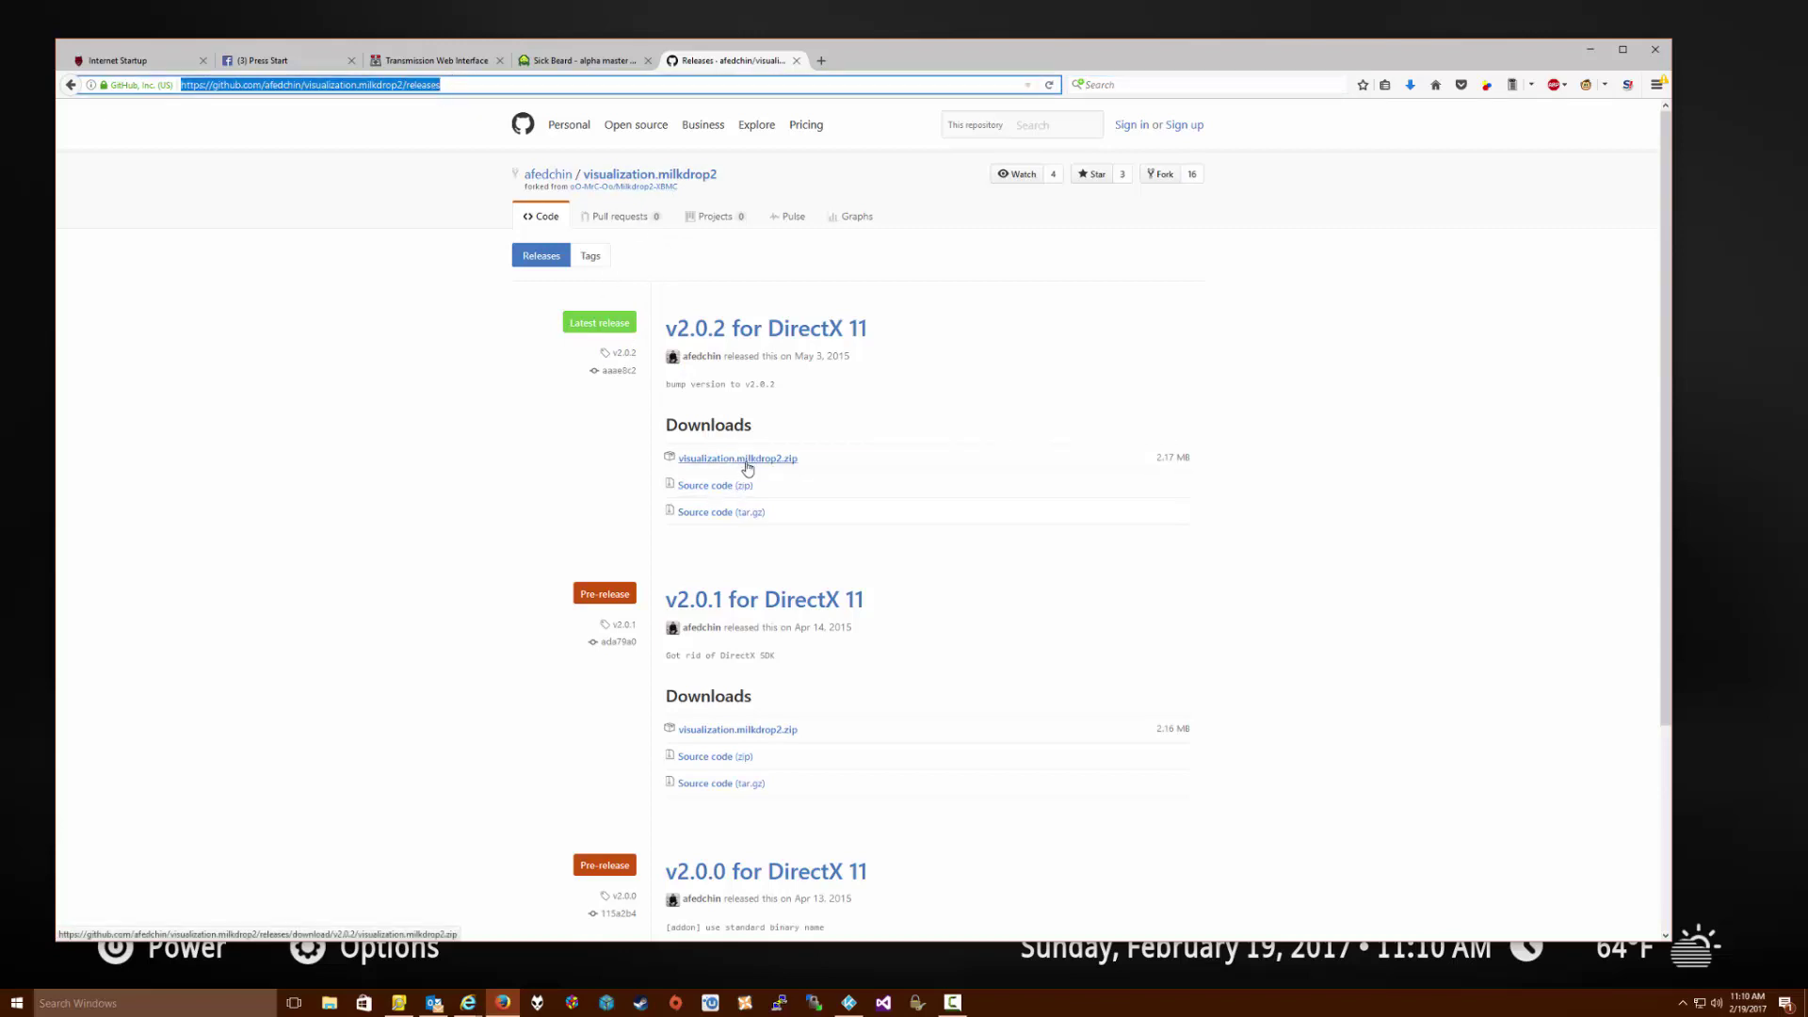
key("alt+Tab")
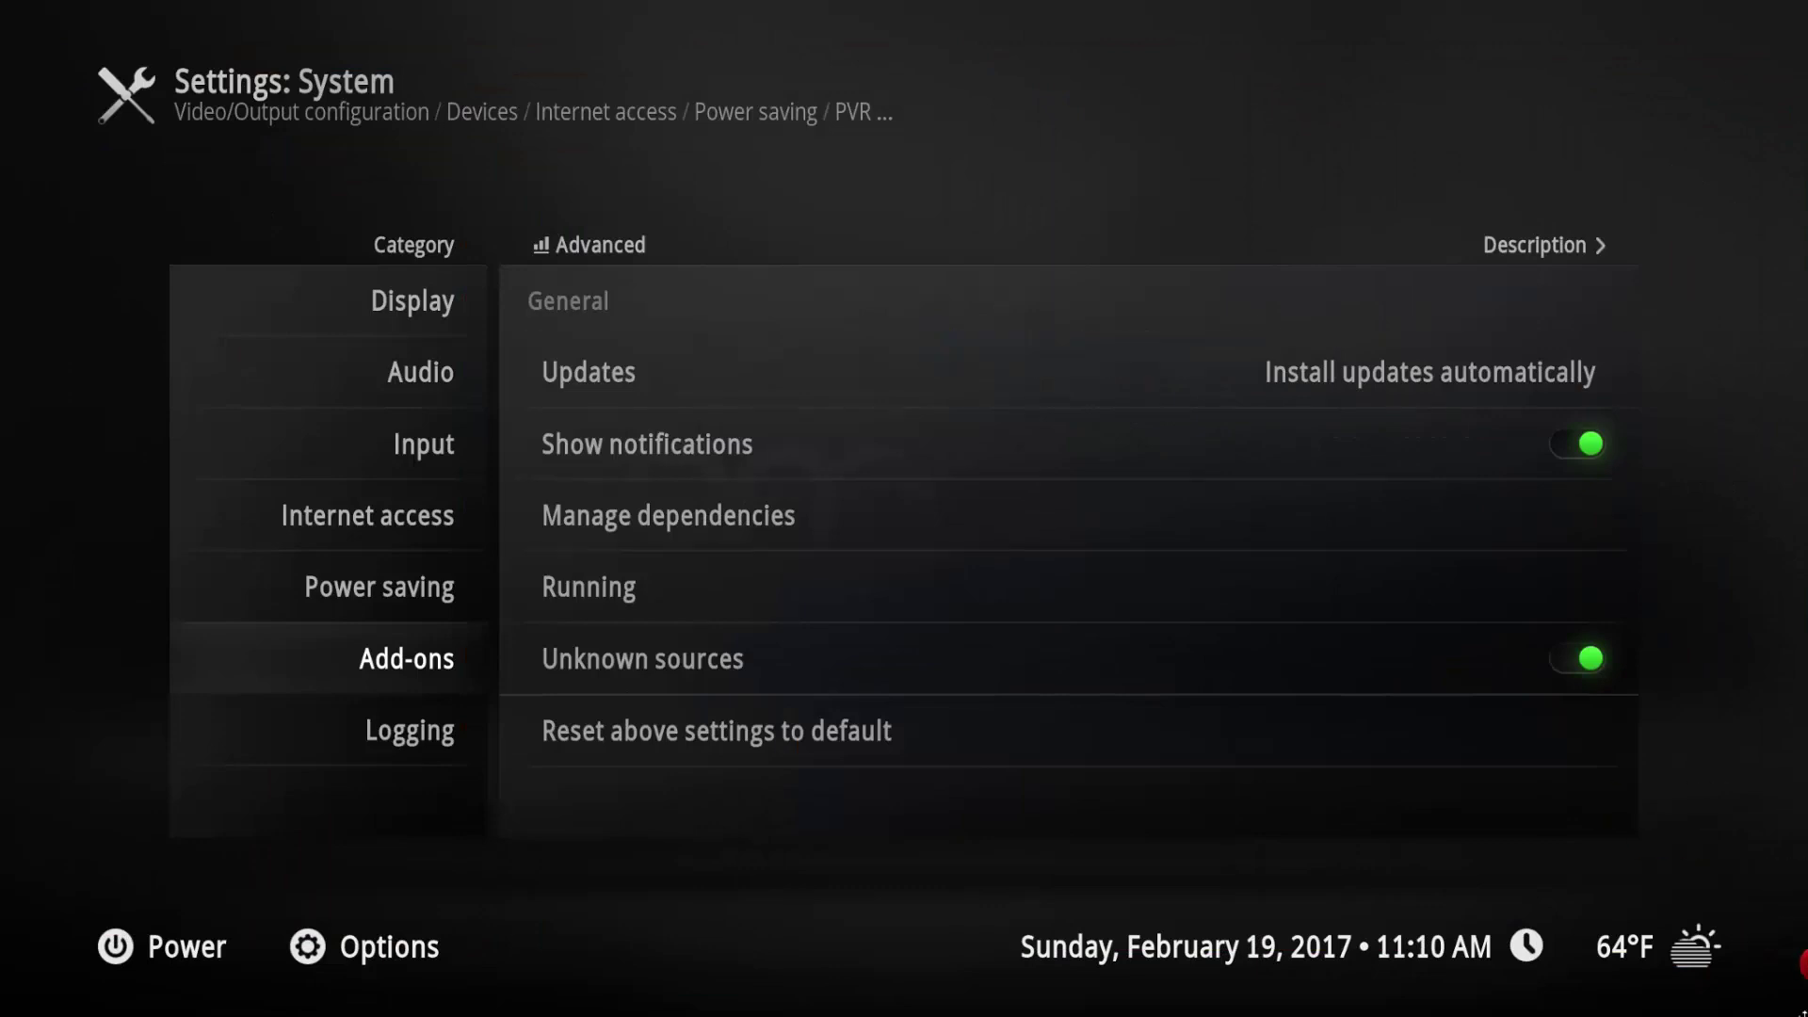
key("Up")
key("Up")
key("Up")
key("Up")
key("Up")
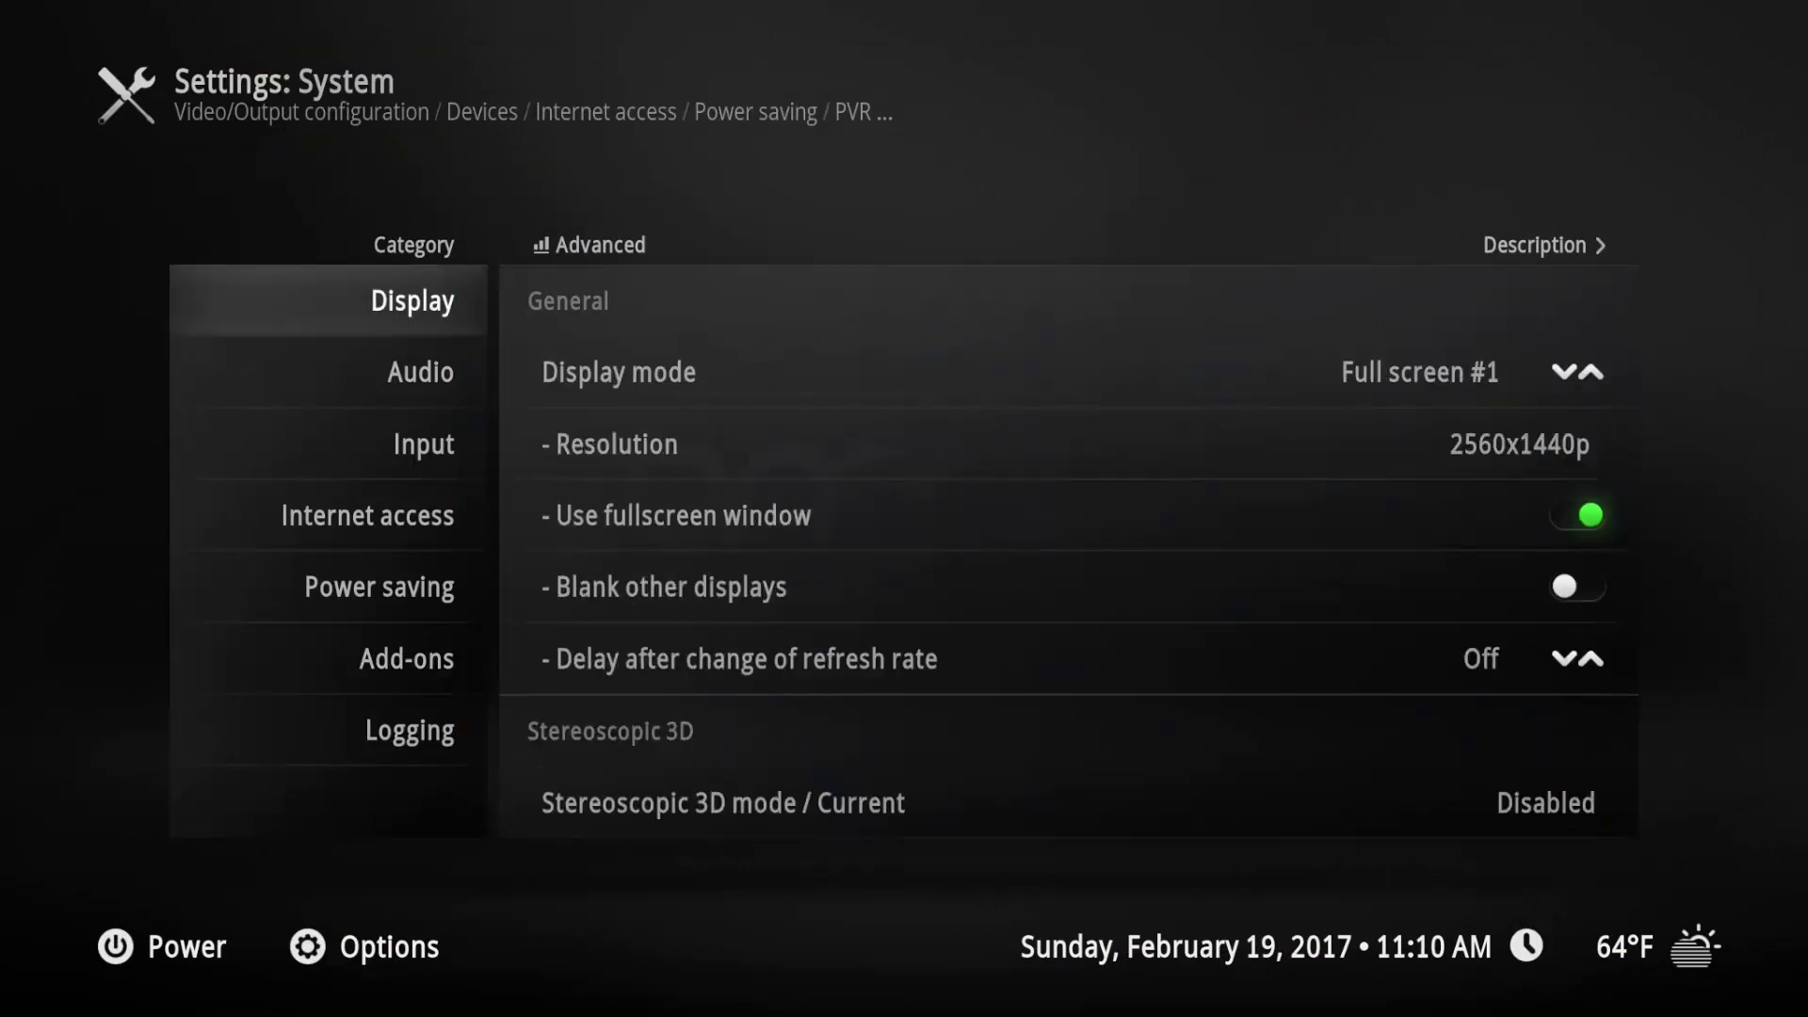
key("Escape")
key("Up")
key("Down")
key("Left")
key("Return")
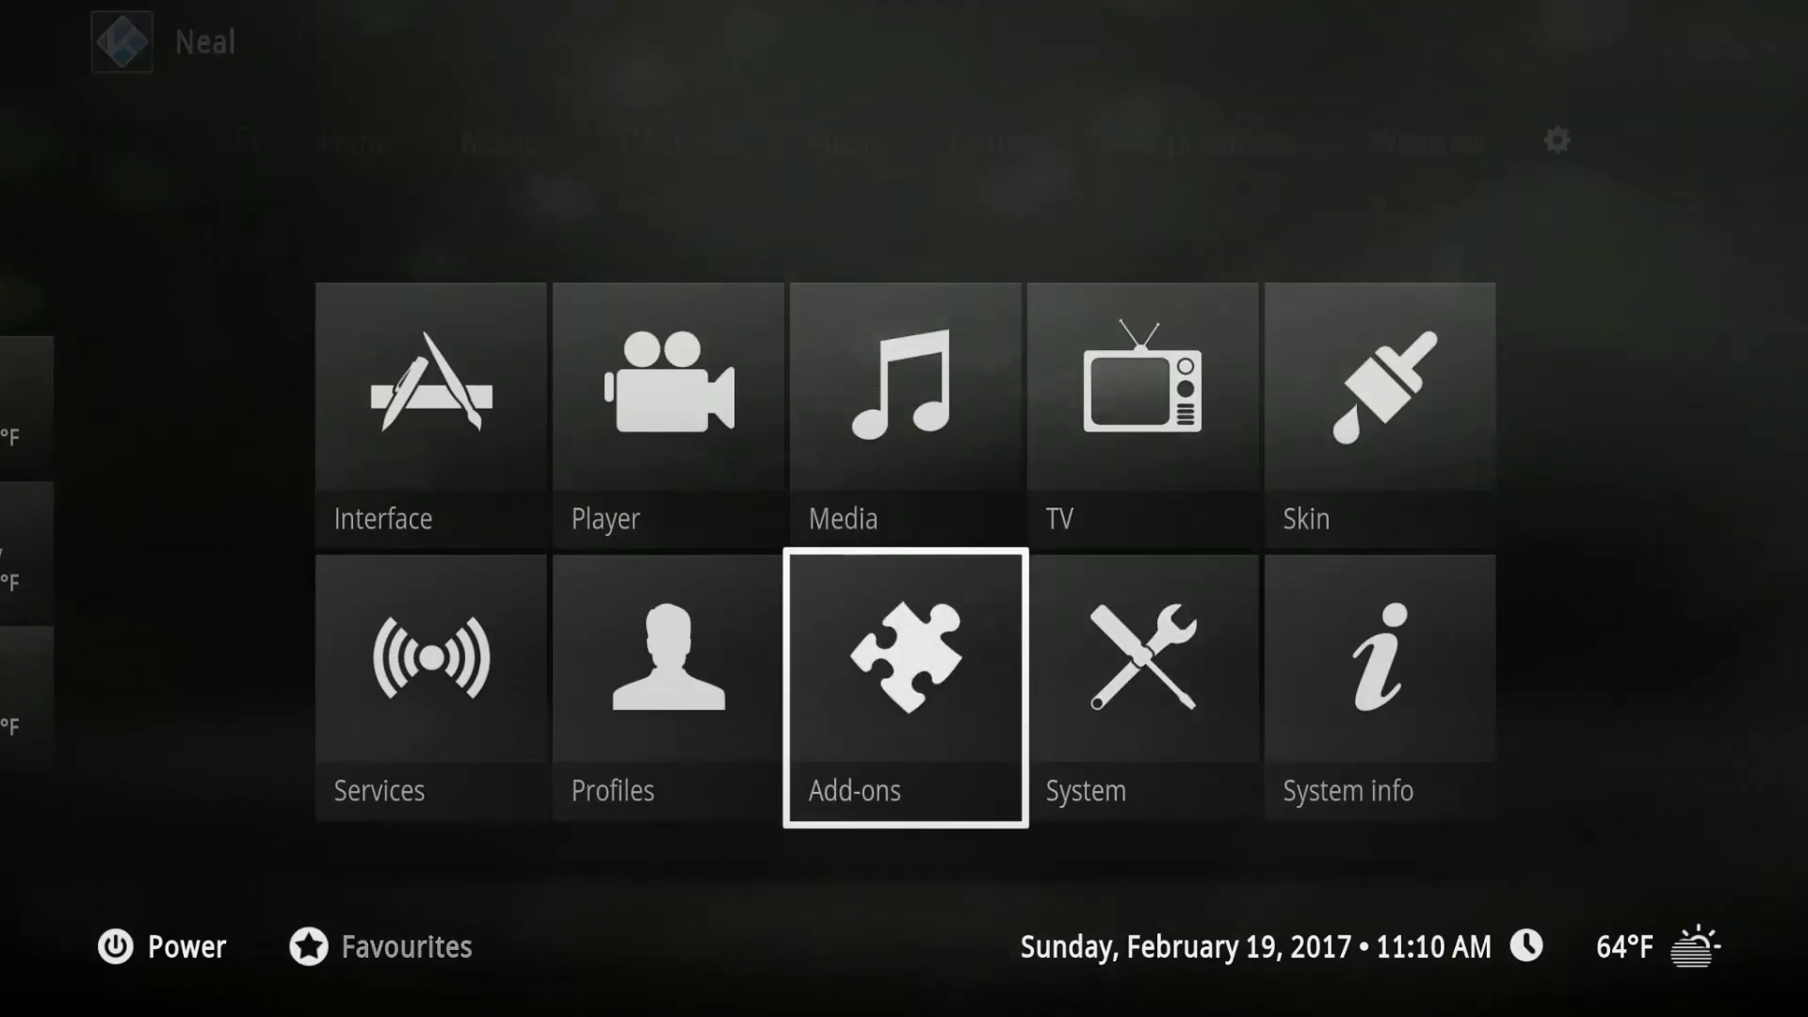
Choose Install from zip file and browse into C: > Users
key("Down")
key("Down")
key("Down")
key("Down")
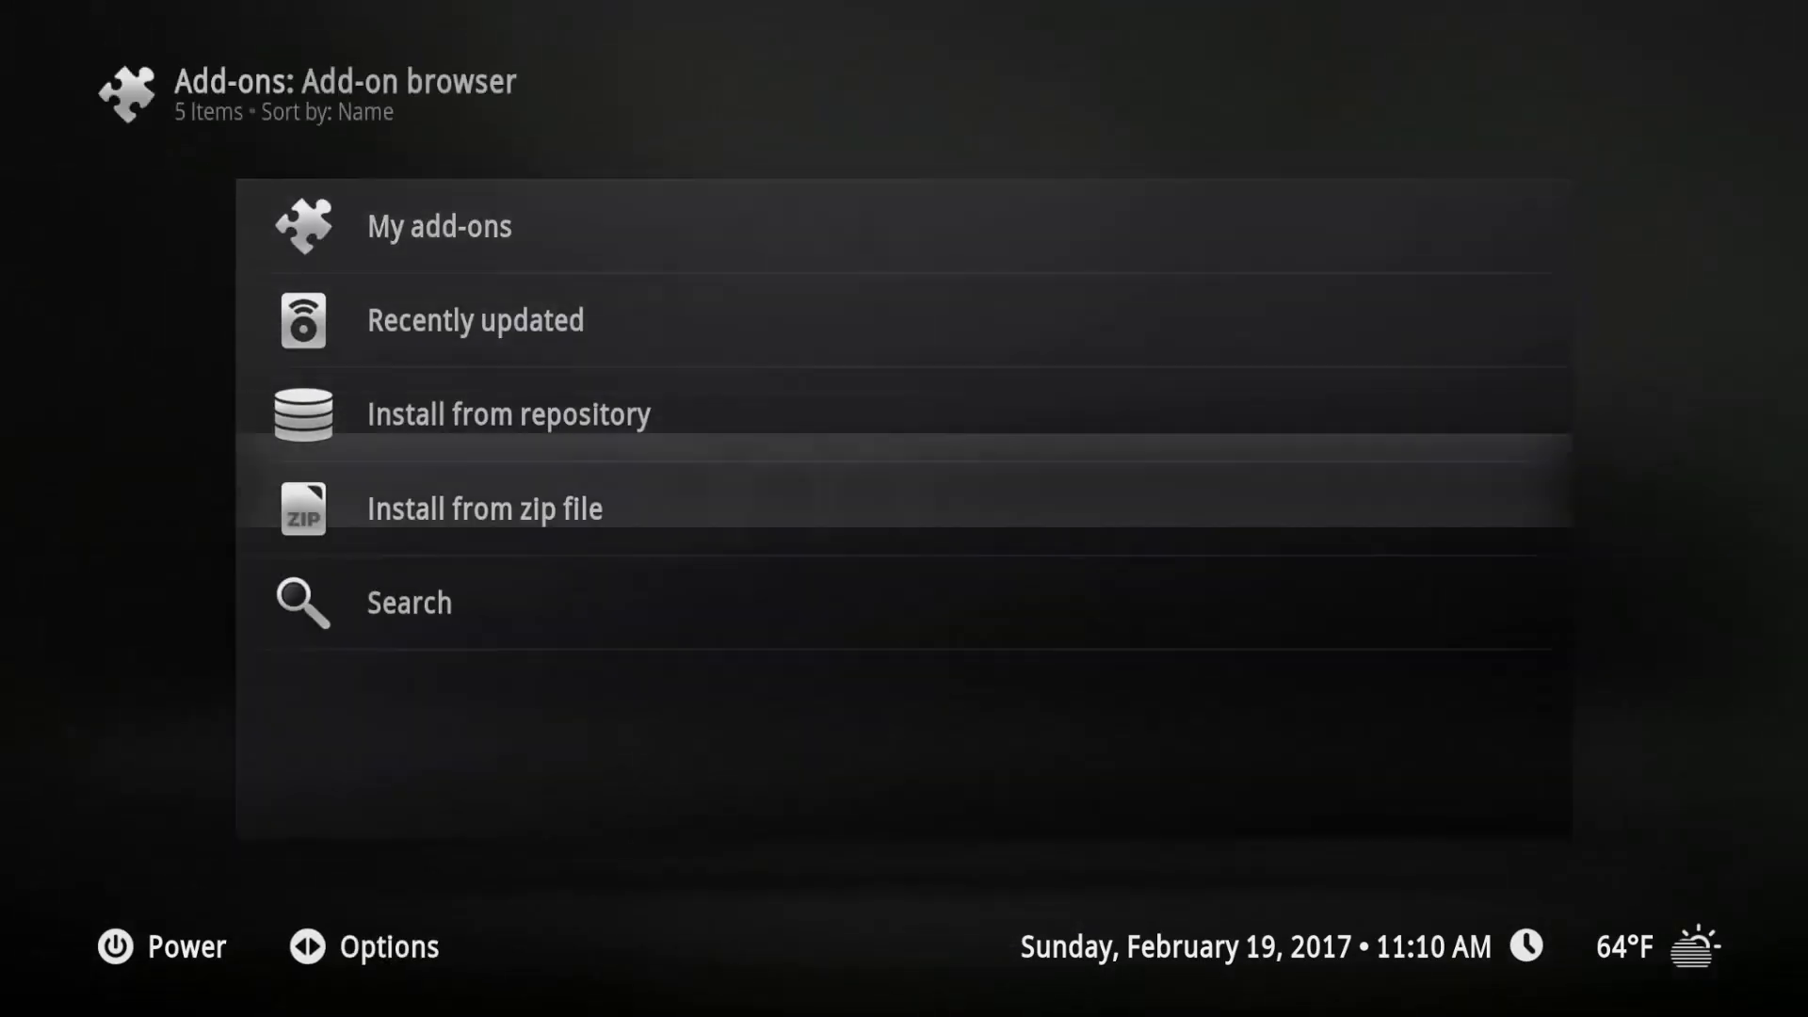
key("Up")
key("Return")
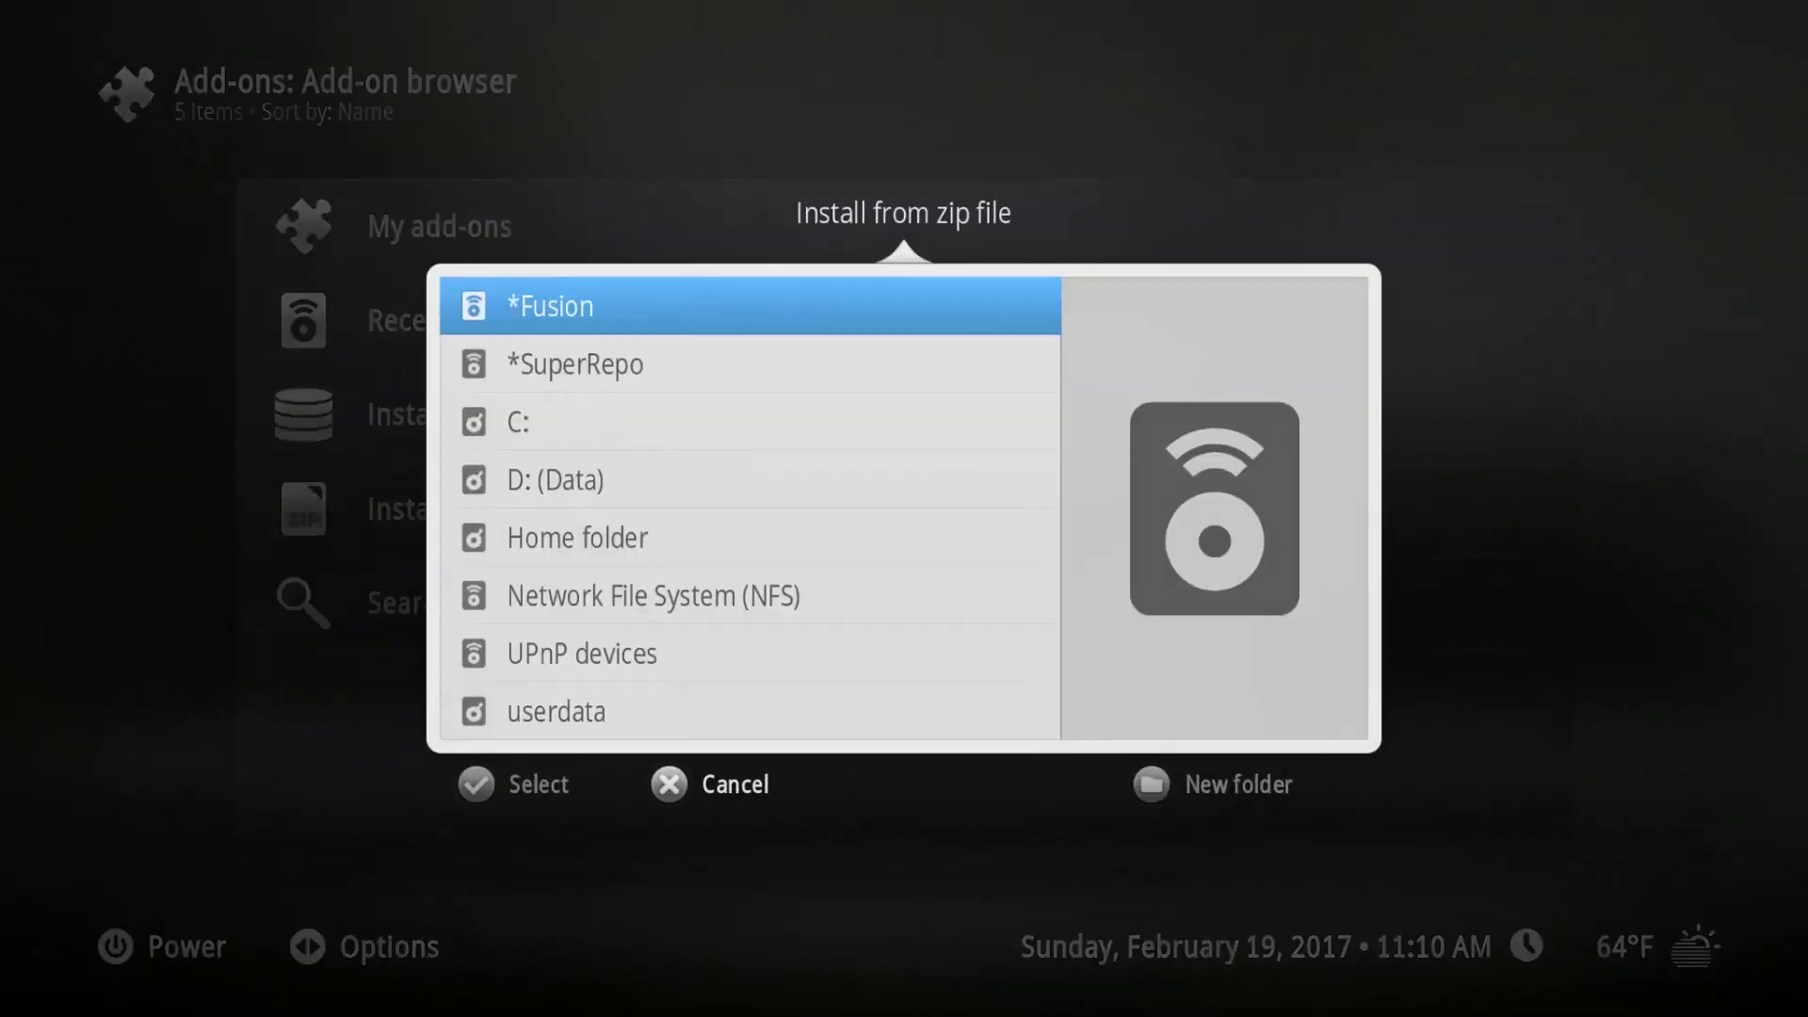
key("Down")
key("Down")
key("Return")
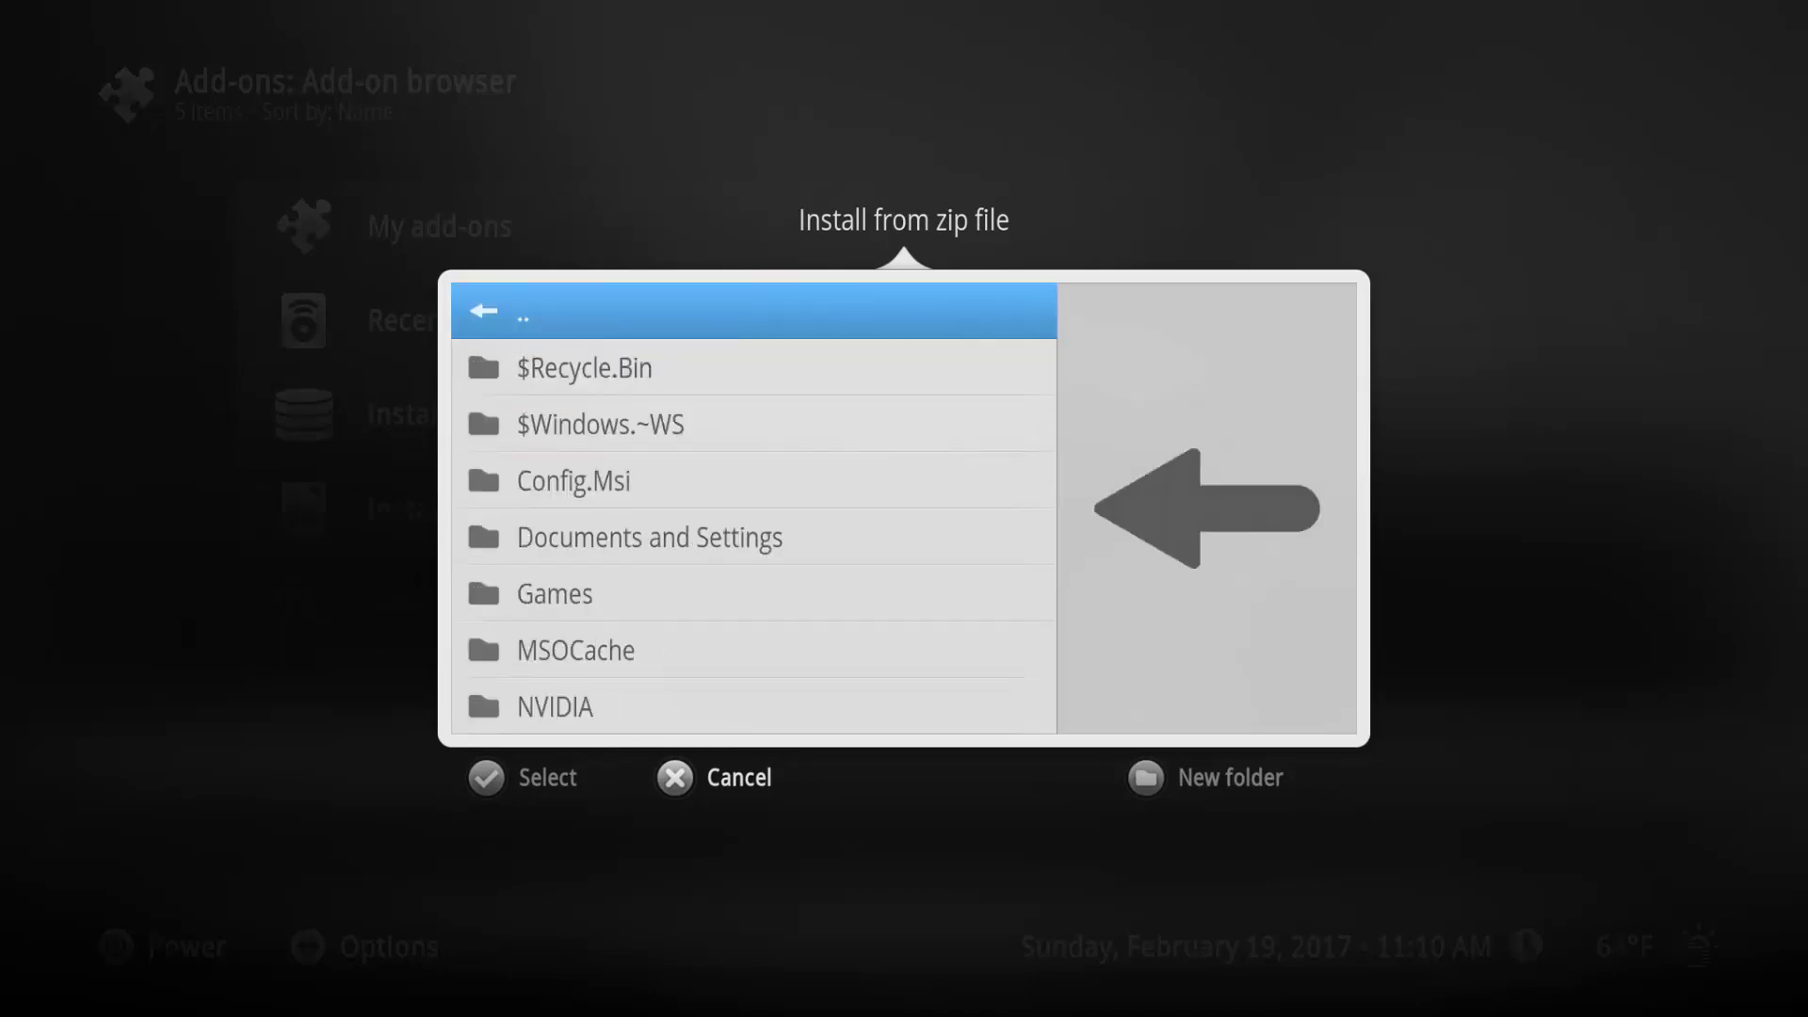
key("Up")
key("Up")
key("Return")
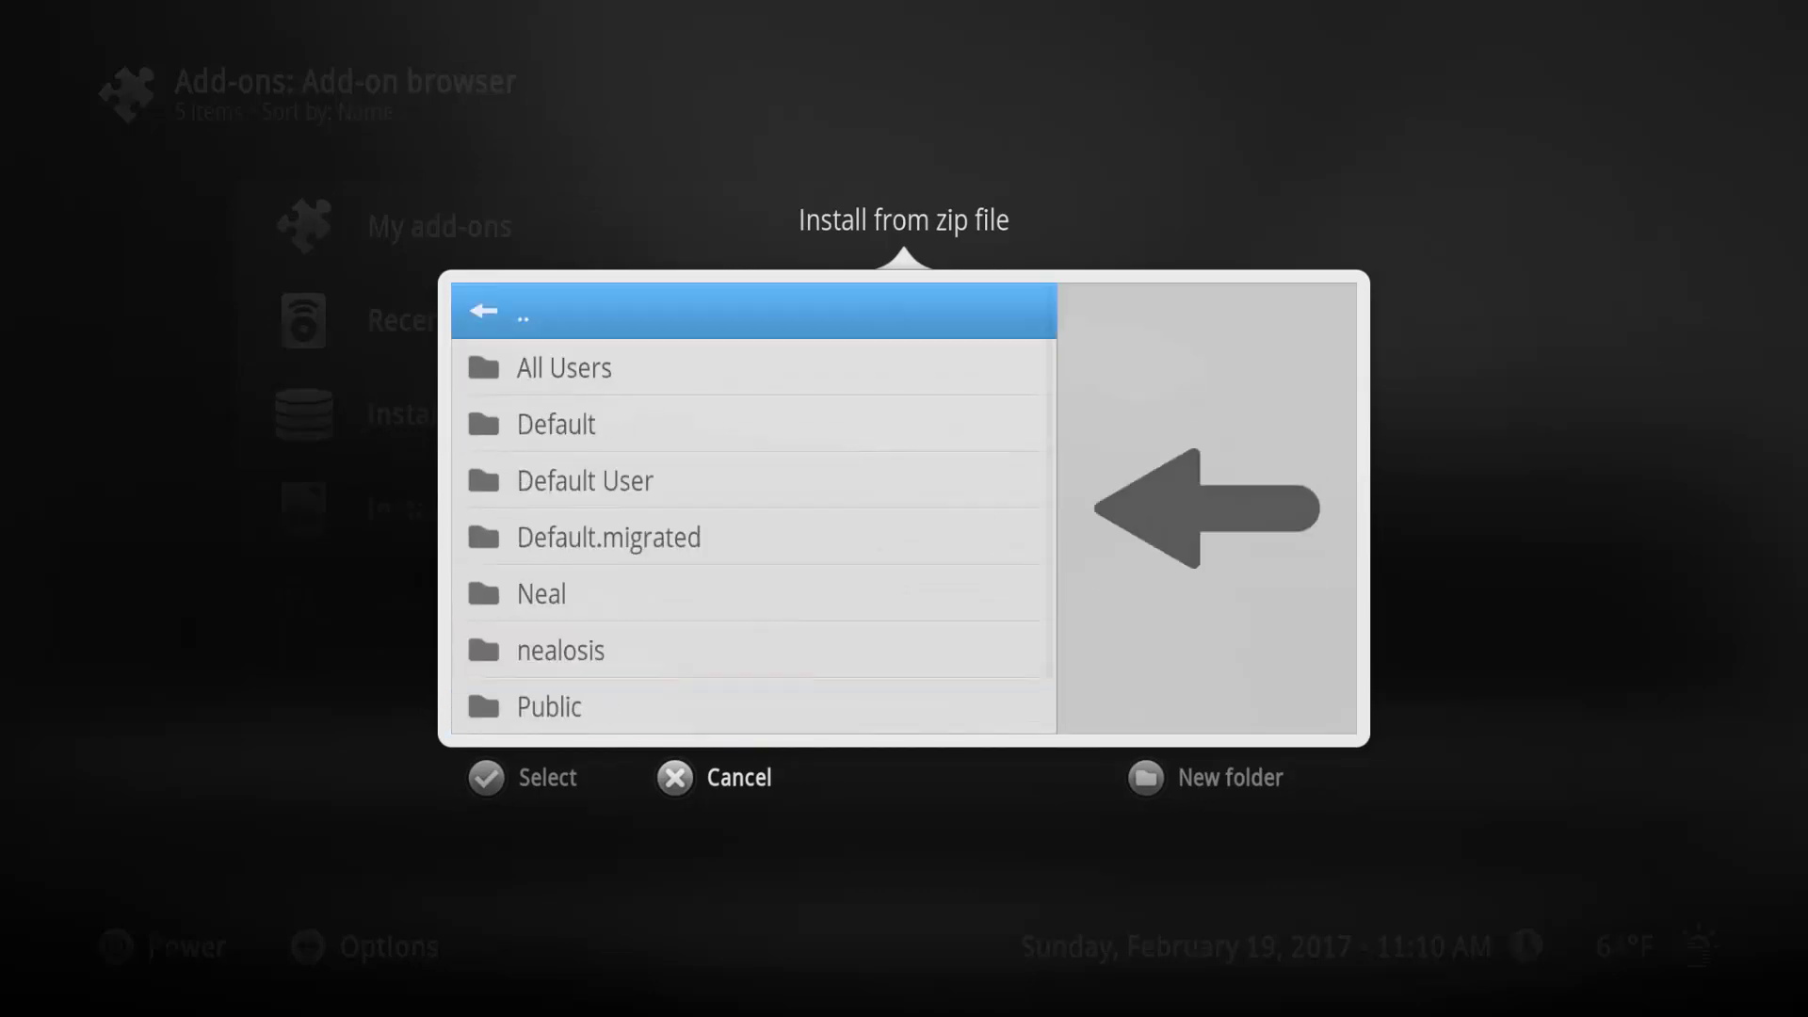
Open the user folder's Desktop and install visualization.milkdrop2.zip
key("Down")
key("Down")
key("Down")
key("Down")
key("Down")
key("Return")
key("Down")
key("Down")
key("Down")
key("Down")
key("Down")
key("Down")
key("Down")
key("Down")
key("Down")
key("Down")
key("Down")
key("Down")
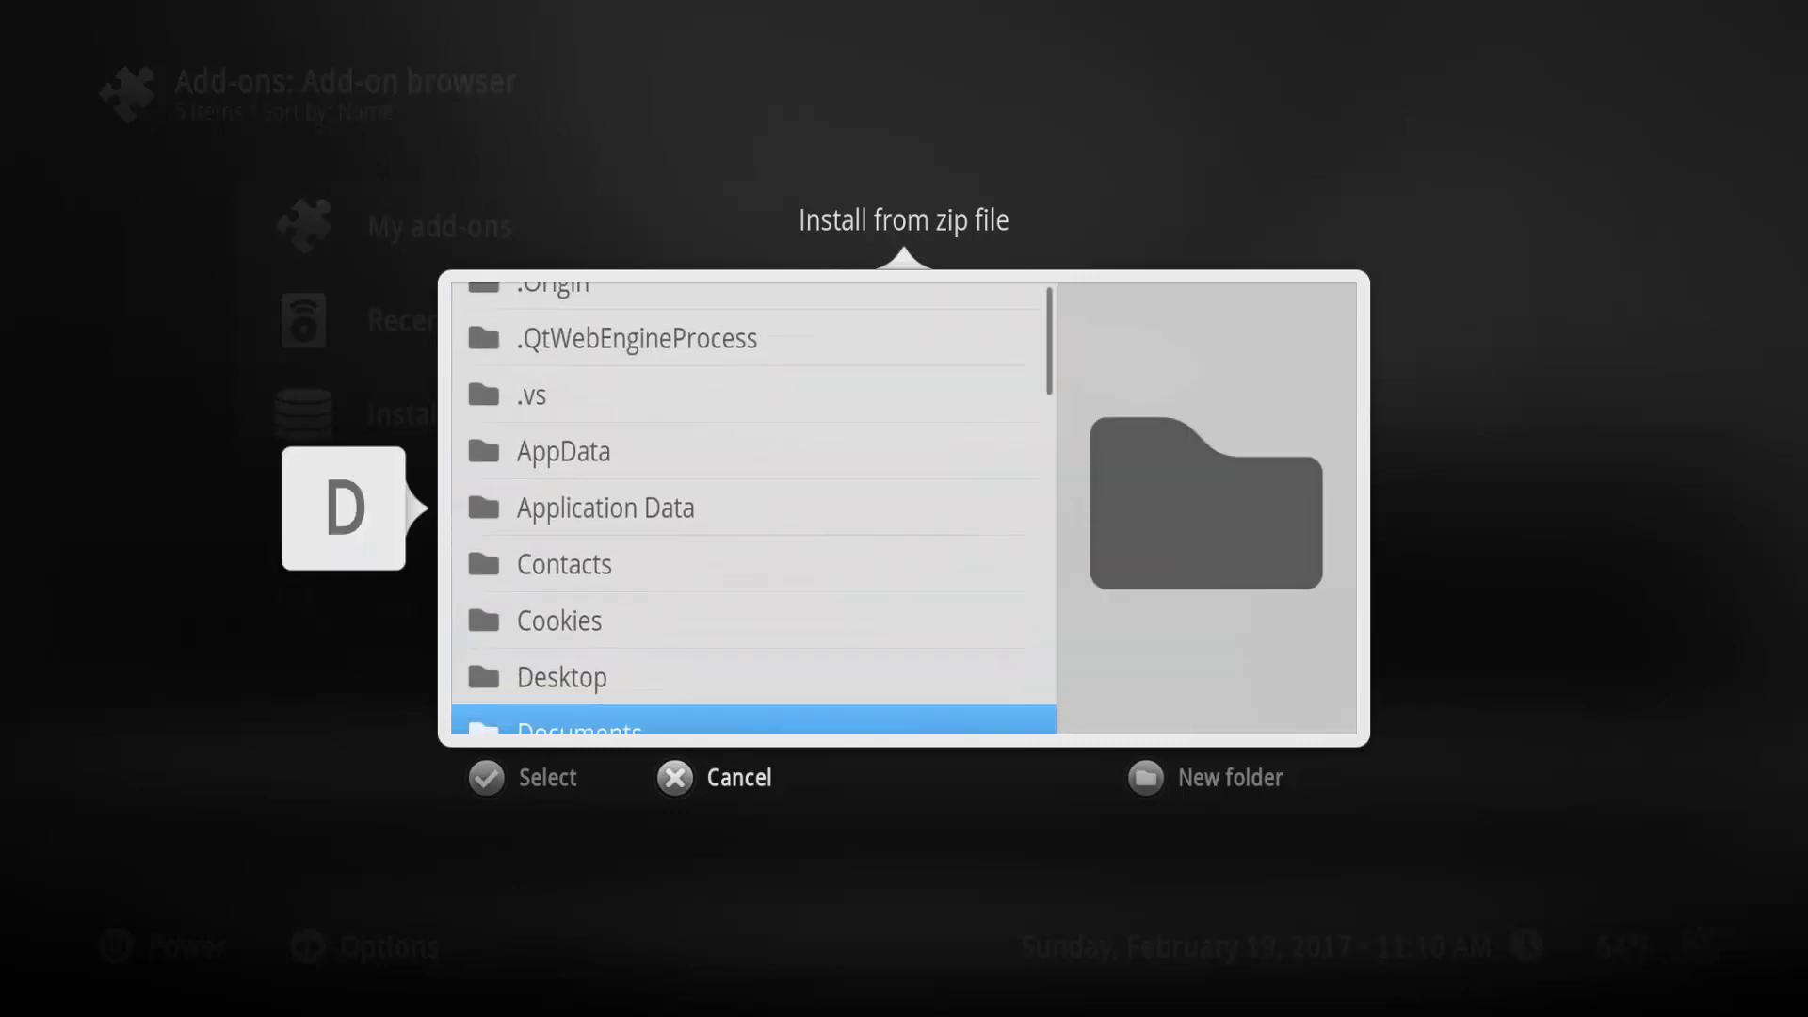
key("Up")
key("Return")
key("Down")
key("Down")
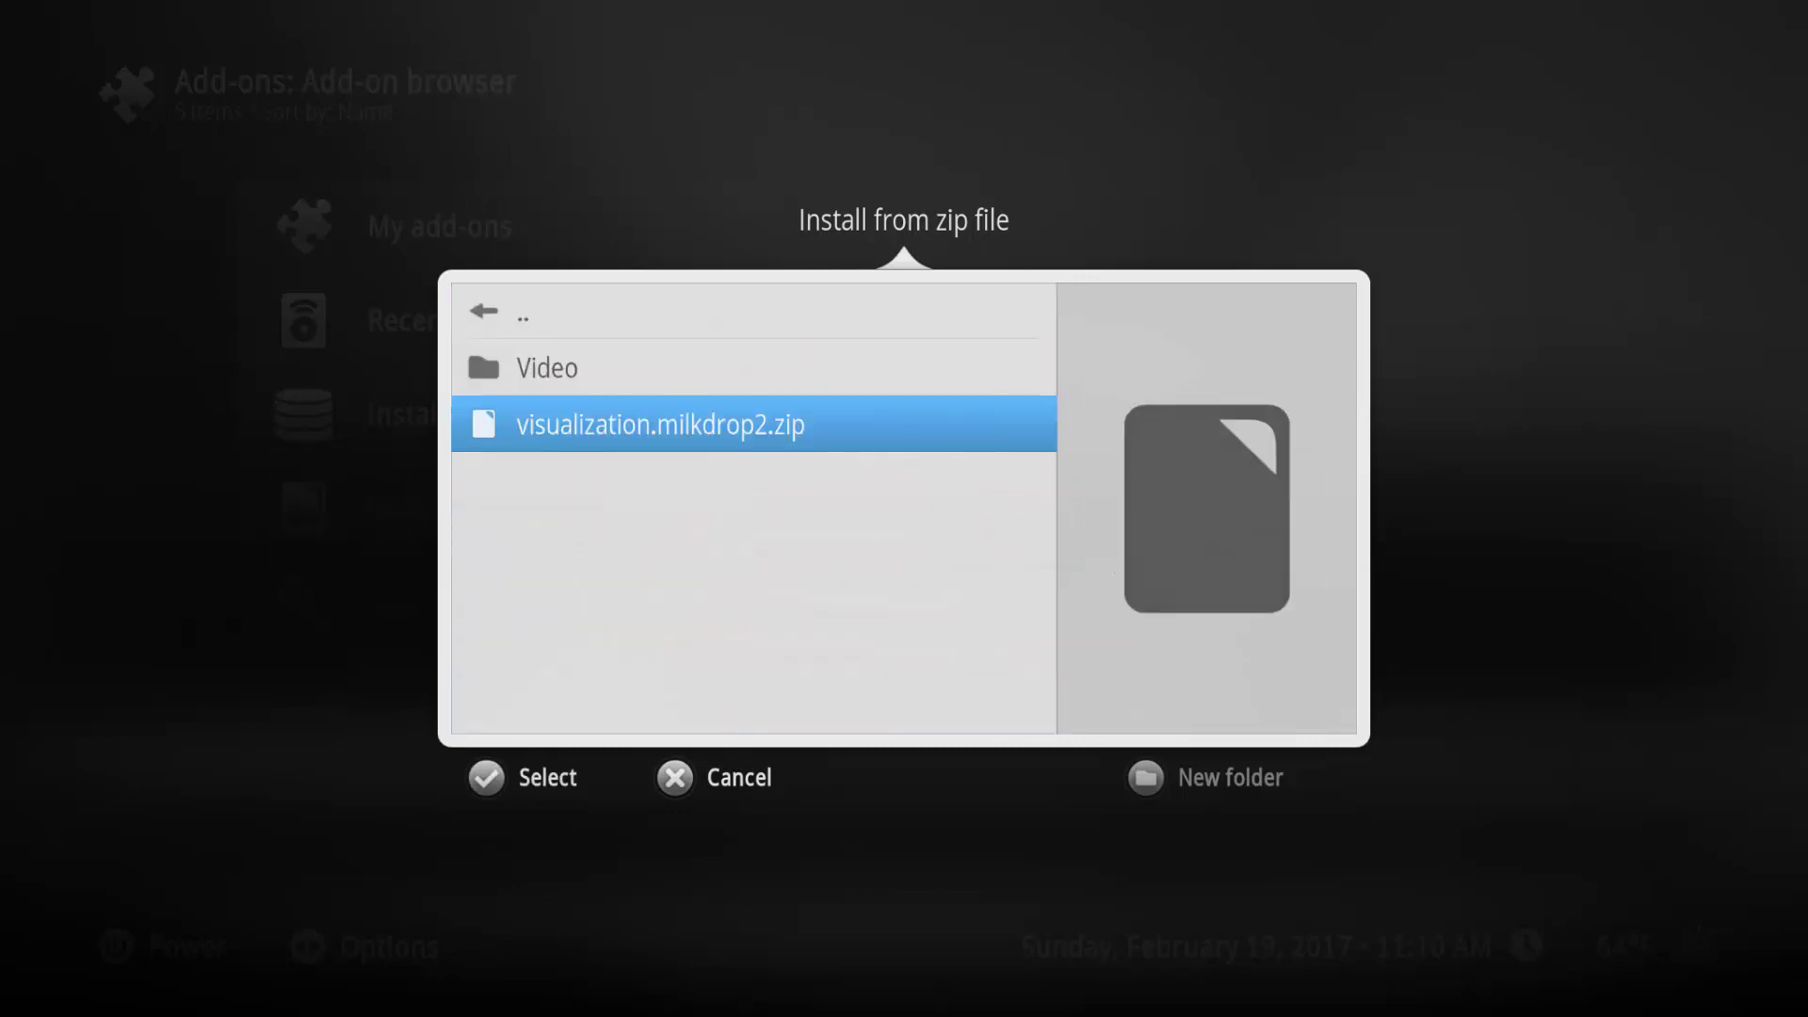
key("Return")
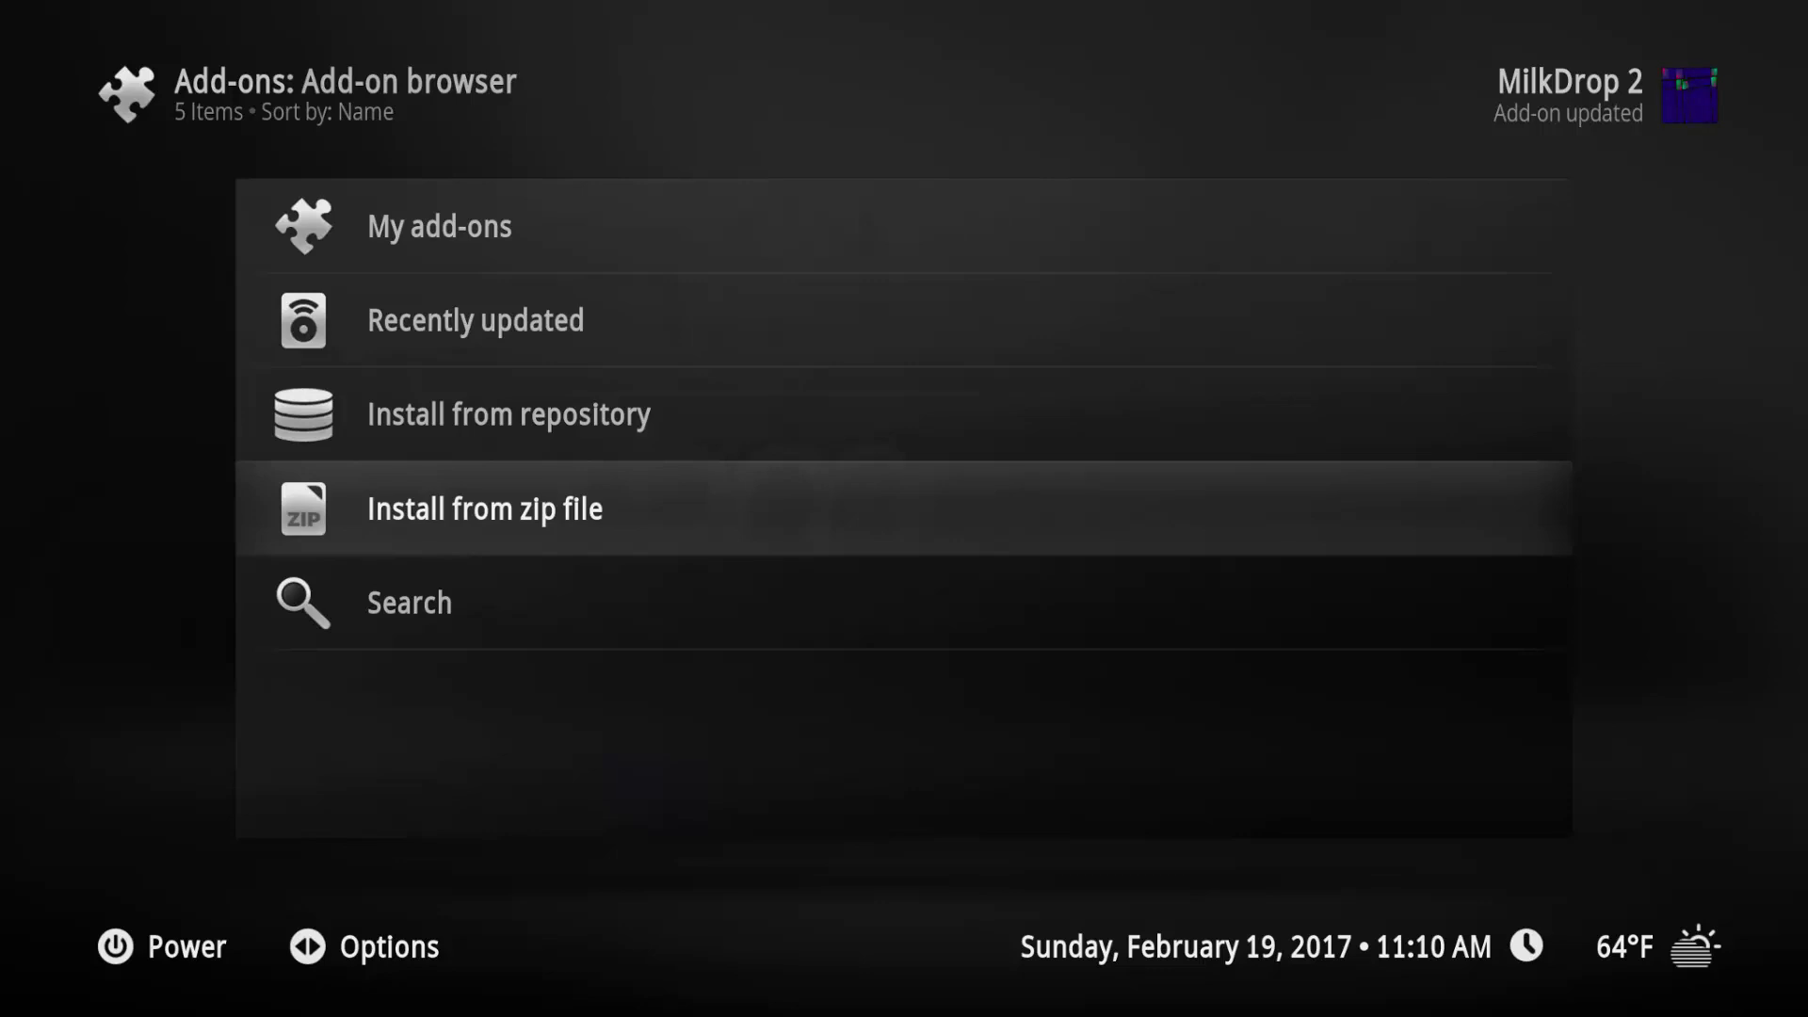
Go to Settings > Player > Music and reach the Visualisation setting
key("BackSpace")
key("Up")
key("Left")
key("Return")
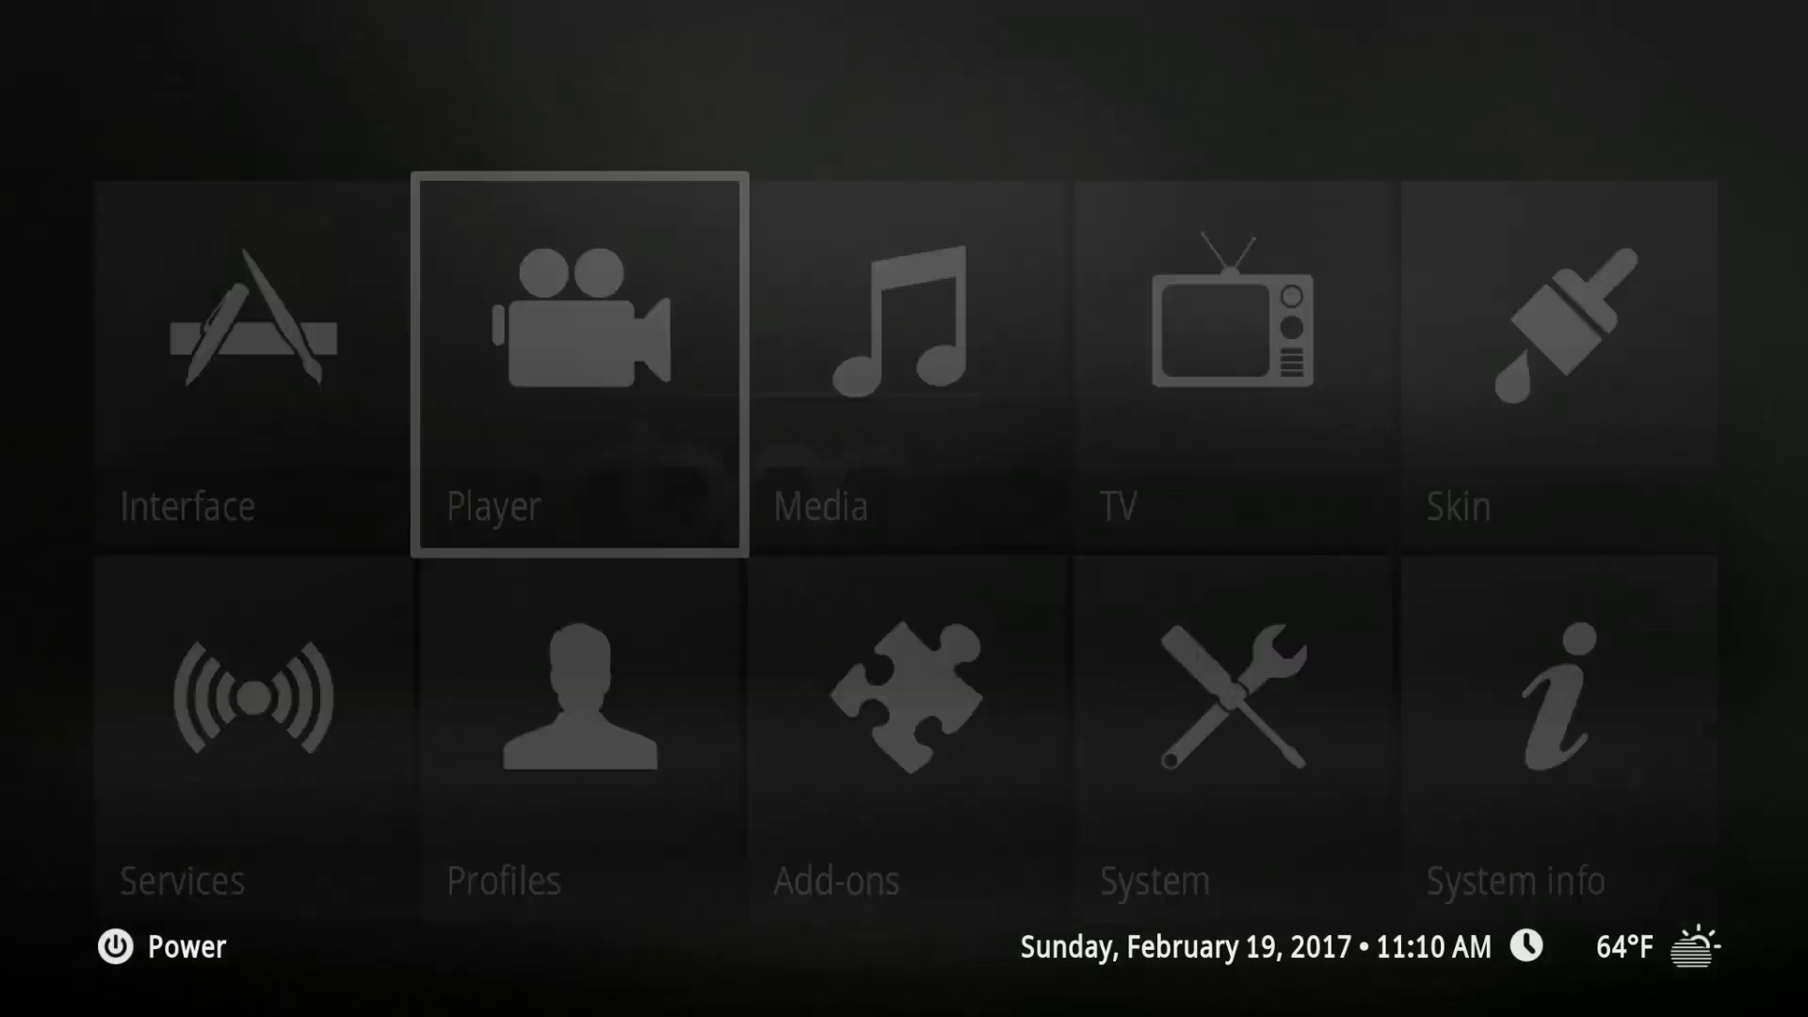
key("Down")
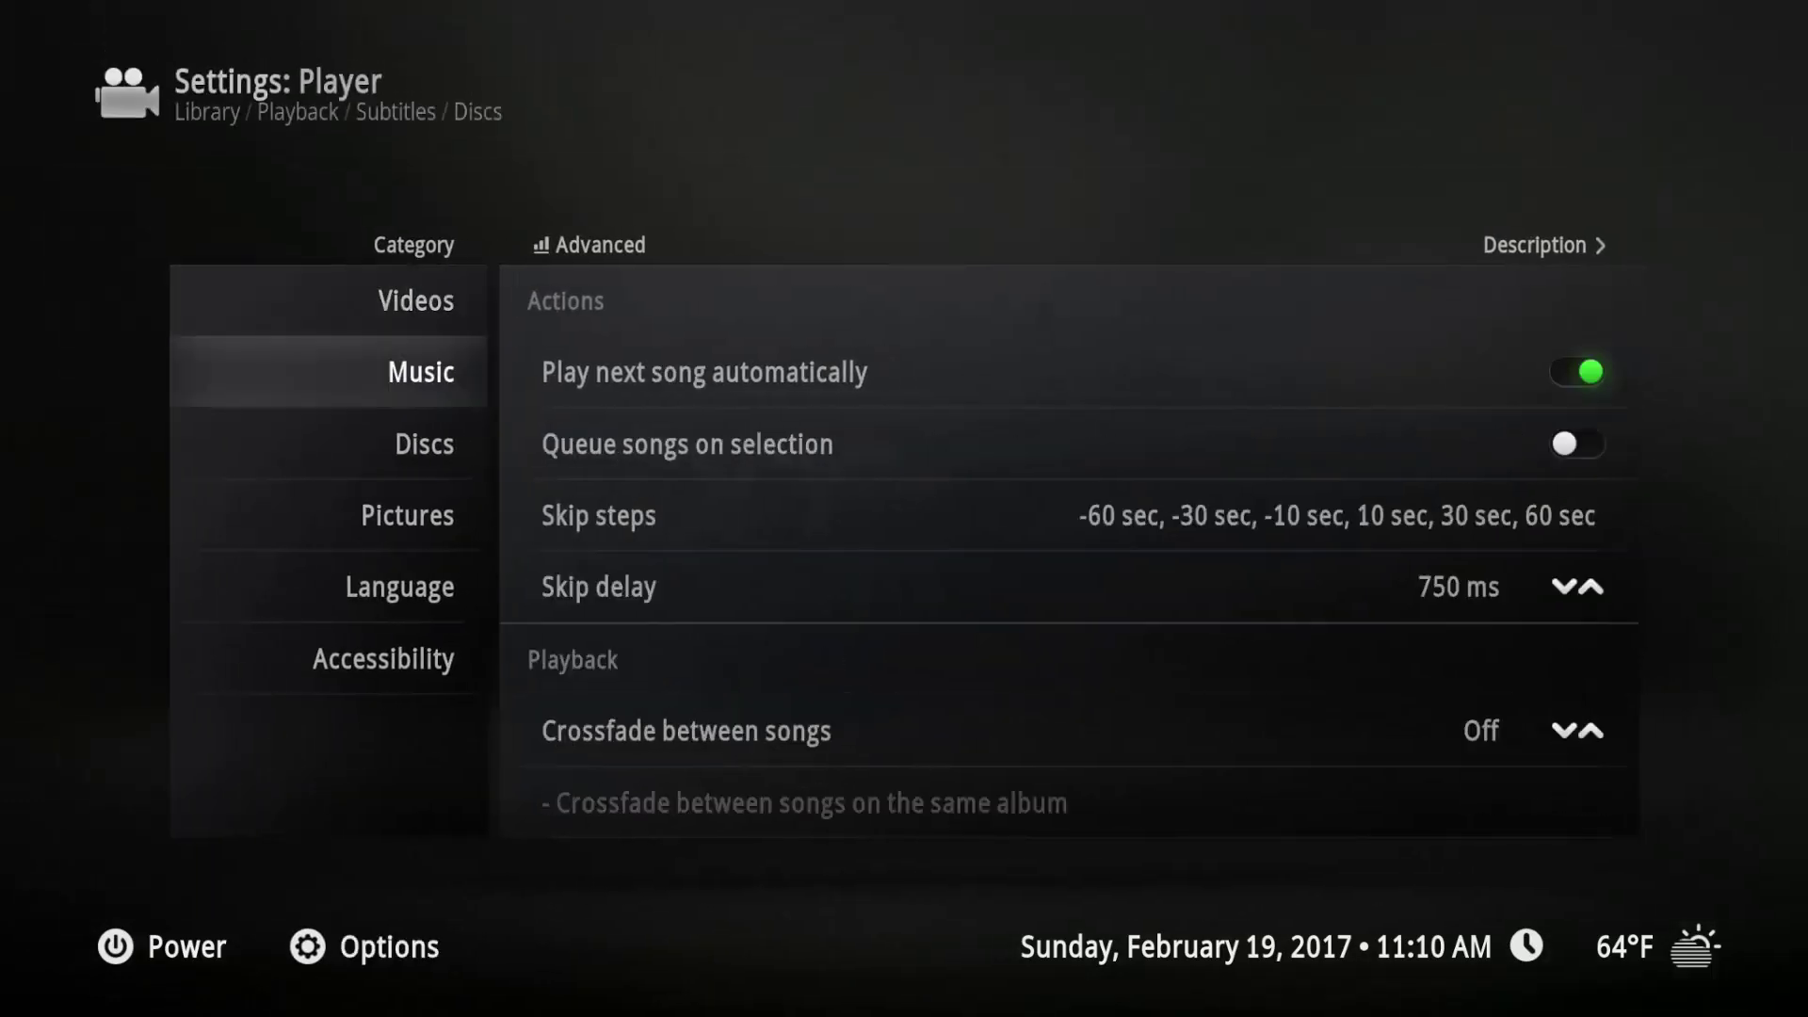
key("Right")
key("Down")
key("Down")
key("Down")
key("Down")
key("Down")
key("Up")
key("Up")
key("Up")
key("Up")
key("Up")
key("Up")
key("Up")
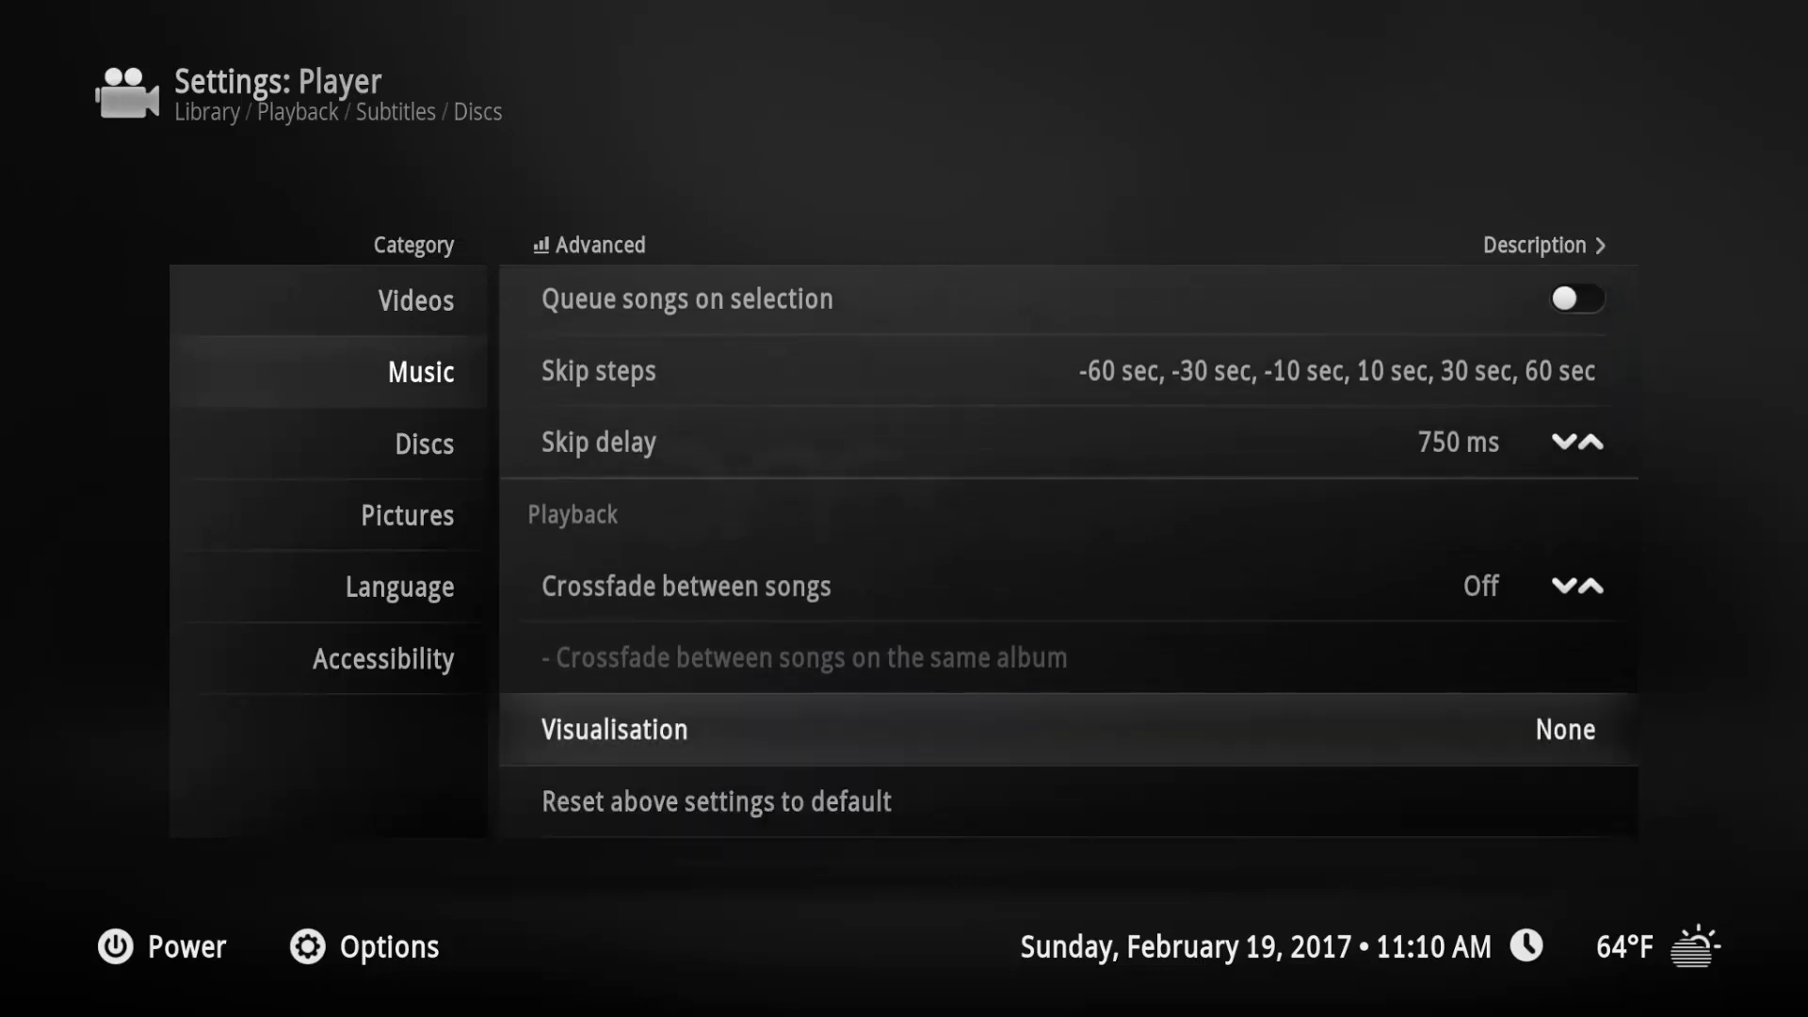
Choose MilkDrop 2 as the music visualisation and leave Player settings
key("Return")
key("Down")
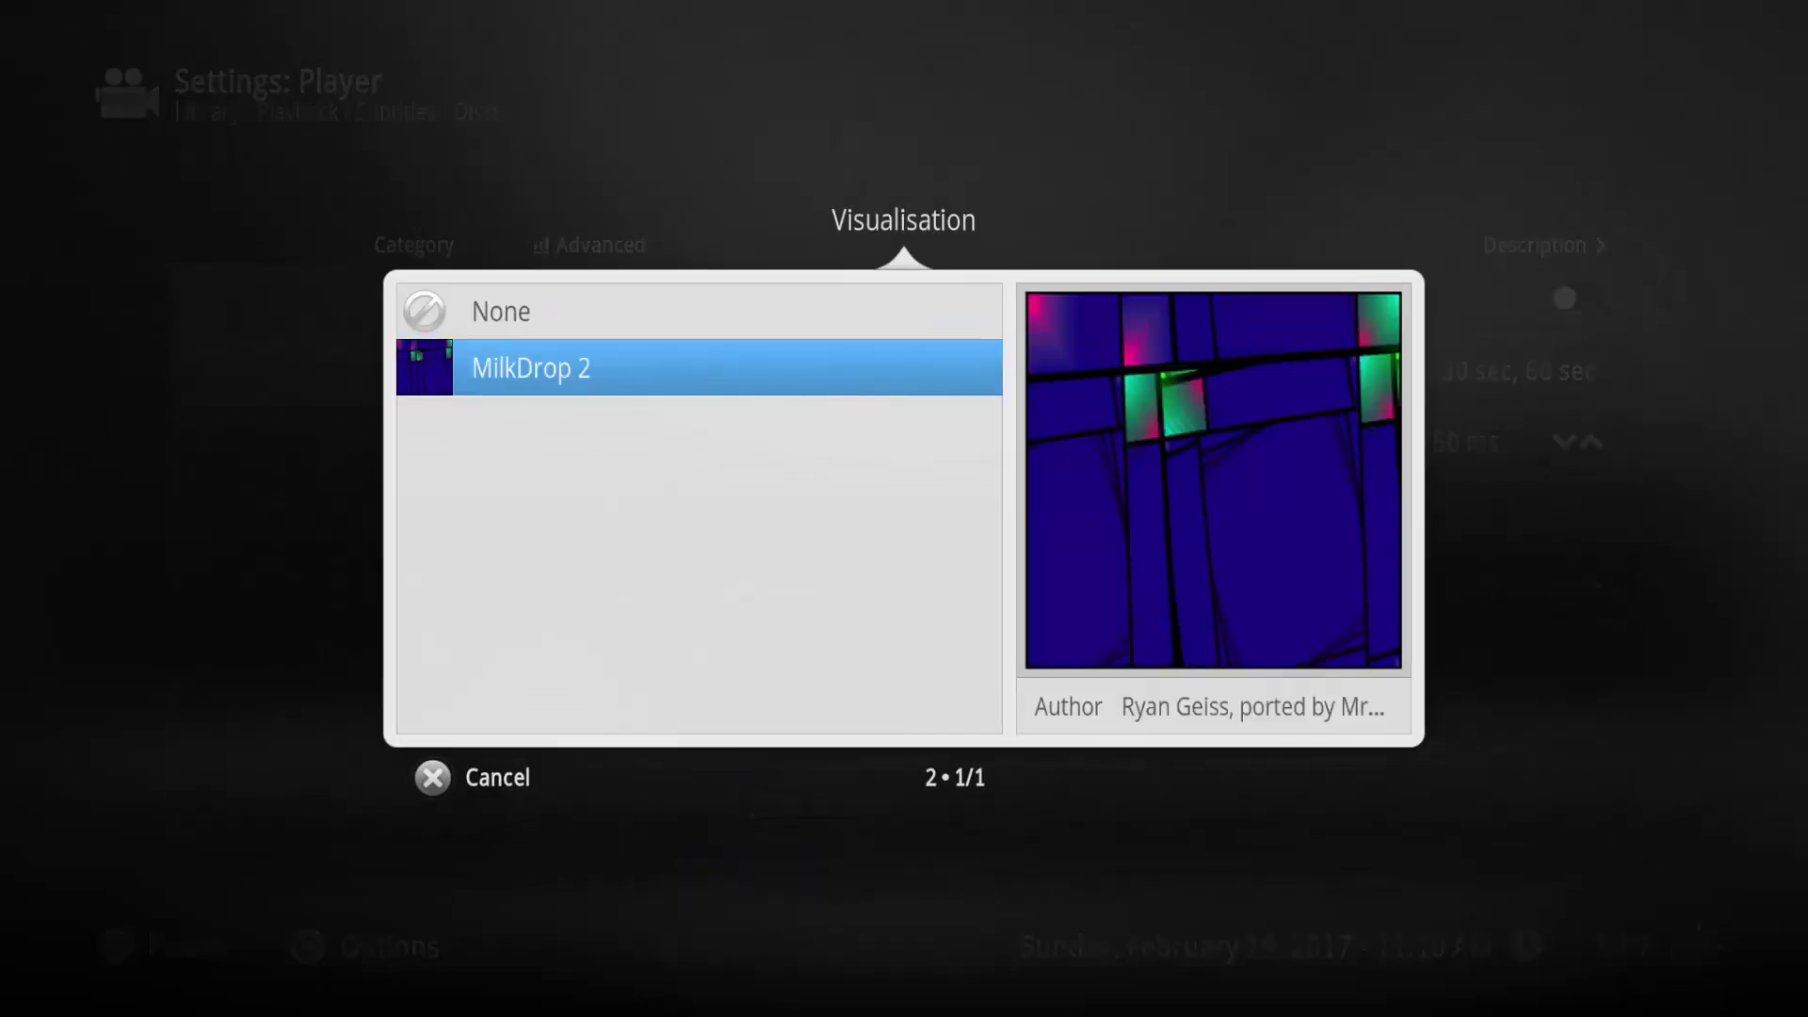
key("Return")
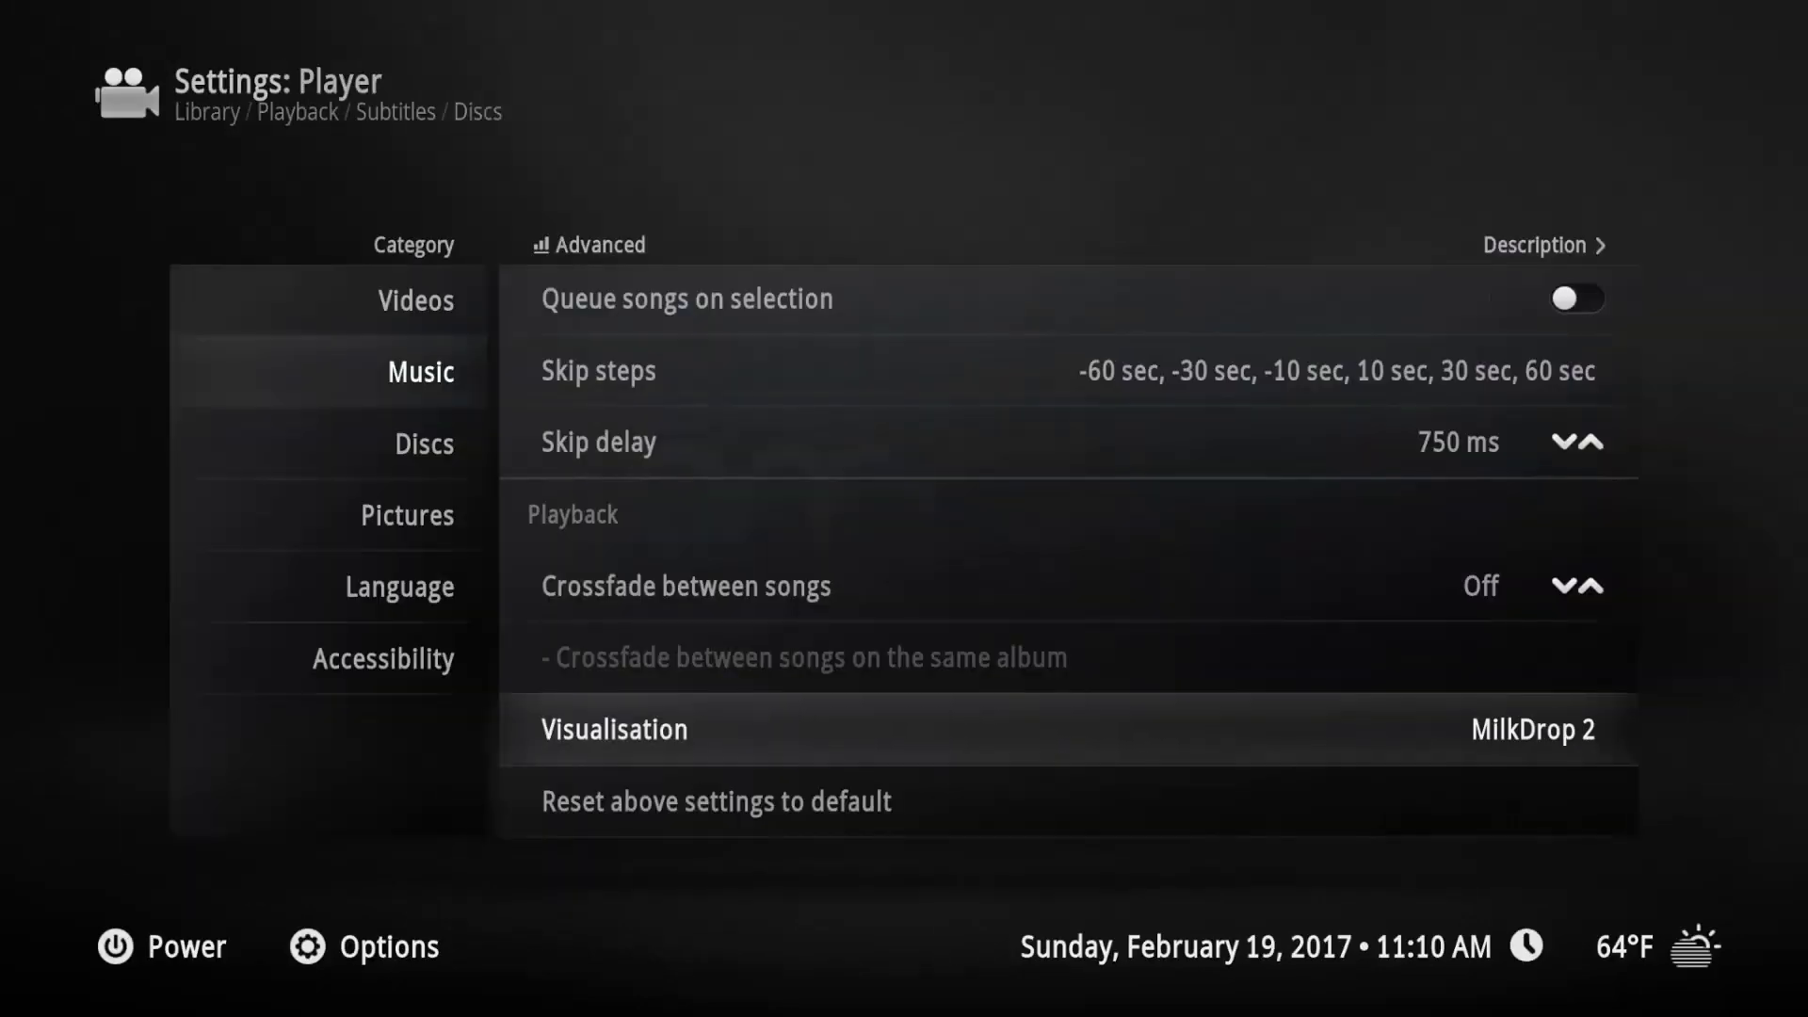
key("Escape")
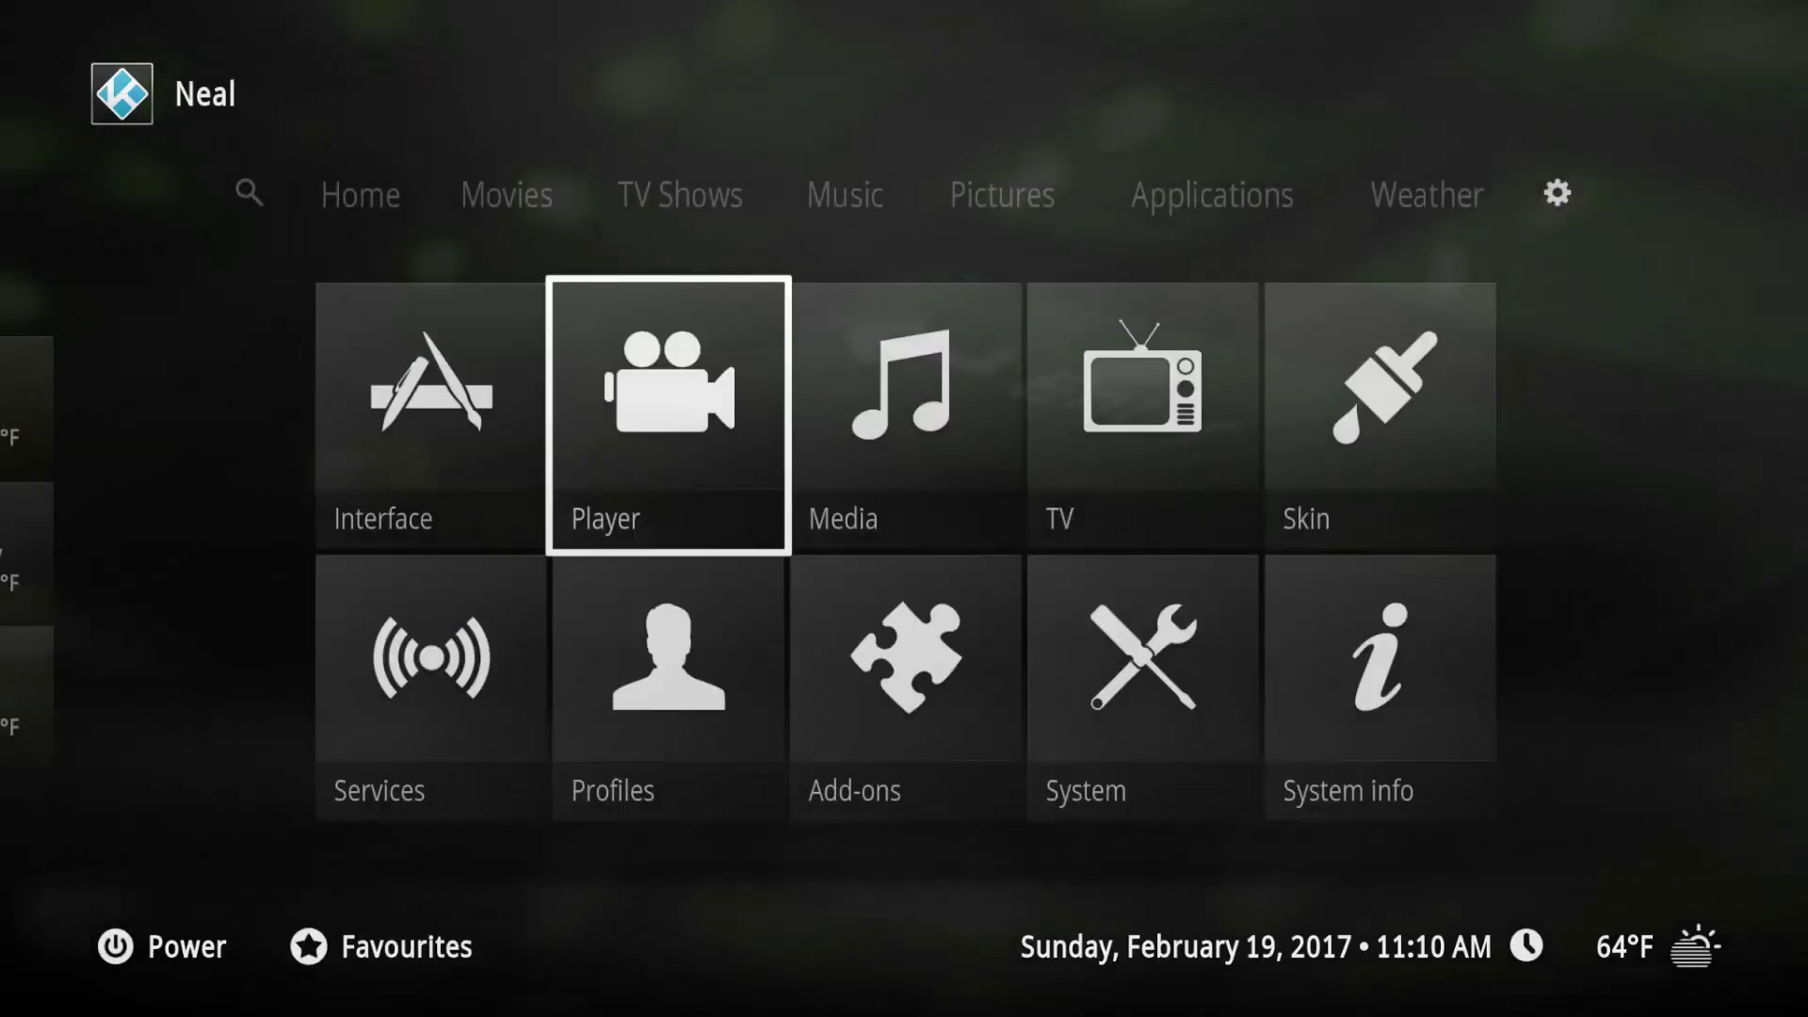
Go to Music and move up from the Westworld tracks to the album list
key("Left")
key("Left")
key("Left")
key("Left")
key("Left")
key("Right")
key("Return")
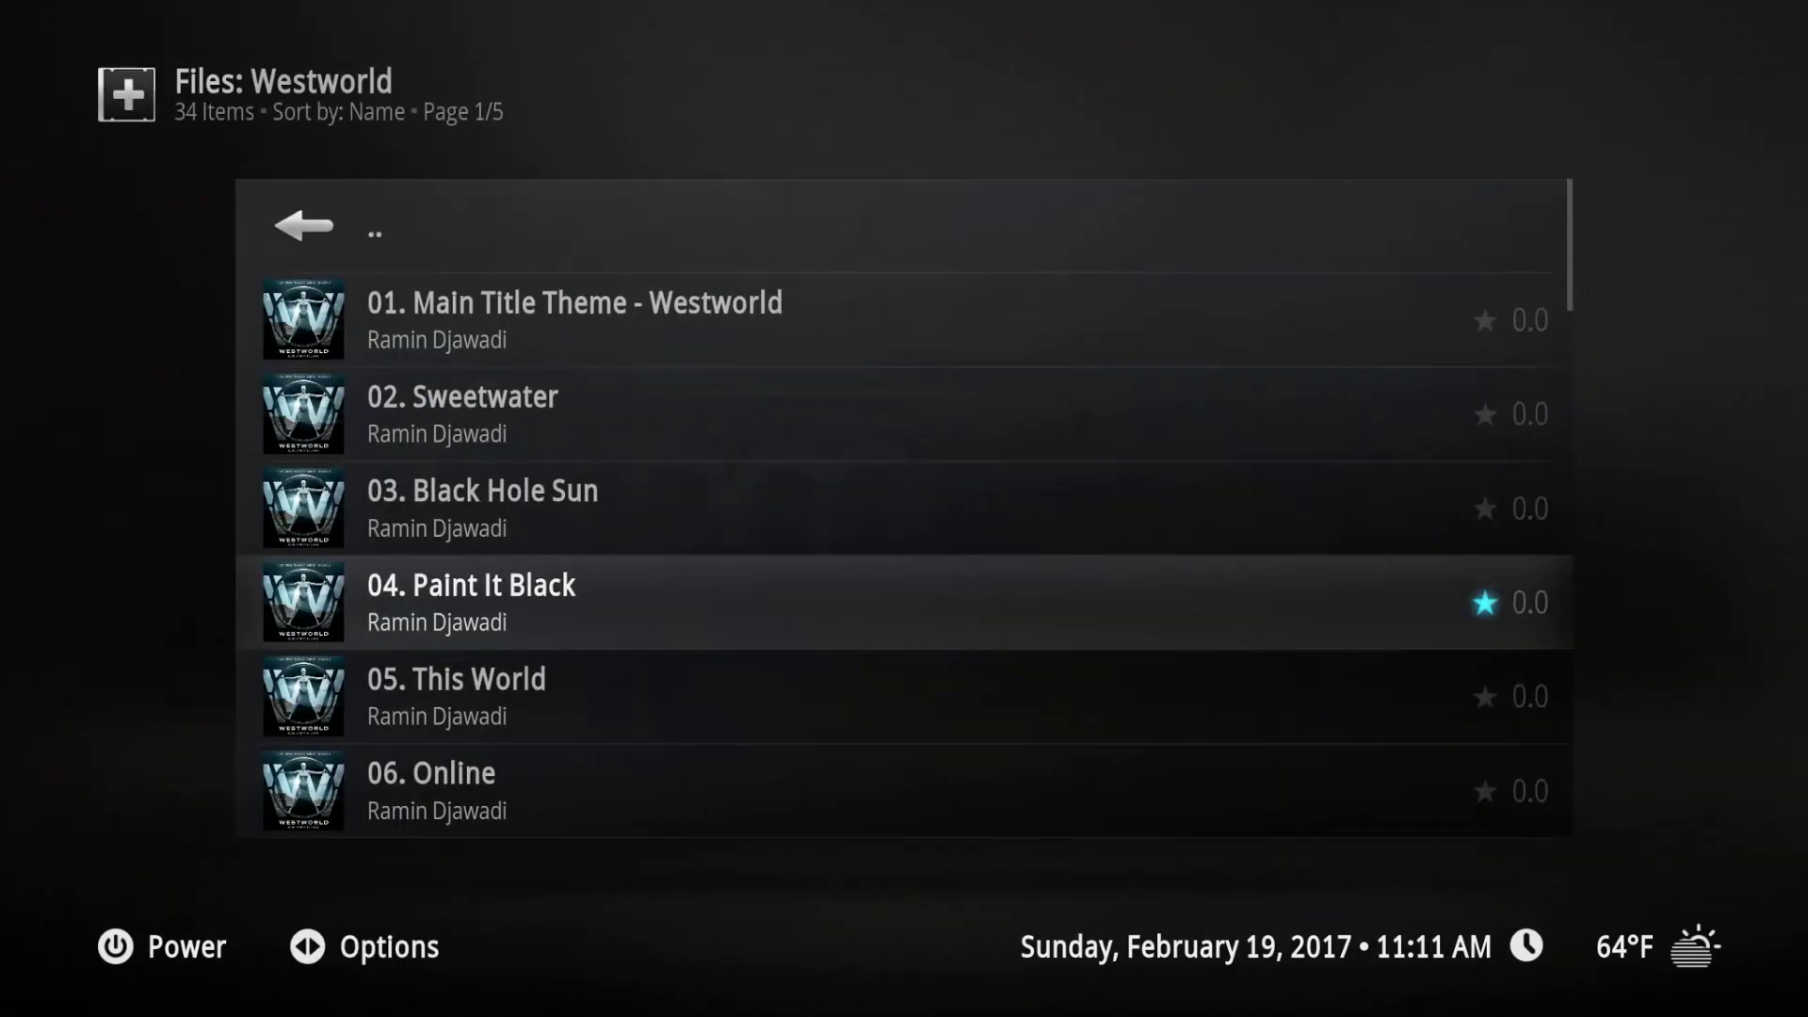
key("Down")
key("Down")
key("Escape")
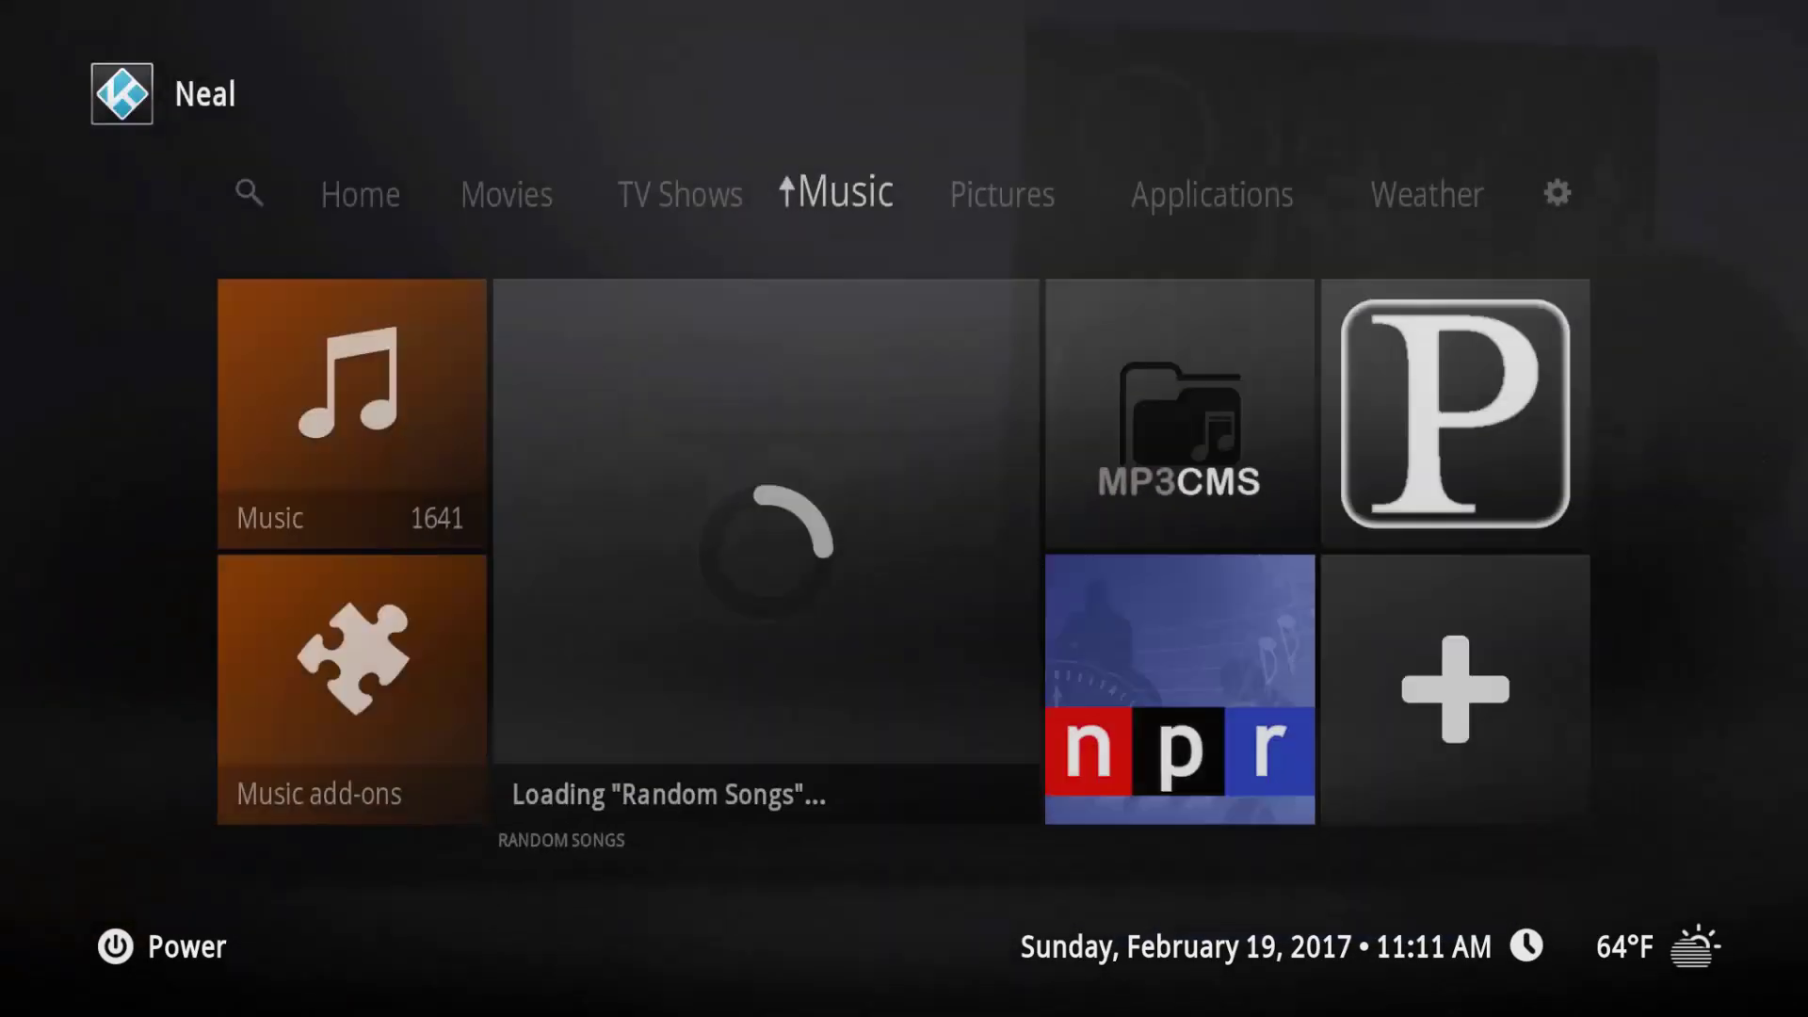
key("Return")
key("Up")
key("Up")
key("Up")
key("Up")
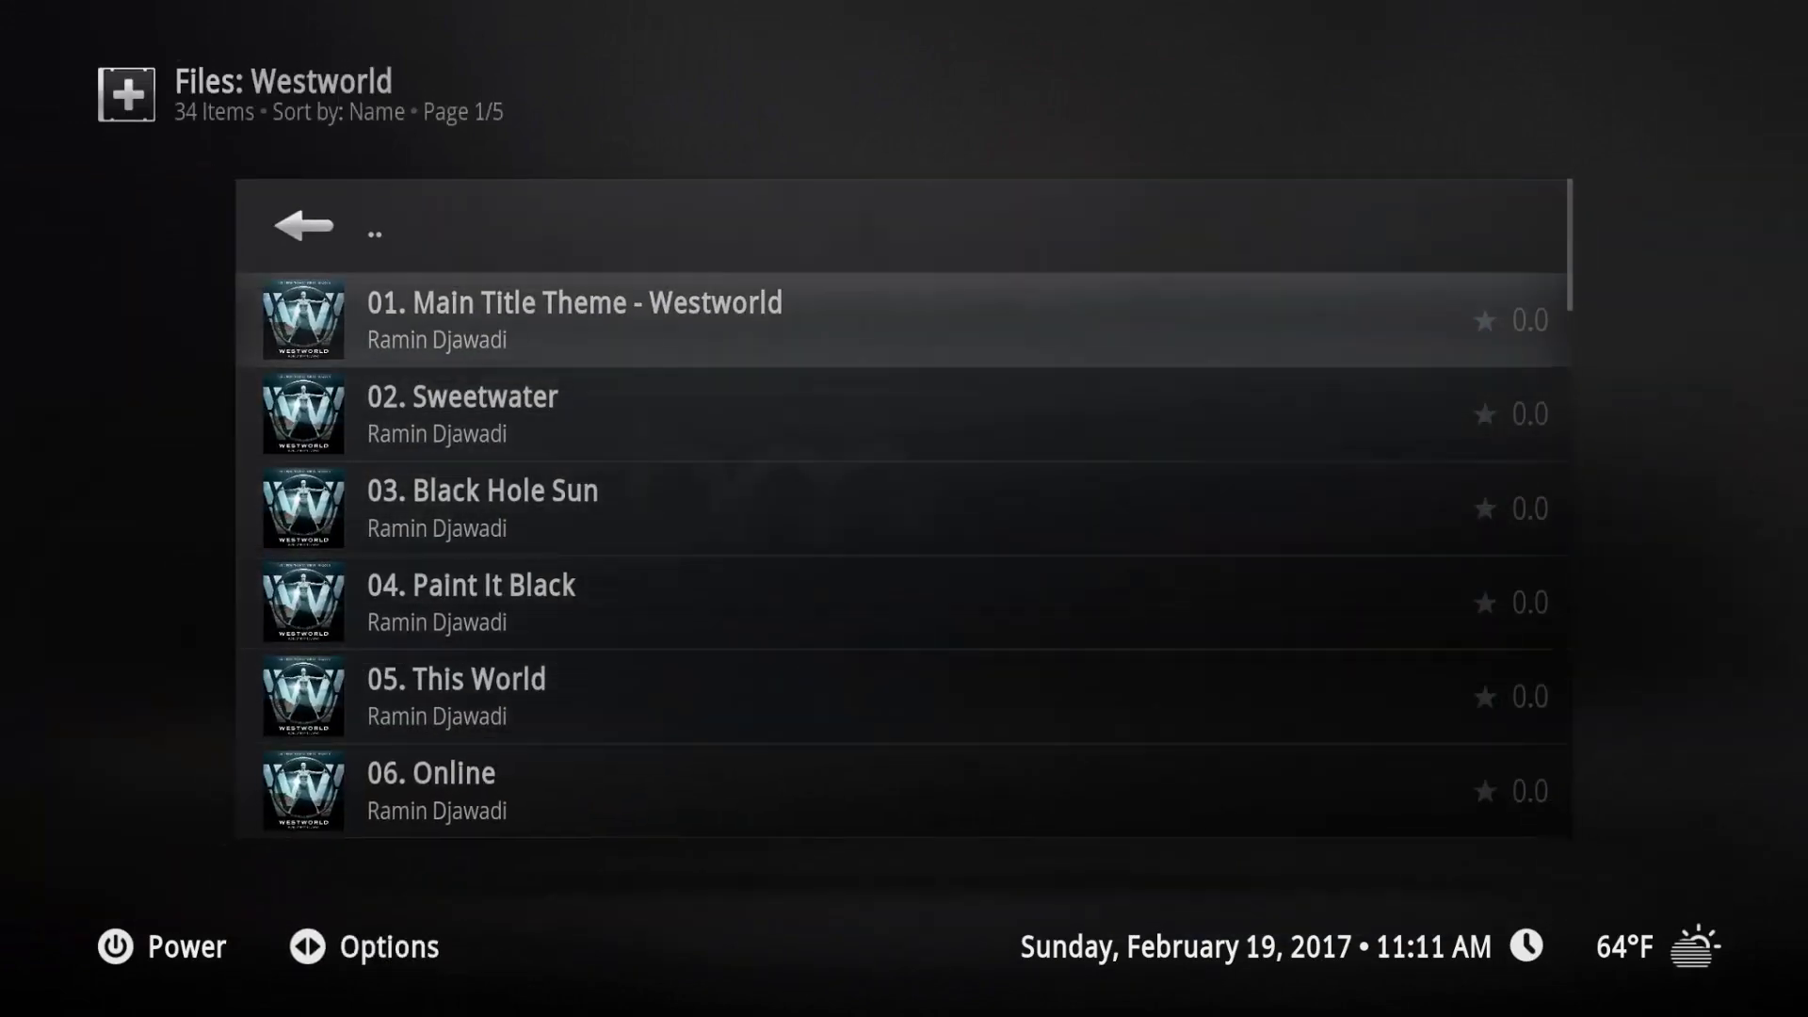
key("Return")
Play track 01 Head Carrier from the Pixies album with the full-screen visualisation
key("Down")
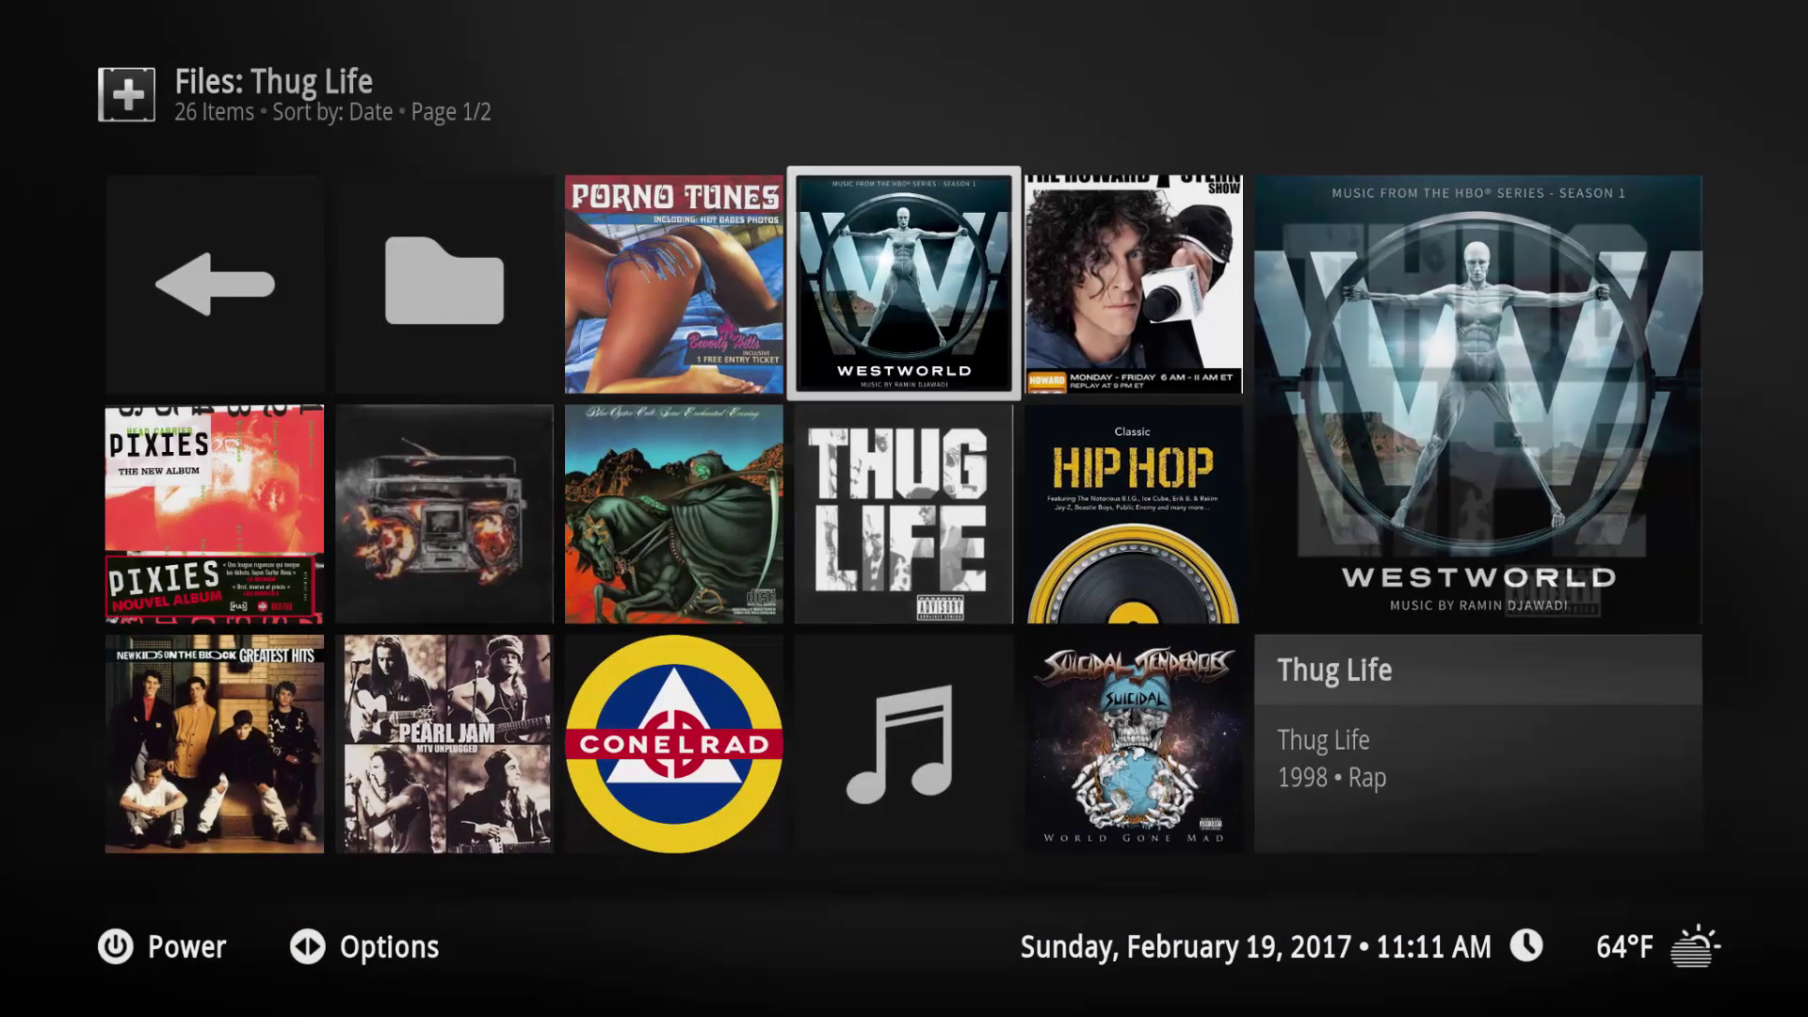
key("Left")
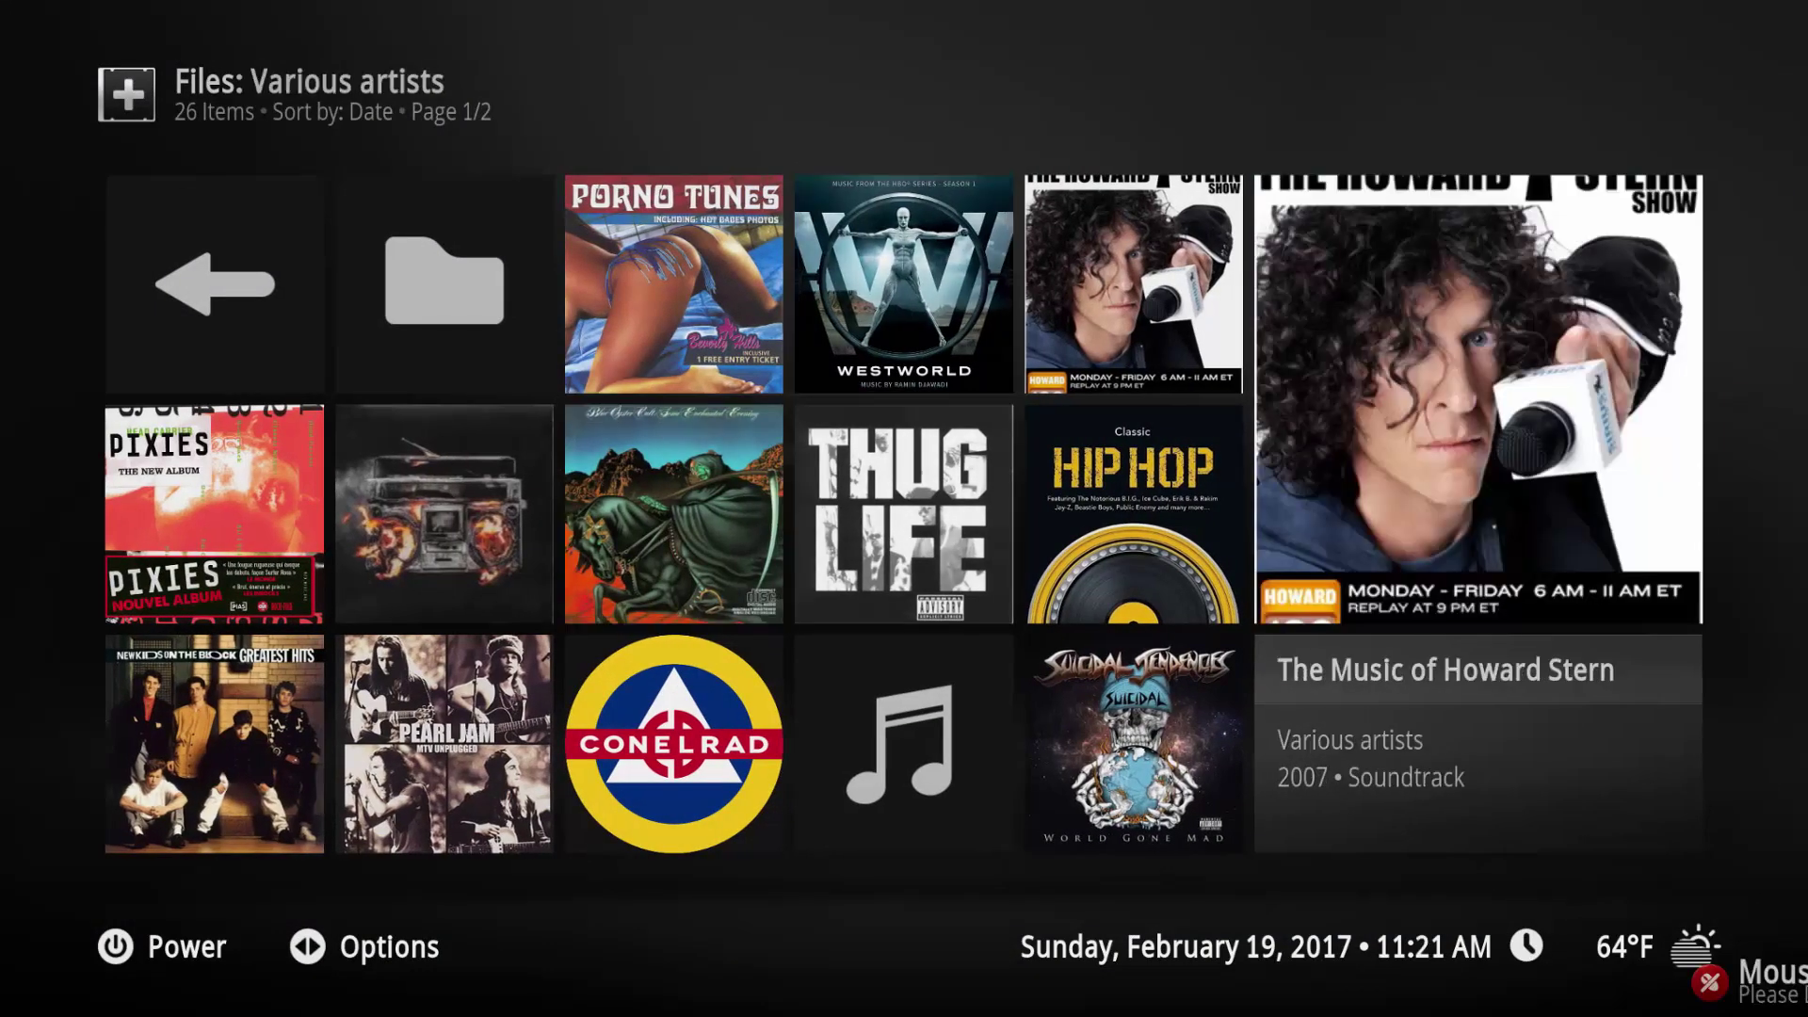
key("Down")
key("Left")
key("Left")
key("Left")
key("Left")
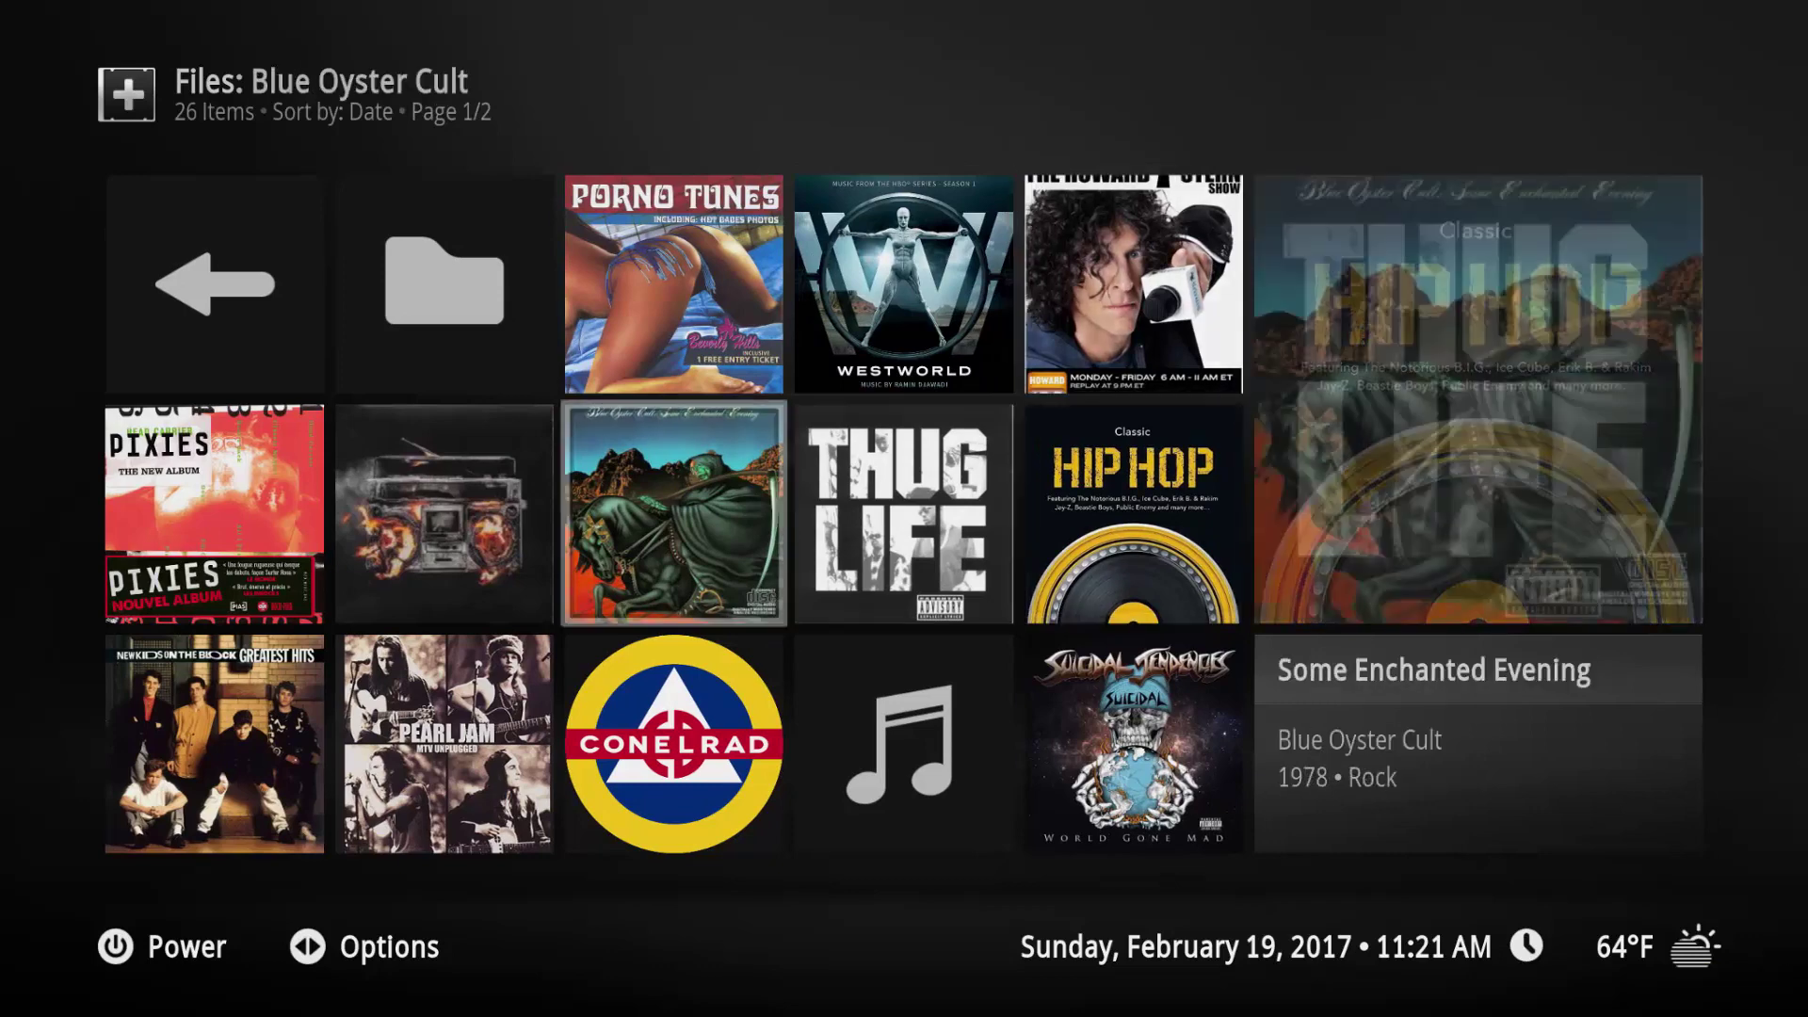
key("Return")
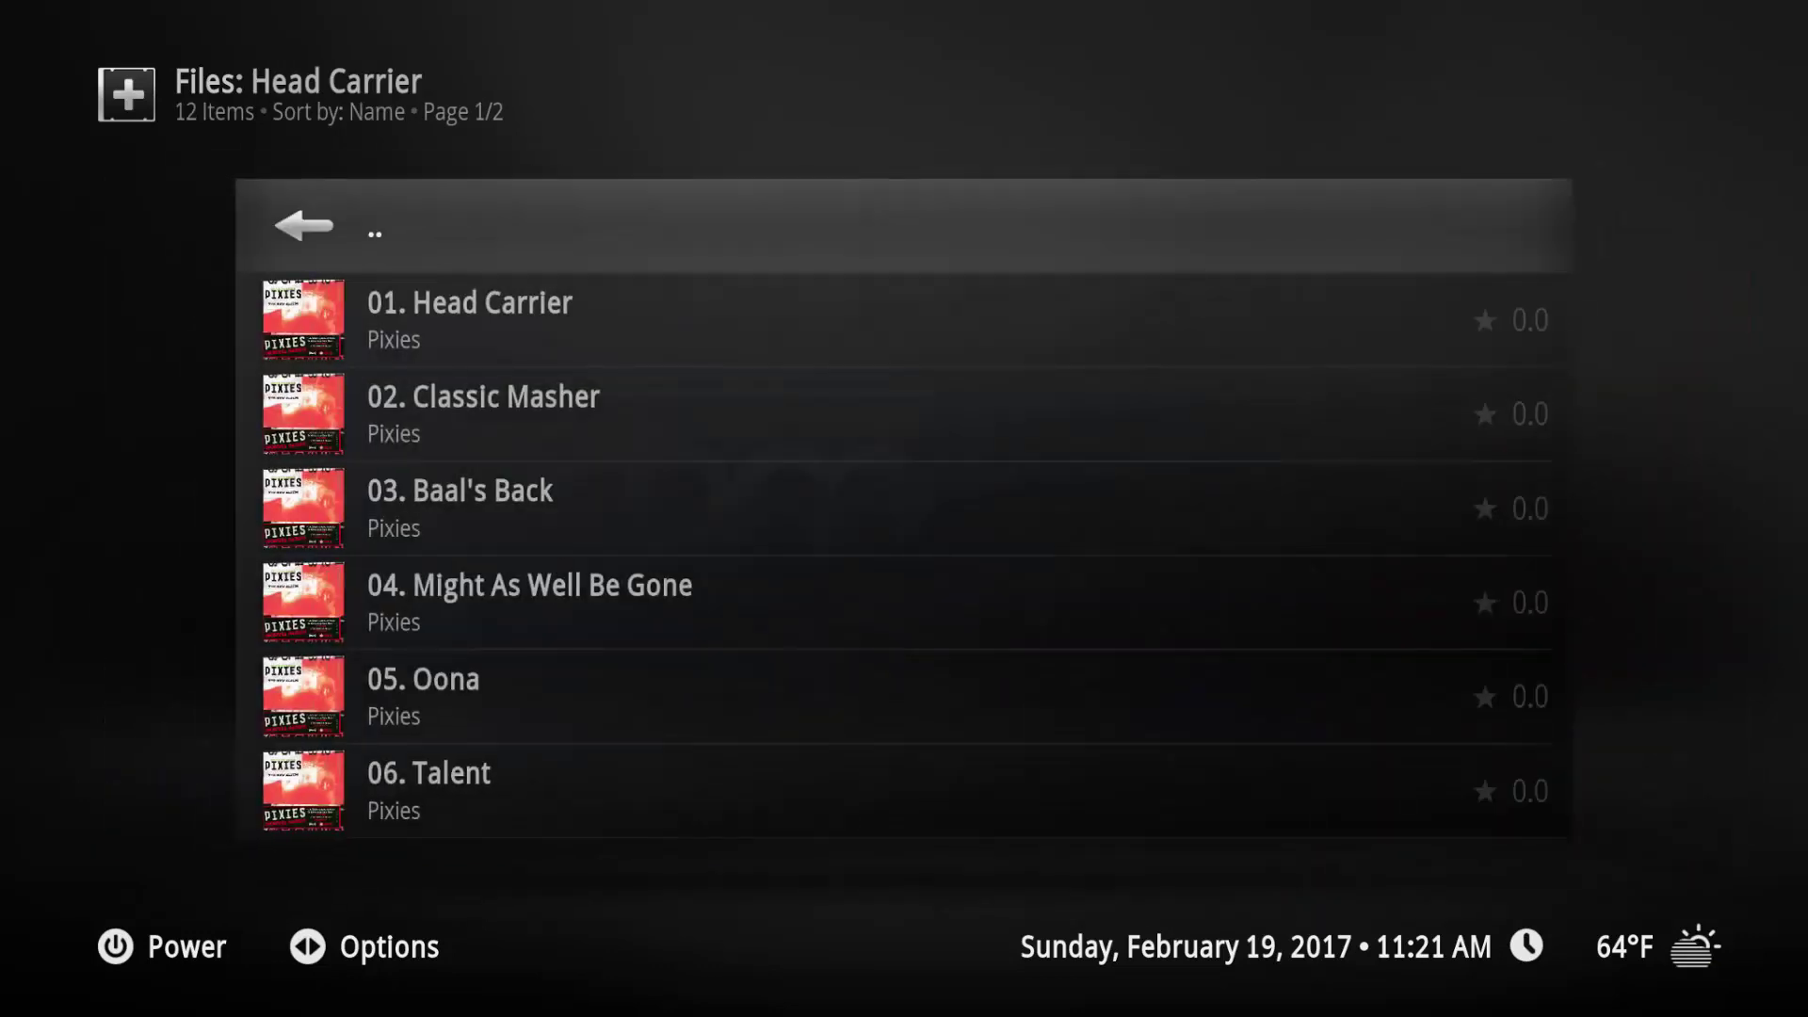
key("Down")
key("Return")
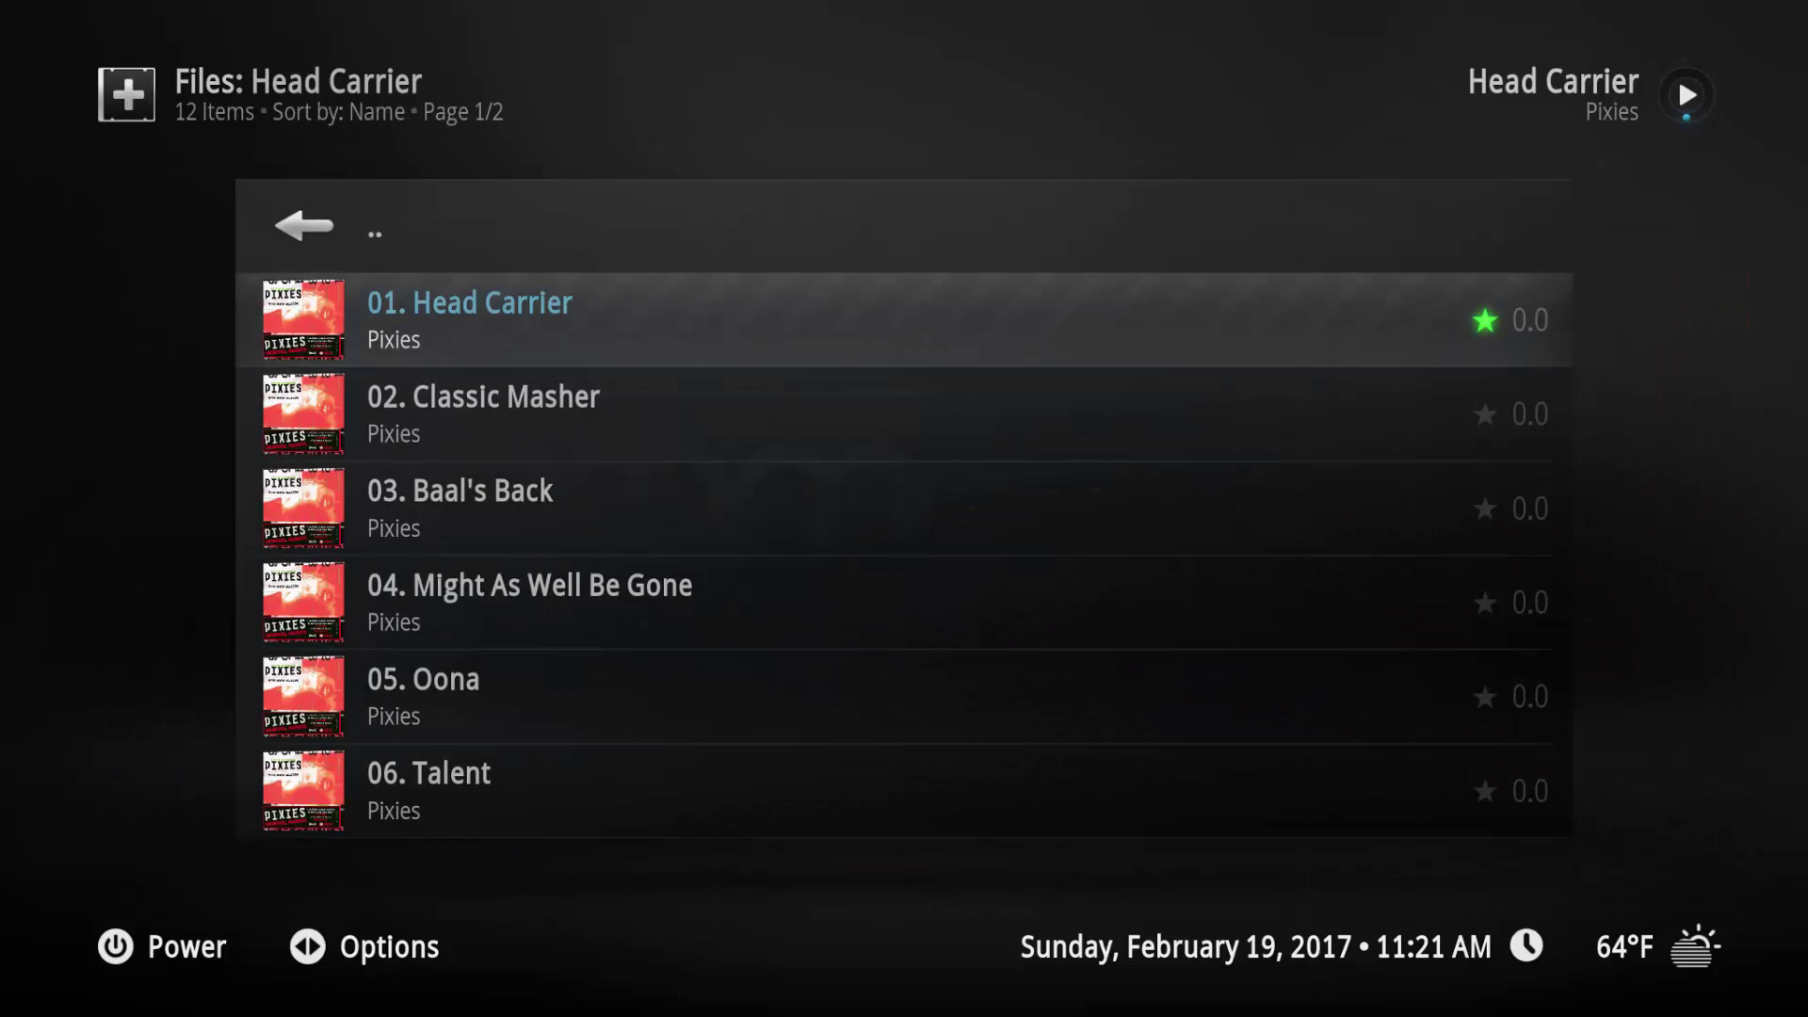
key("Tab")
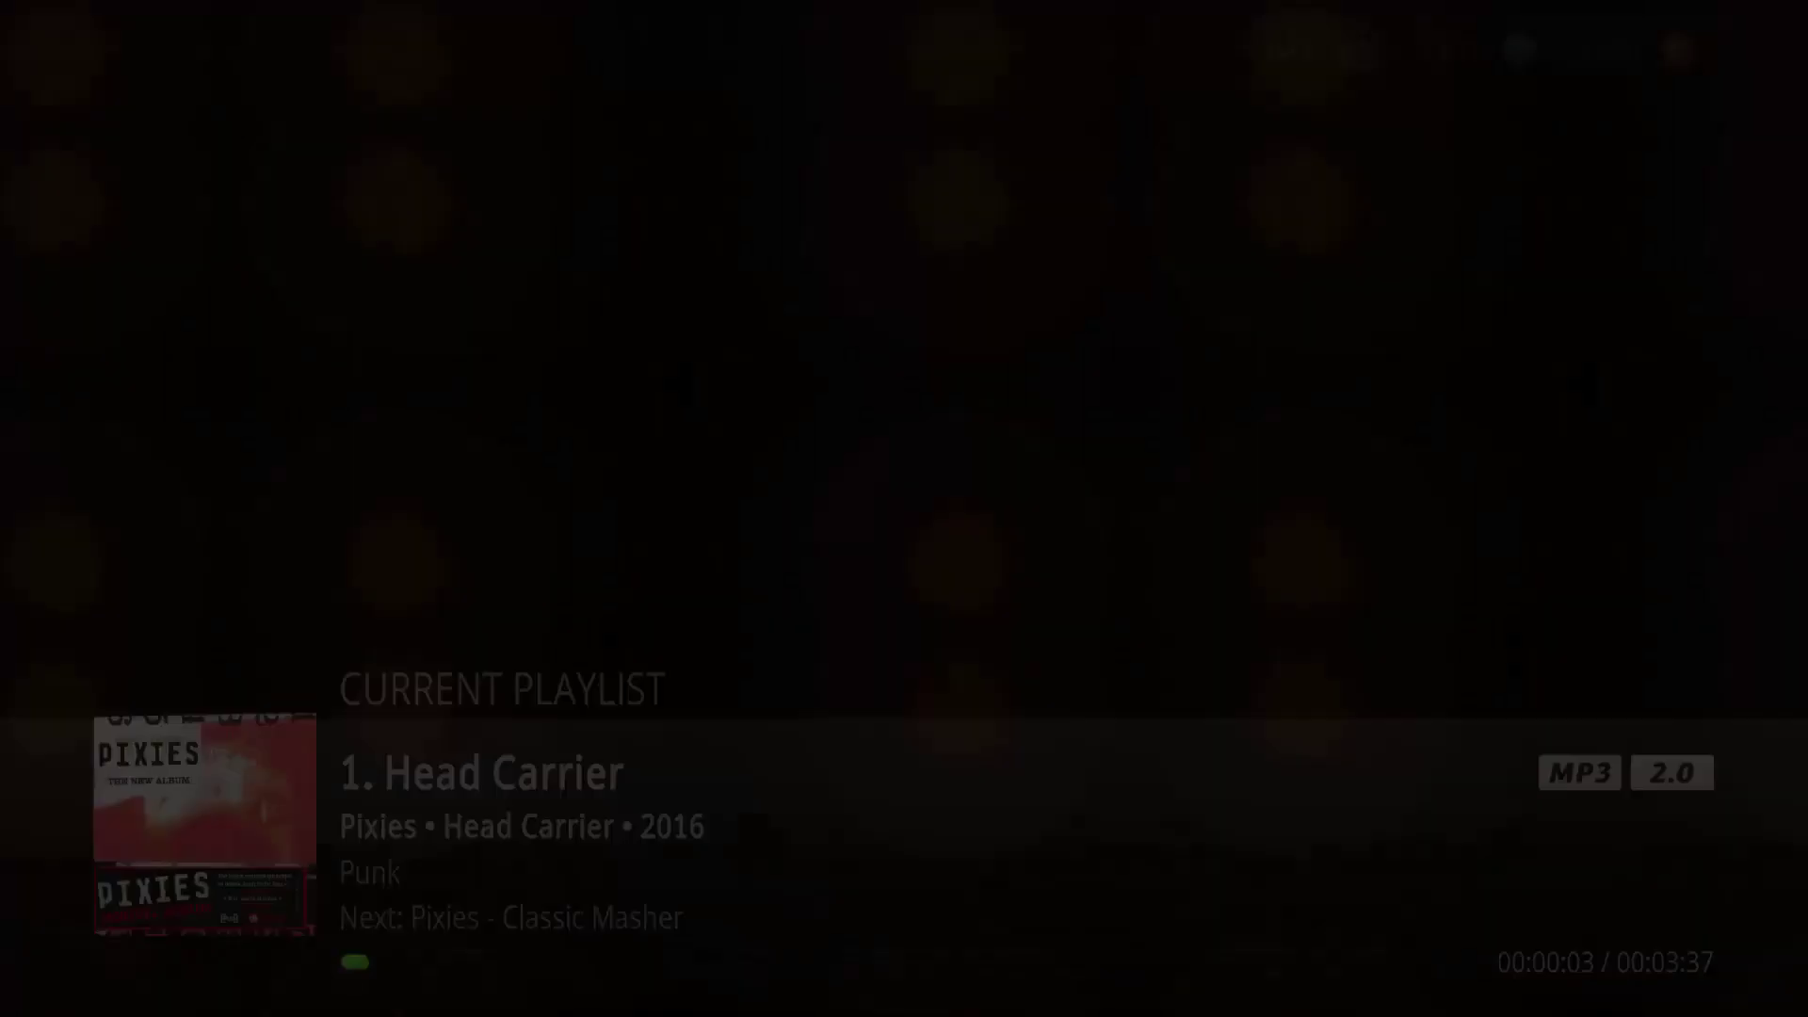